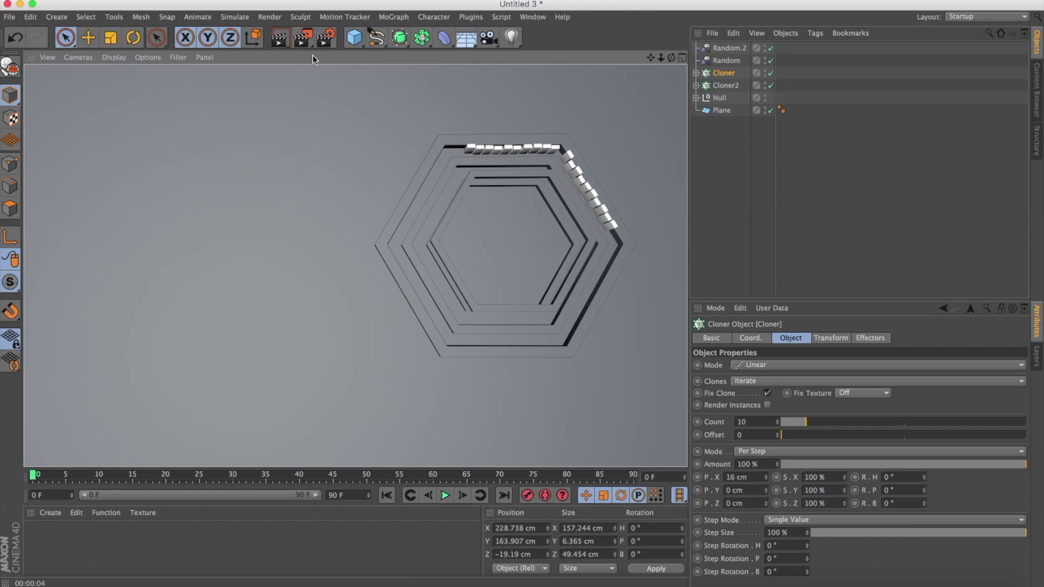
Add a MoText object aligned Middle and move it left of the hexagon frame
{"action": "left_click", "coordinate": [409, 21]}
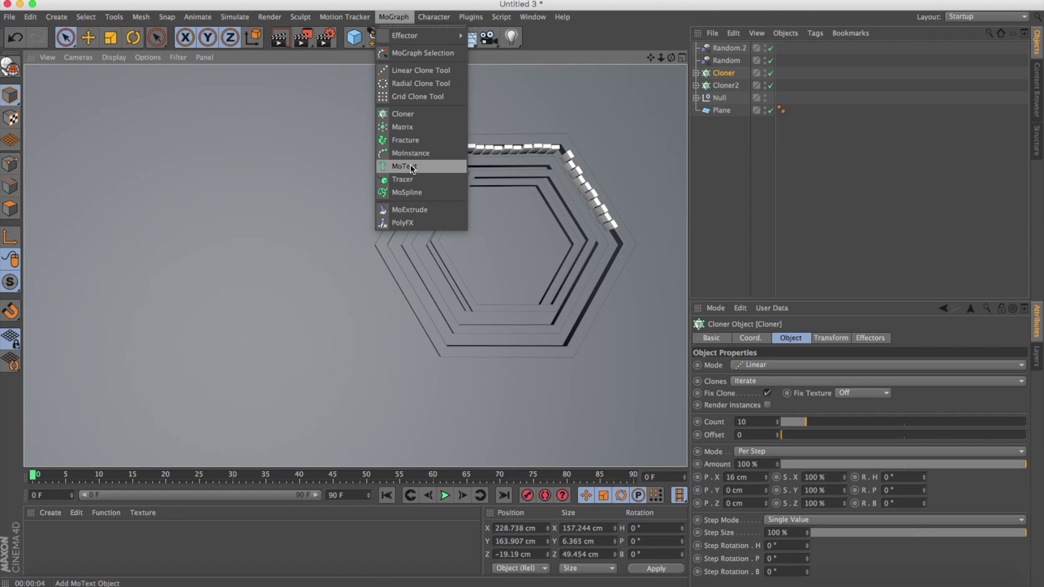
{"action": "left_click", "coordinate": [412, 169]}
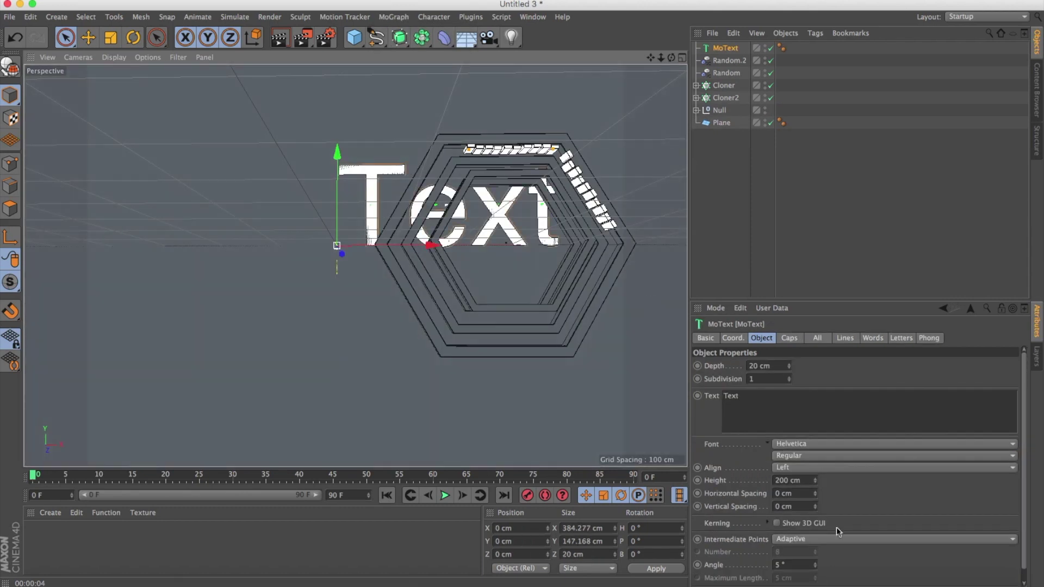
{"action": "left_click", "coordinate": [835, 468]}
{"action": "left_click", "coordinate": [833, 487]}
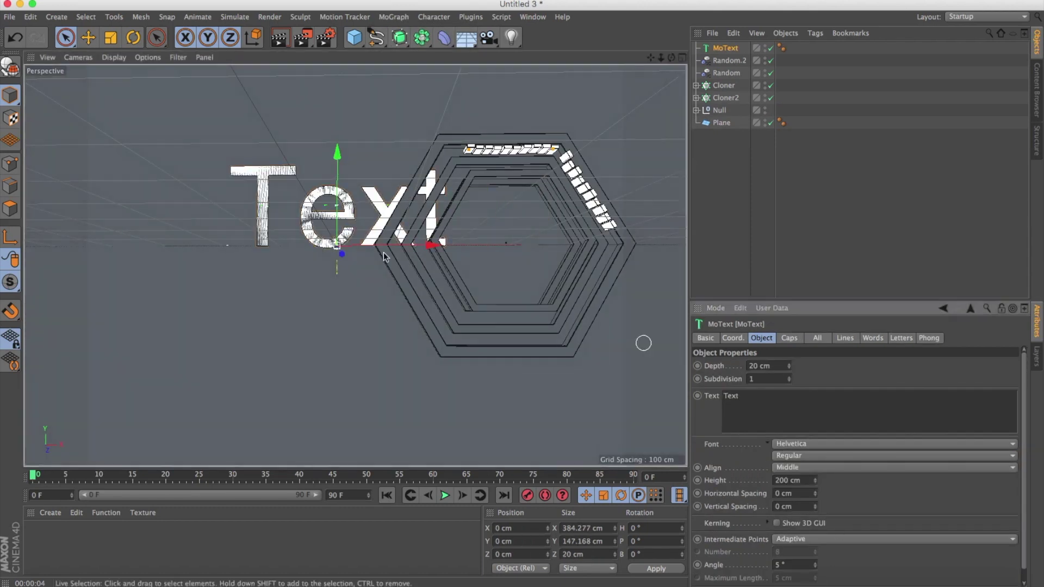
{"action": "left_click_drag", "start_coordinate": [387, 245], "coordinate": [268, 246]}
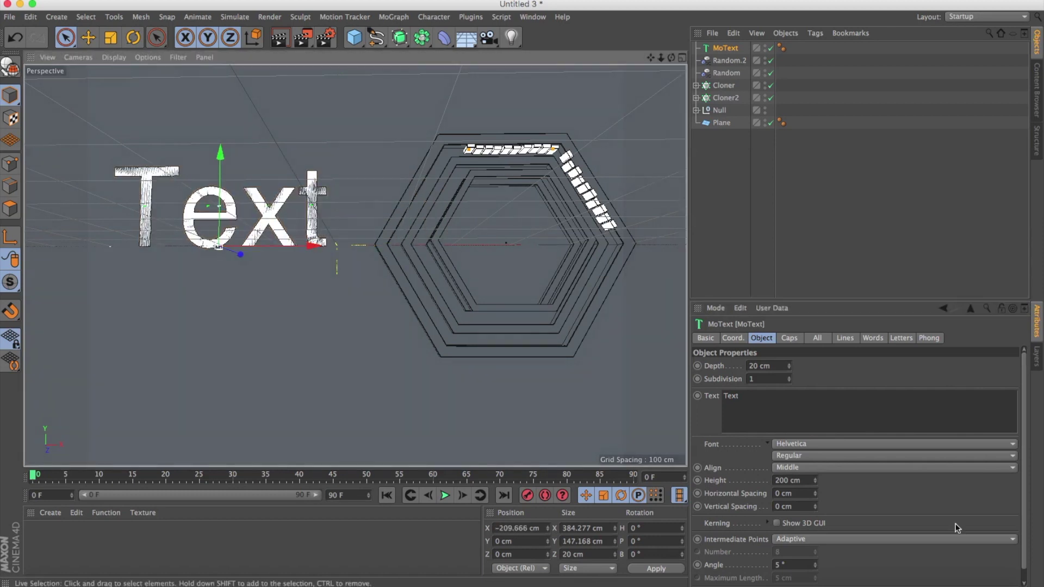
Replace the placeholder text with the word 'Sport'
{"action": "left_click_drag", "start_coordinate": [739, 396], "coordinate": [711, 400]}
{"action": "type", "text": "Z"}
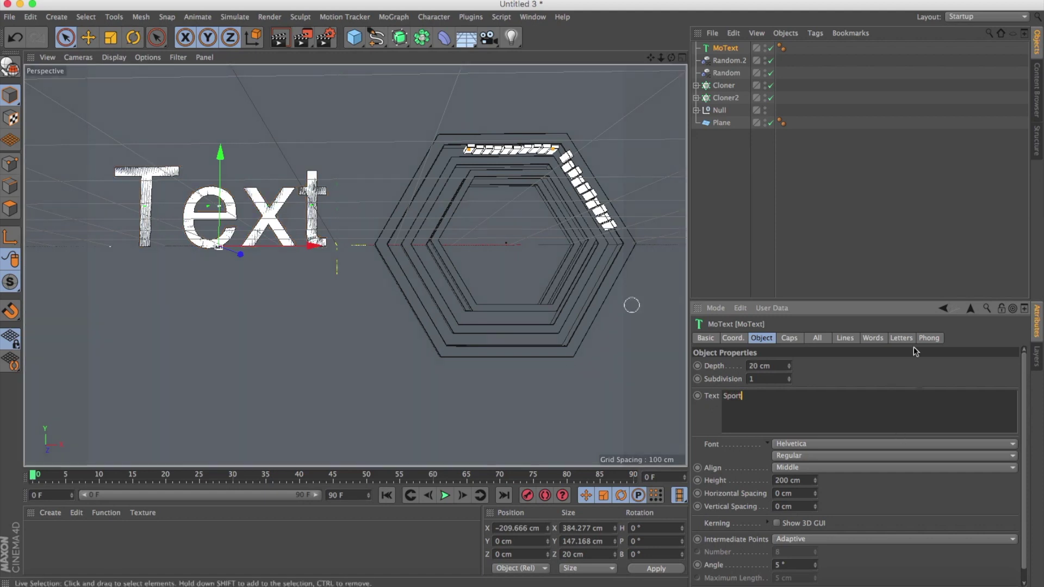
{"action": "left_click", "coordinate": [853, 377]}
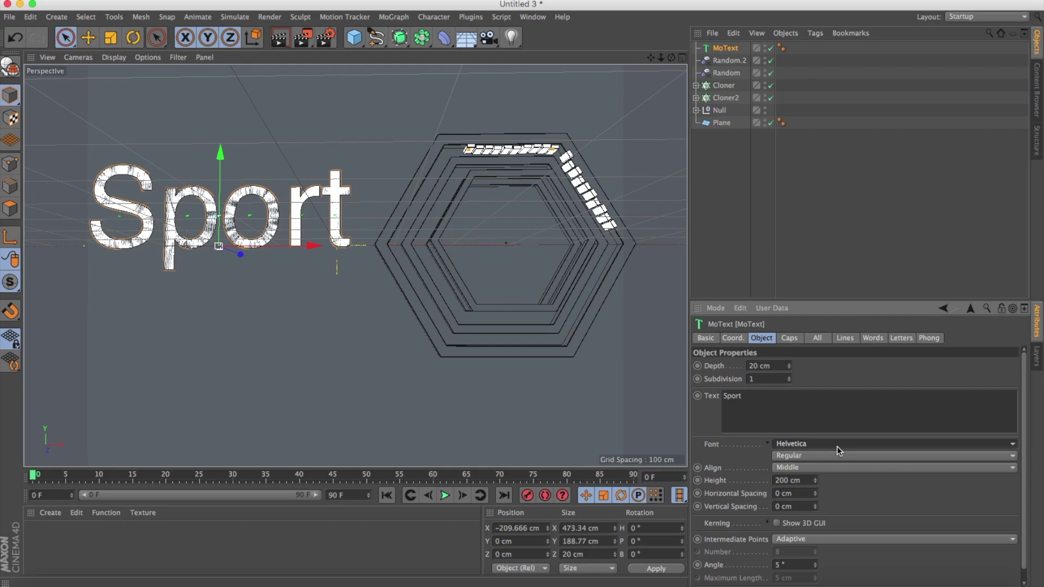
Set the Sport text to the Neuropol font at 135 cm height
{"action": "left_click", "coordinate": [837, 446]}
{"action": "scroll", "coordinate": [848, 445], "scroll_direction": "down", "scroll_amount": 10}
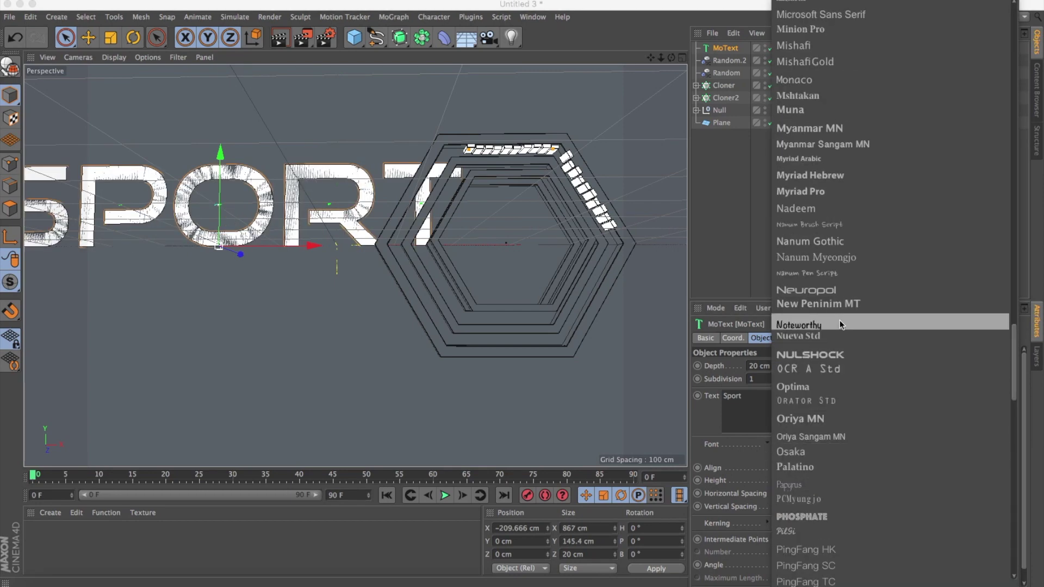
{"action": "left_click", "coordinate": [850, 290]}
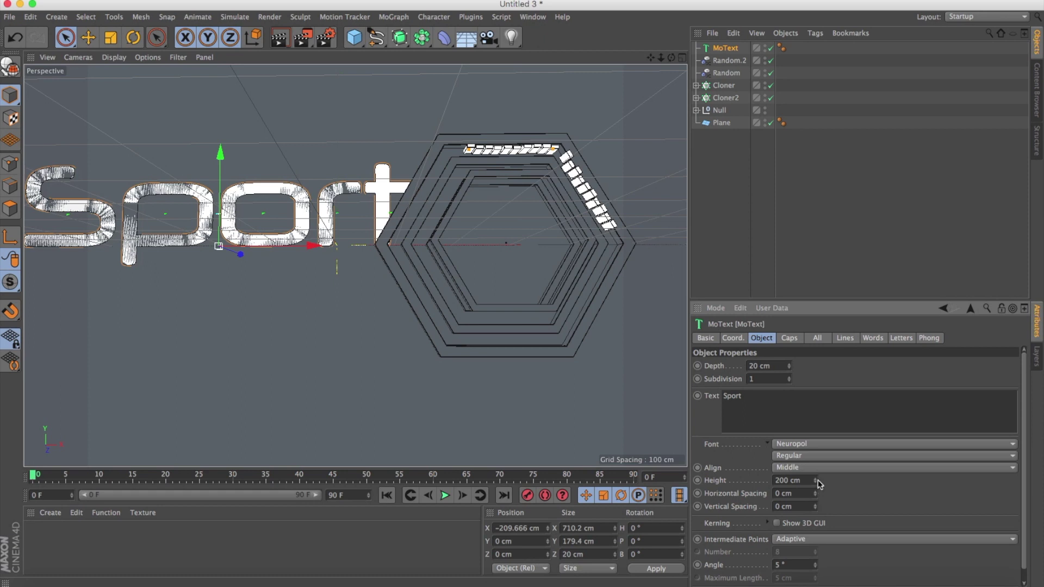
{"action": "left_click_drag", "start_coordinate": [815, 481], "coordinate": [815, 516]}
{"action": "left_click_drag", "start_coordinate": [816, 481], "coordinate": [815, 478]}
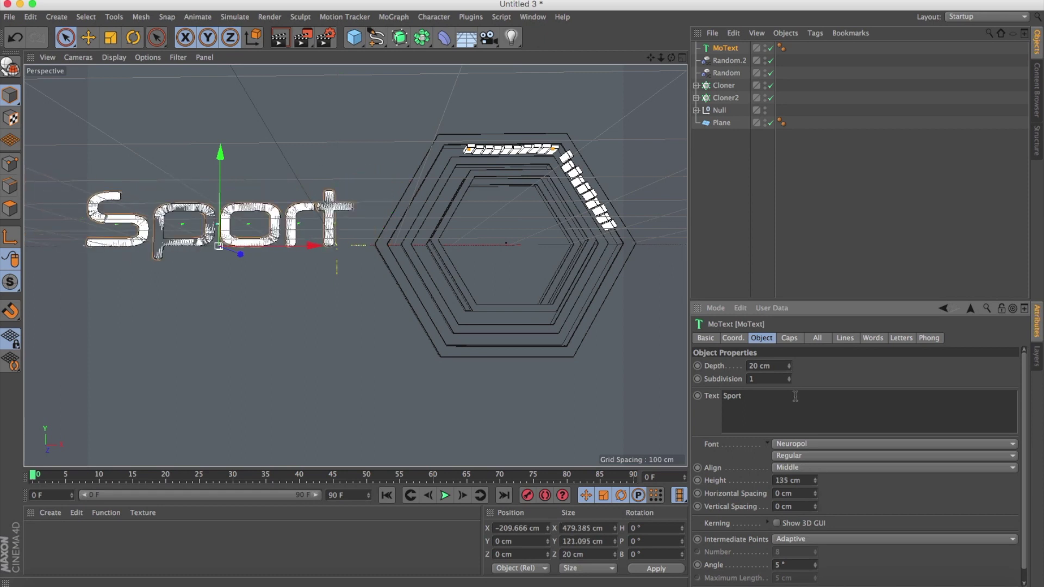
Nudge the Sport text down to Y -32.423 cm and toward the camera to Z -16.348 cm
{"action": "left_click_drag", "start_coordinate": [219, 156], "coordinate": [220, 178]}
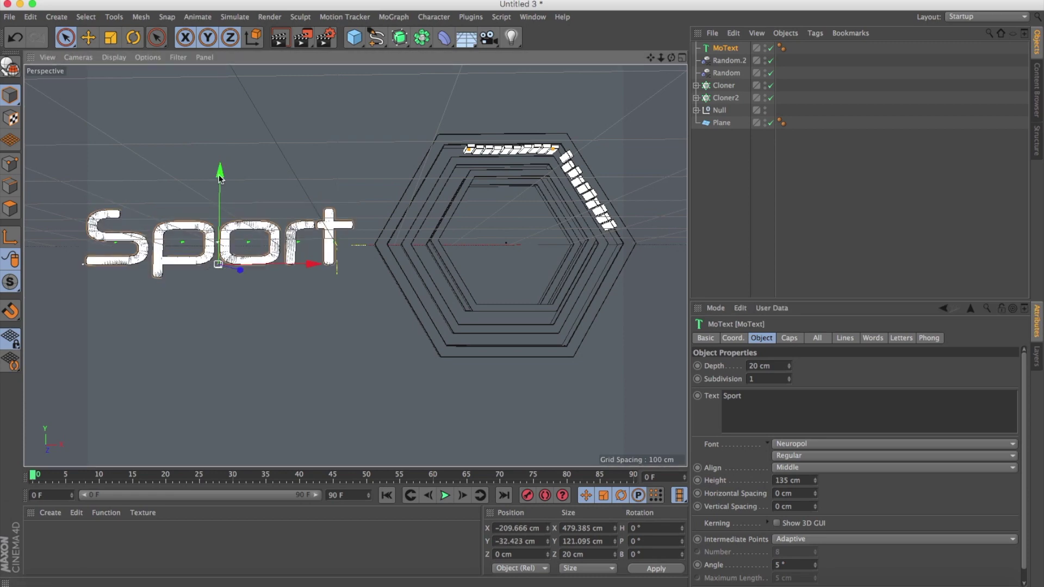
{"action": "mouse_move", "coordinate": [289, 242]}
{"action": "left_mouse_down", "text": "alt"}
{"action": "mouse_move", "coordinate": [354, 257]}
{"action": "mouse_move", "coordinate": [214, 262]}
{"action": "mouse_move", "coordinate": [420, 296]}
{"action": "left_mouse_up", "text": "alt"}
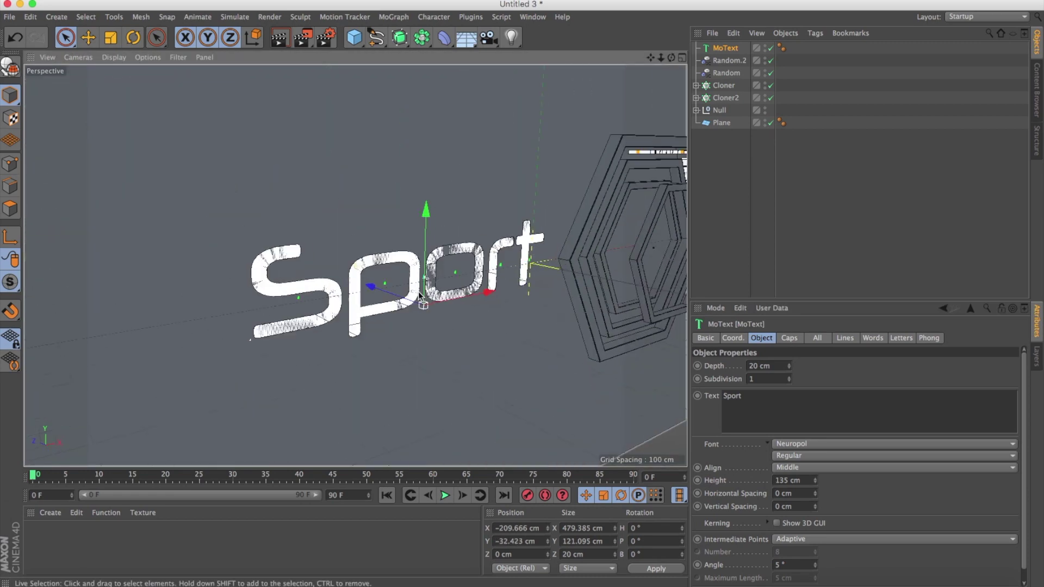
{"action": "scroll", "coordinate": [420, 295], "scroll_direction": "up", "scroll_amount": 2}
{"action": "left_click_drag", "start_coordinate": [371, 297], "coordinate": [381, 303]}
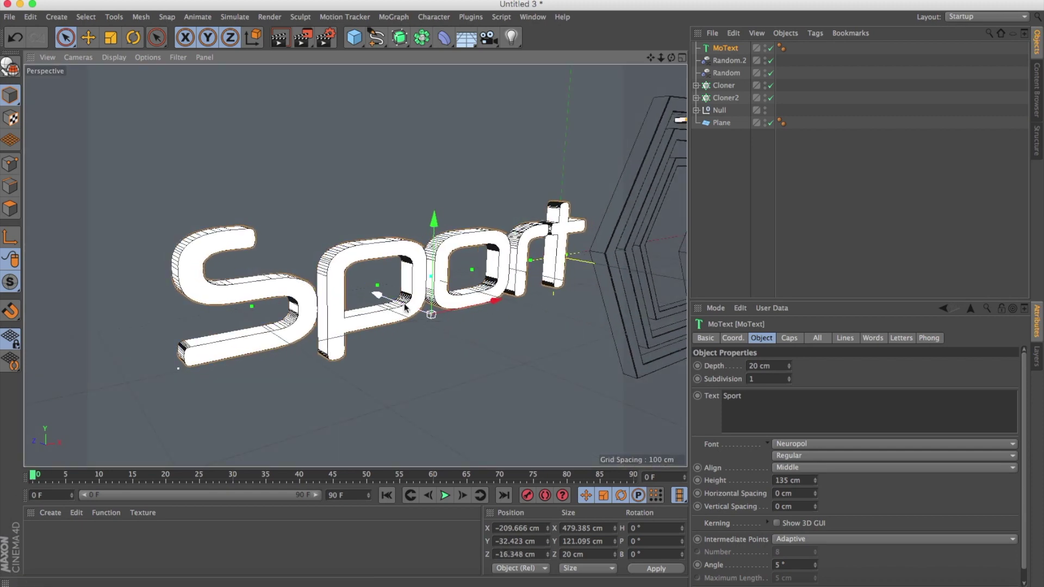
Give the text a Start Fillet Cap with 3 steps and a 2 cm radius
{"action": "left_click", "coordinate": [795, 339]}
{"action": "left_click", "coordinate": [843, 366]}
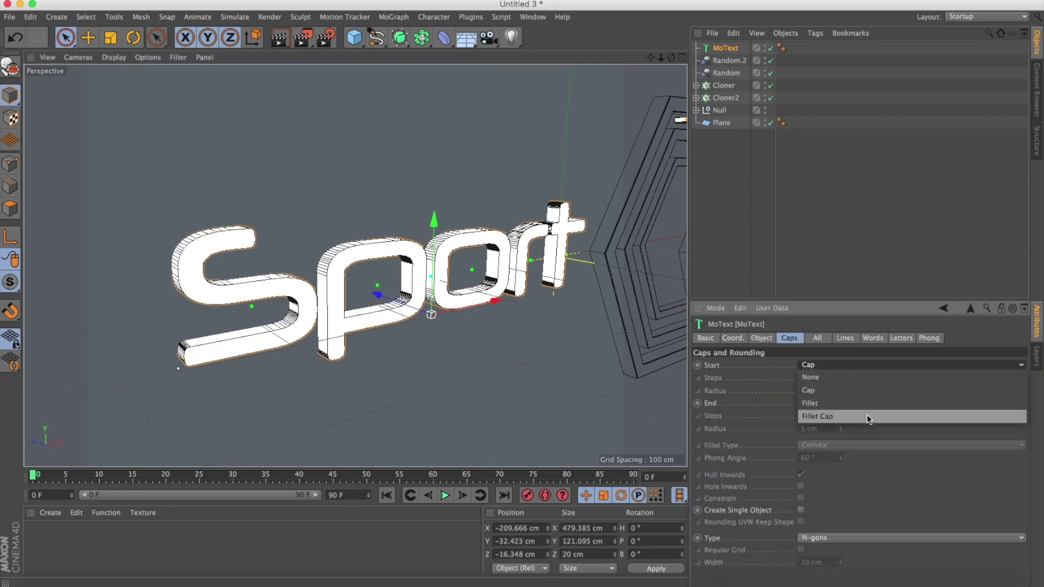
{"action": "left_click", "coordinate": [866, 415]}
{"action": "left_click", "coordinate": [840, 375]}
{"action": "left_click_drag", "start_coordinate": [827, 391], "coordinate": [749, 396]}
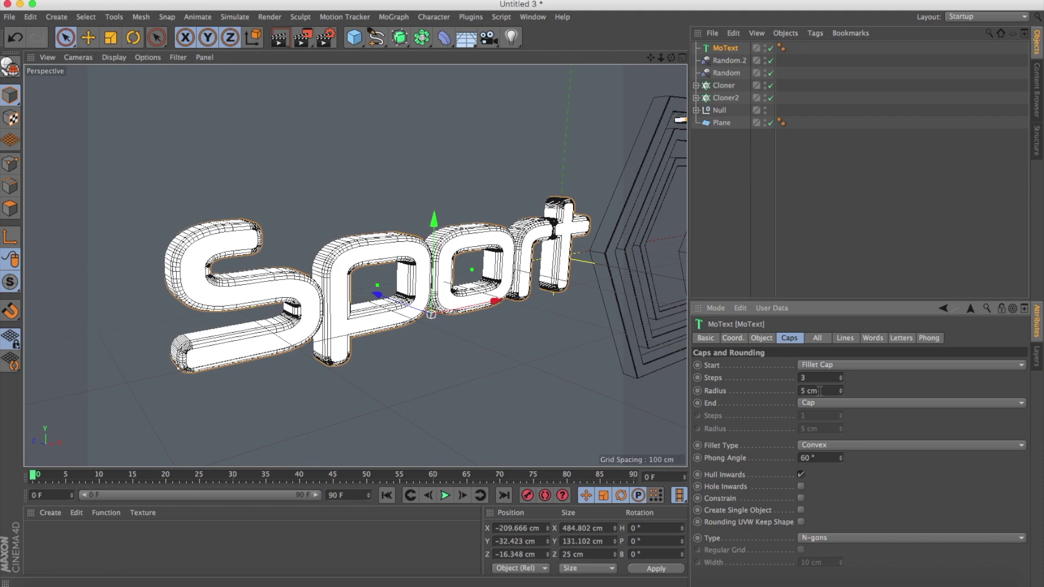
{"action": "type", "text": "1"}
{"action": "key", "text": "Return"}
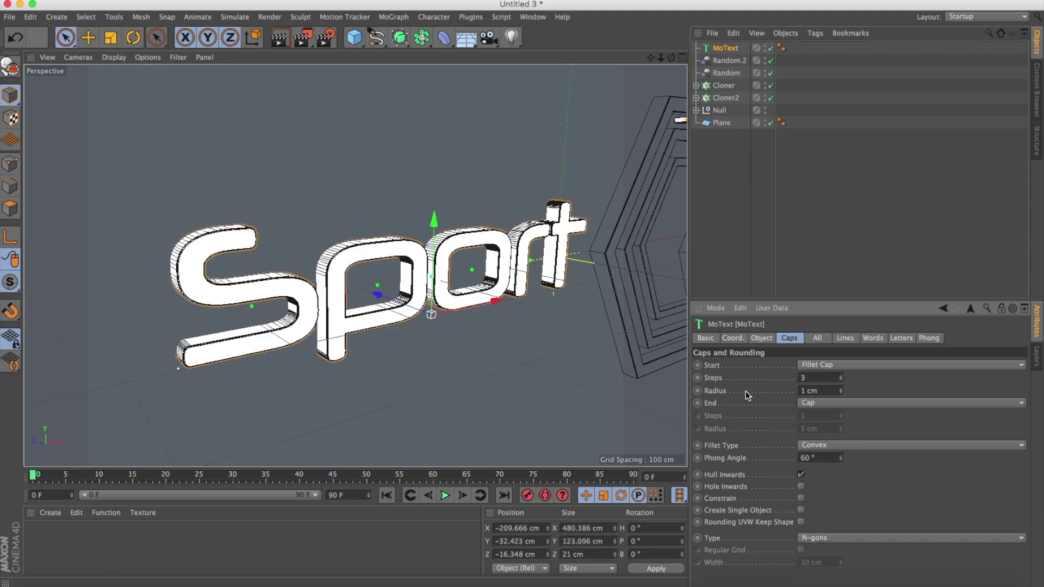
{"action": "left_click", "coordinate": [840, 388]}
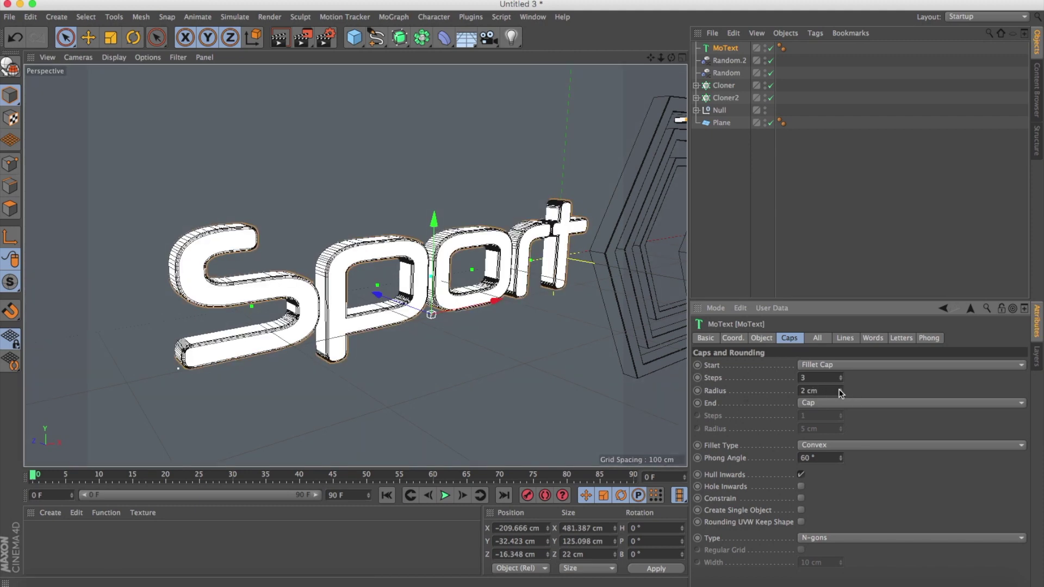
Render a quick viewport preview and orbit closer to the Sport text
{"action": "left_click", "coordinate": [279, 37]}
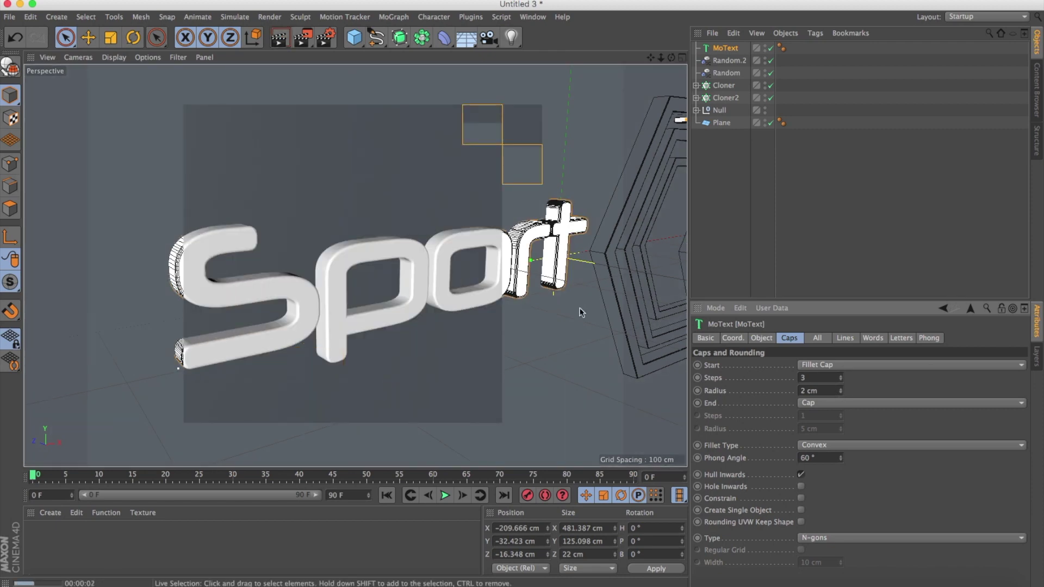
{"action": "mouse_move", "coordinate": [599, 304]}
{"action": "left_mouse_down", "text": "alt"}
{"action": "mouse_move", "coordinate": [448, 264]}
{"action": "mouse_move", "coordinate": [438, 279]}
{"action": "left_mouse_up", "text": "alt"}
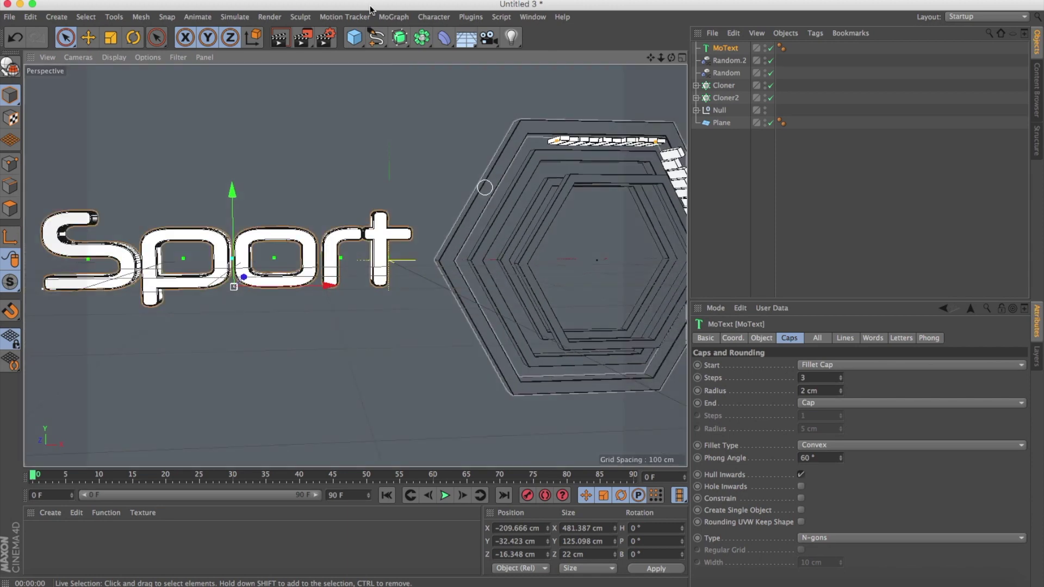
{"action": "left_click", "coordinate": [332, 46]}
Choose the HDTV 1080 29.97 output preset (1920×1080) and add a Camera
{"action": "left_click", "coordinate": [196, 45]}
{"action": "mouse_move", "coordinate": [214, 83]}
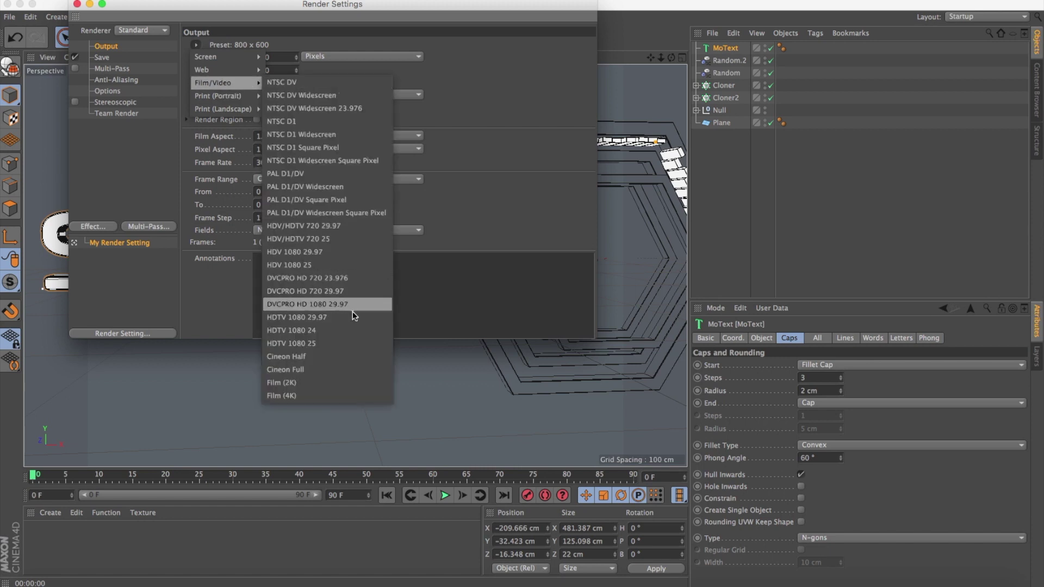
{"action": "left_click", "coordinate": [355, 316]}
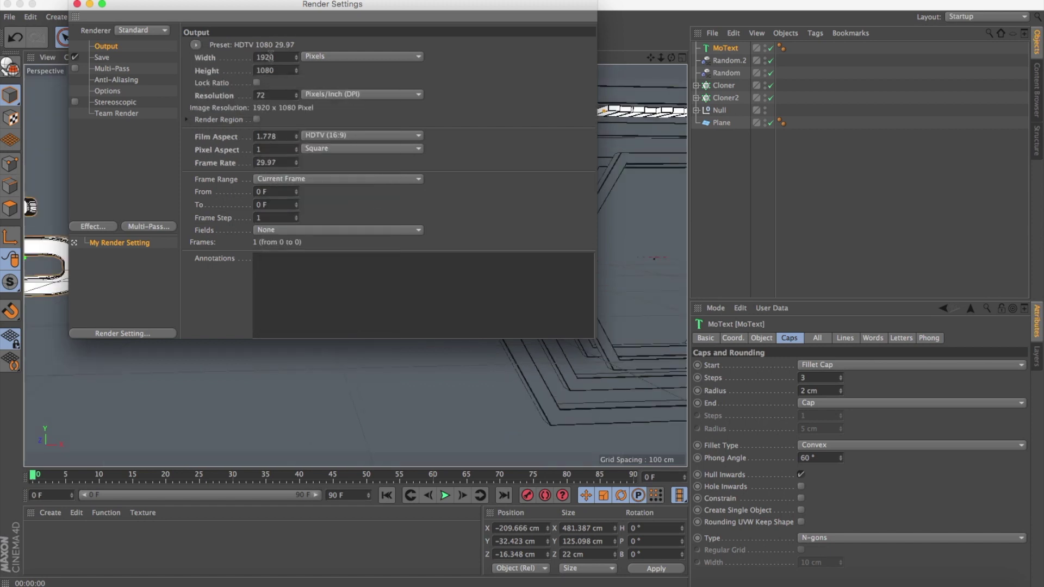
{"action": "left_click", "coordinate": [77, 4]}
{"action": "left_click", "coordinate": [489, 40]}
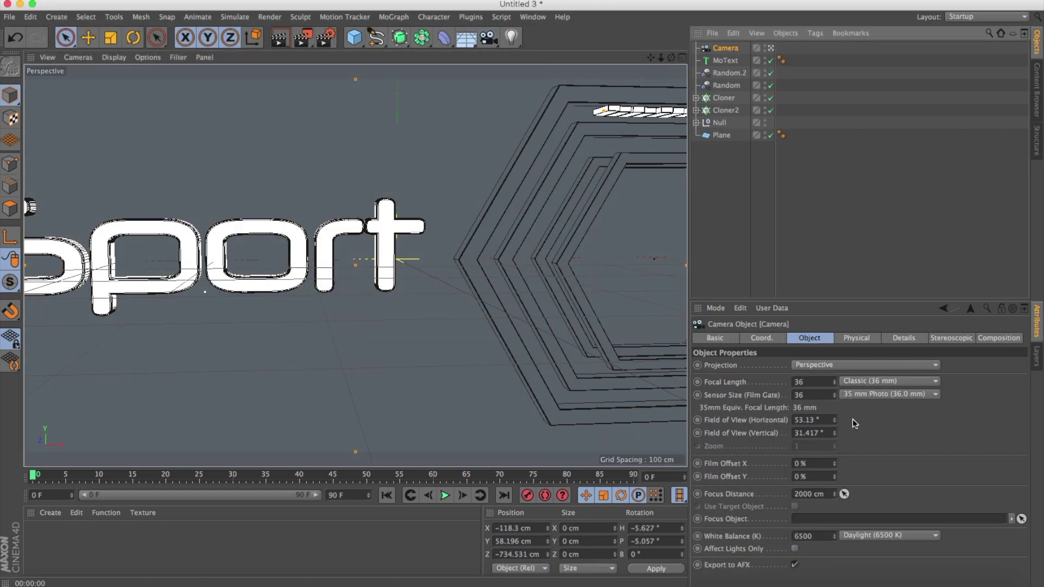
Switch the camera to the Super Wide 15 mm focal length preset
{"action": "left_click", "coordinate": [881, 381]}
{"action": "left_click", "coordinate": [905, 409]}
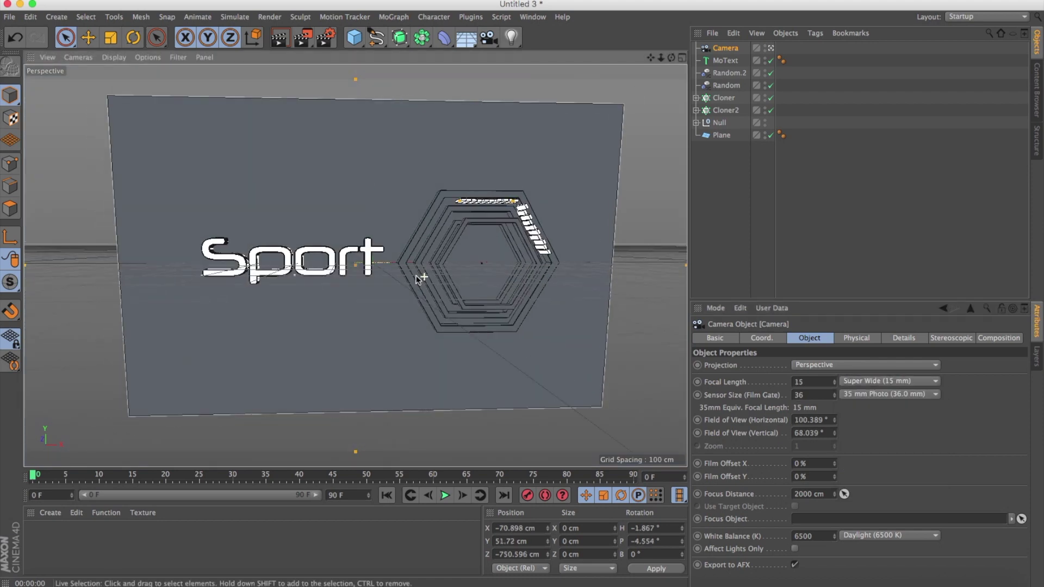
{"action": "scroll", "coordinate": [397, 266], "scroll_direction": "up", "scroll_amount": 3}
{"action": "scroll", "coordinate": [387, 254], "scroll_direction": "up", "scroll_amount": 3}
Orbit and pan to frame Sport beside the hexagons, then render a preview
{"action": "mouse_move", "coordinate": [388, 253]}
{"action": "left_mouse_down", "text": "alt"}
{"action": "mouse_move", "coordinate": [387, 243]}
{"action": "mouse_move", "coordinate": [387, 267]}
{"action": "mouse_move", "coordinate": [397, 267]}
{"action": "left_mouse_up", "text": "alt"}
{"action": "middle_click_drag", "start_coordinate": [397, 268], "coordinate": [400, 267], "text": "alt"}
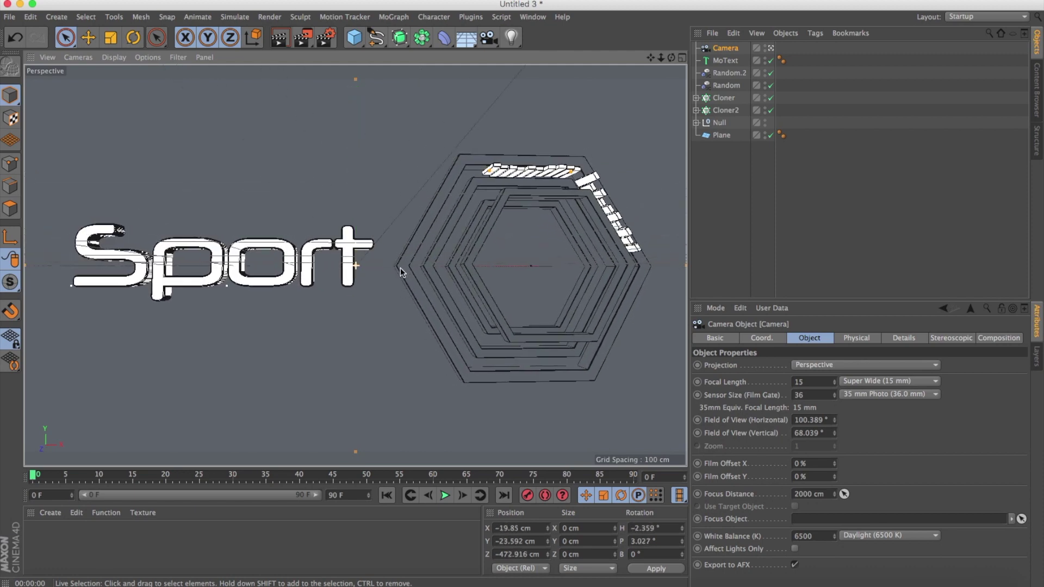
{"action": "left_click", "coordinate": [279, 42]}
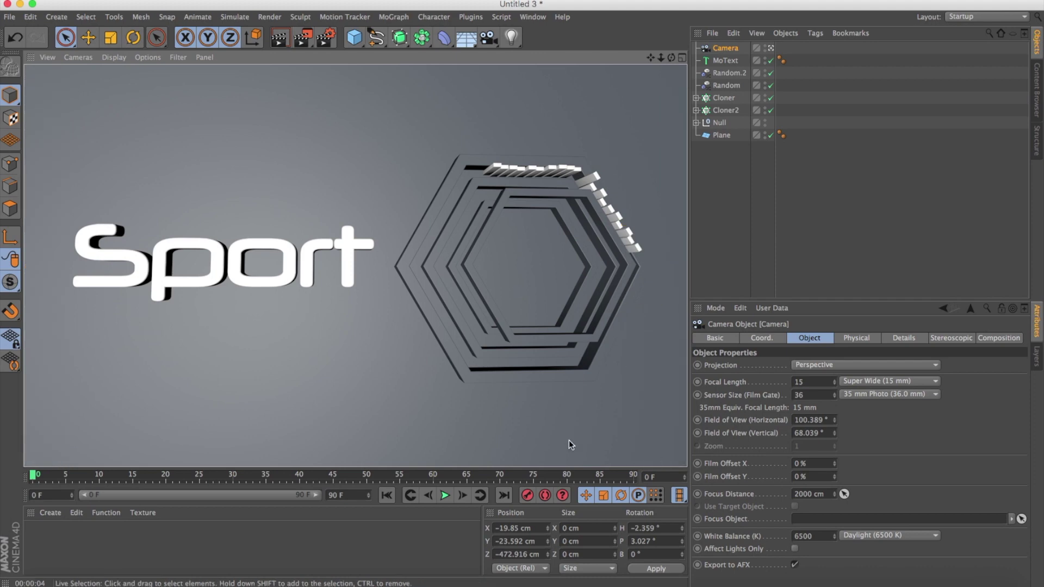
{"action": "left_click", "coordinate": [211, 546]}
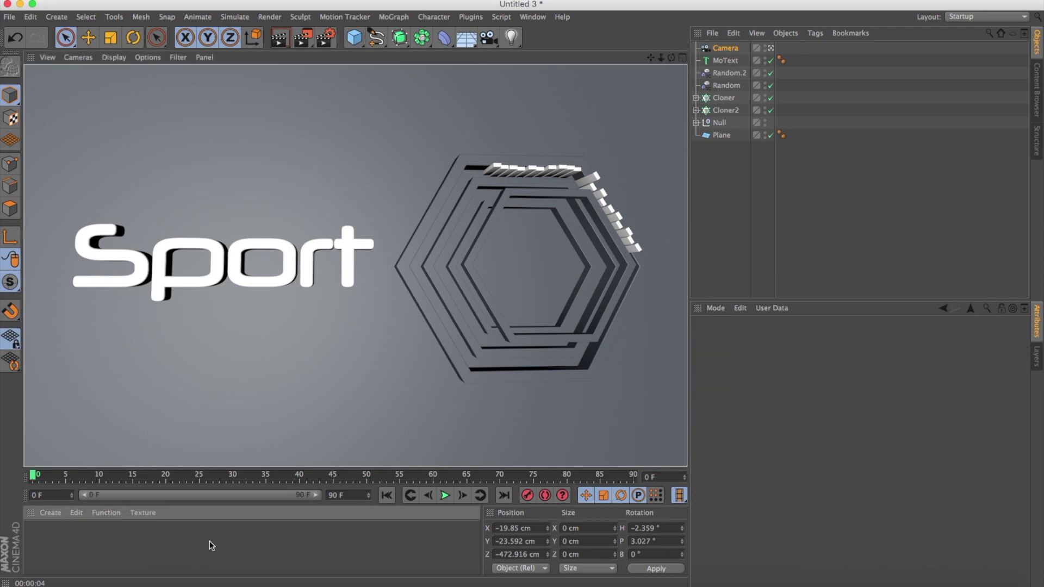
Create material Mat and pick a dark grey colour of RGB 42, 42, 42
{"action": "double_click", "coordinate": [212, 546]}
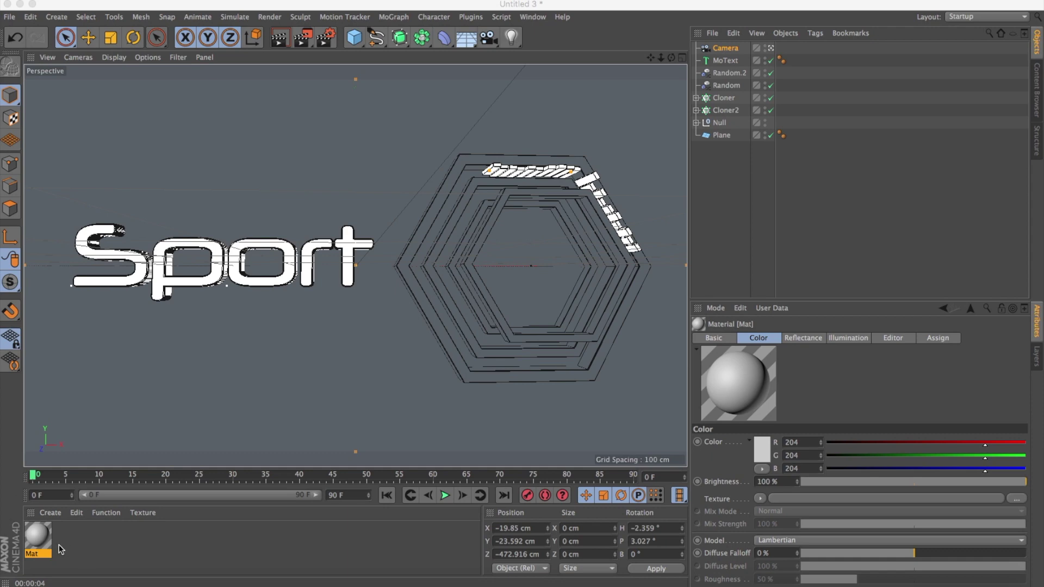
{"action": "double_click", "coordinate": [38, 535]}
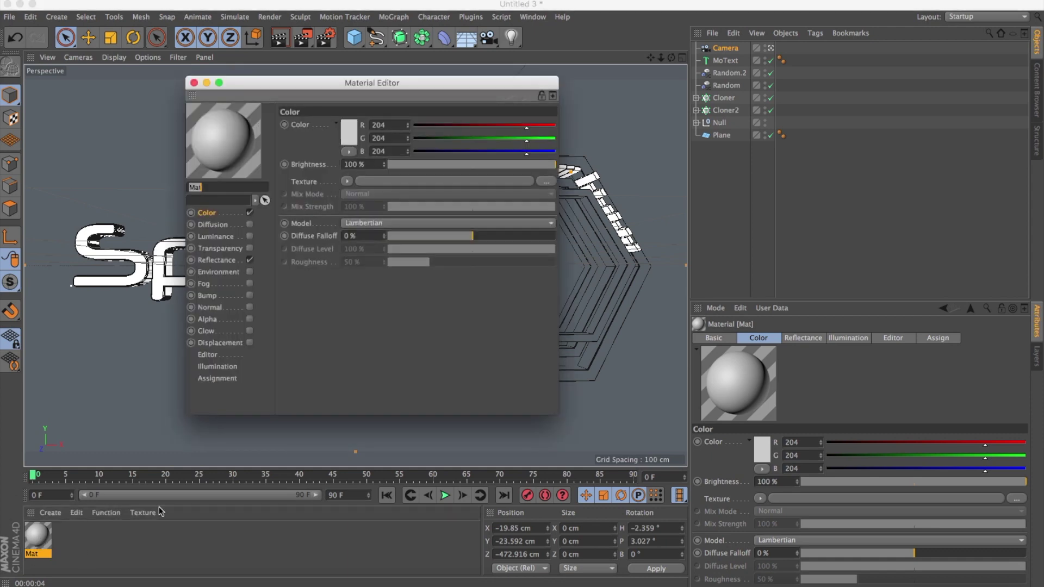
{"action": "left_click_drag", "start_coordinate": [453, 81], "coordinate": [720, 90]}
{"action": "left_click", "coordinate": [623, 148]}
{"action": "left_click_drag", "start_coordinate": [552, 141], "coordinate": [547, 163]}
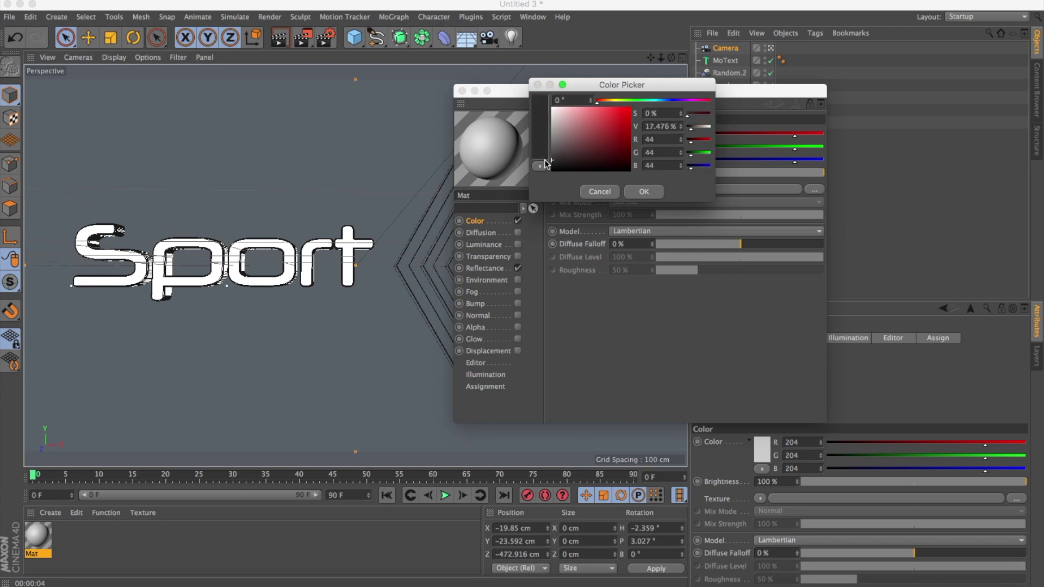
{"action": "left_click_drag", "start_coordinate": [544, 164], "coordinate": [543, 162]}
{"action": "left_click", "coordinate": [645, 193]}
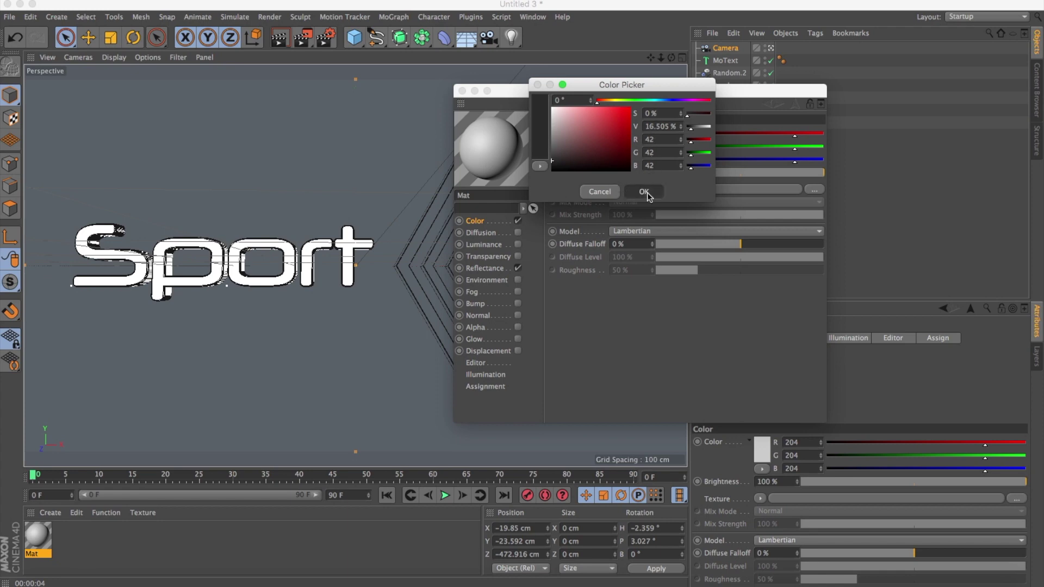
Set the Layer Color texture of Mat's Default Specular reflectance to Fresnel, then close the editor
{"action": "left_click", "coordinate": [485, 269]}
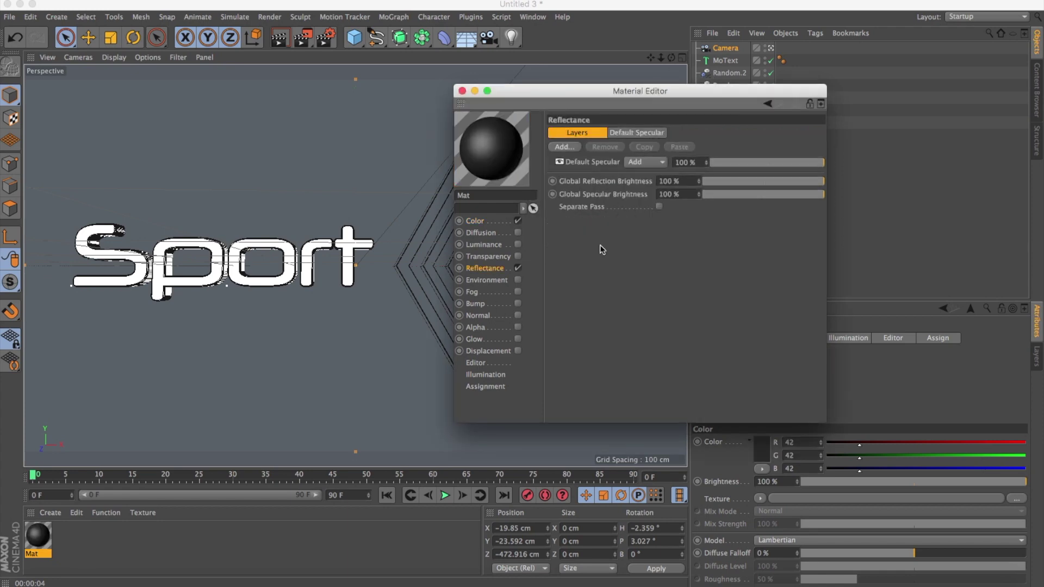
{"action": "left_click", "coordinate": [645, 133]}
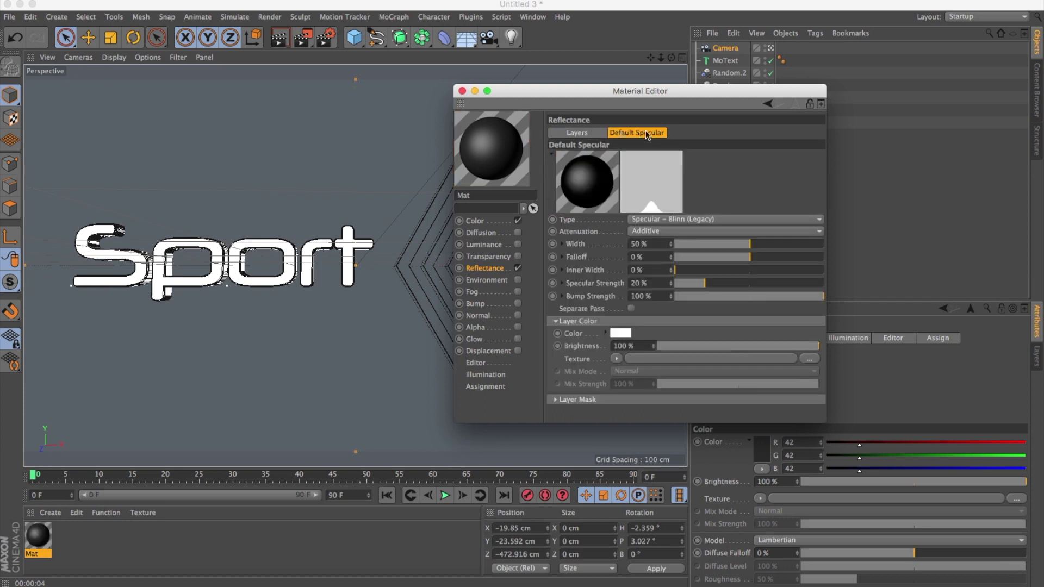
{"action": "left_click", "coordinate": [603, 332]}
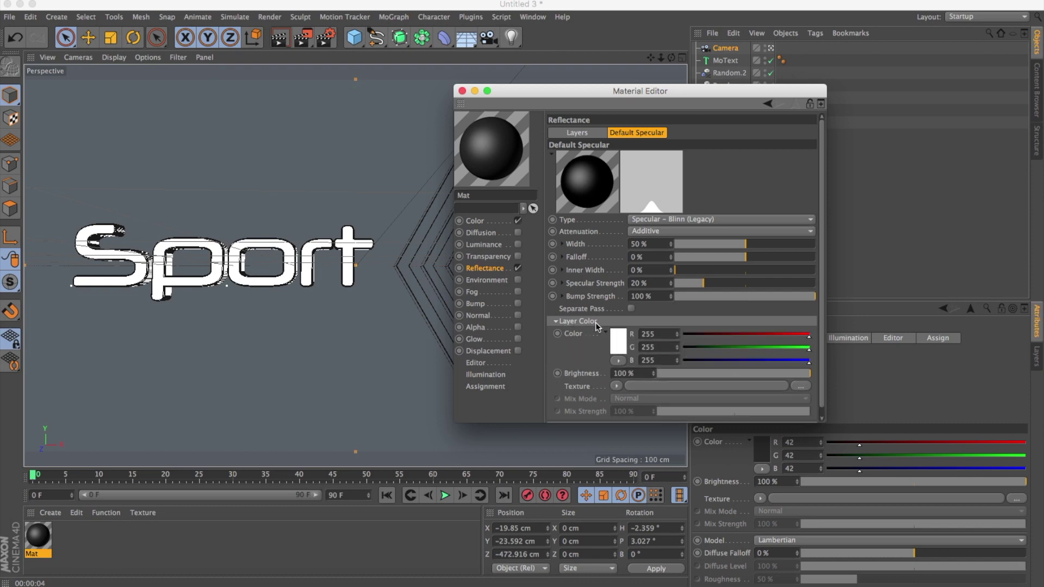
{"action": "scroll", "coordinate": [564, 342], "scroll_direction": "down", "scroll_amount": 1}
{"action": "left_click", "coordinate": [617, 378]}
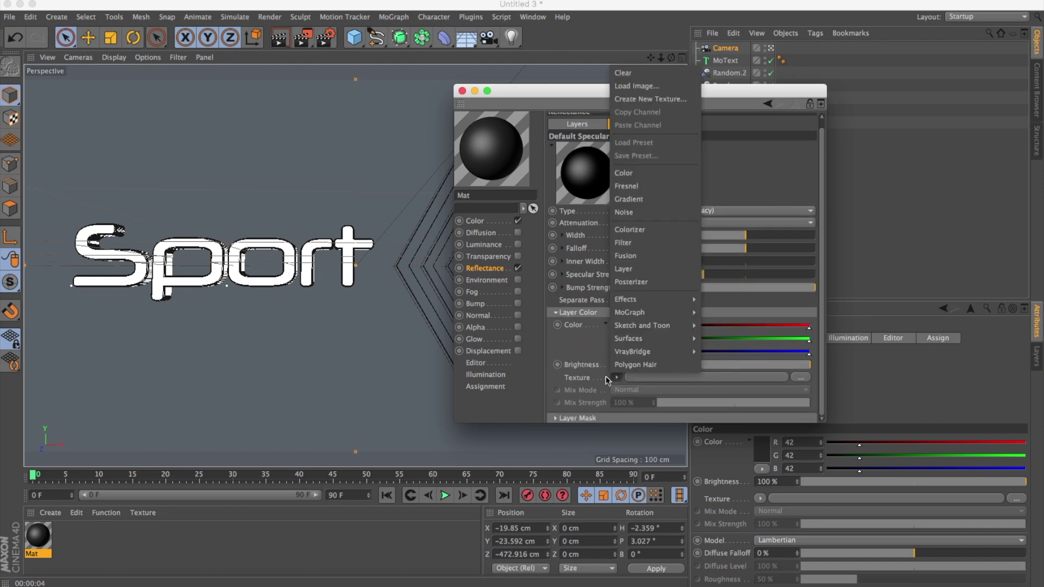
{"action": "left_click", "coordinate": [636, 186]}
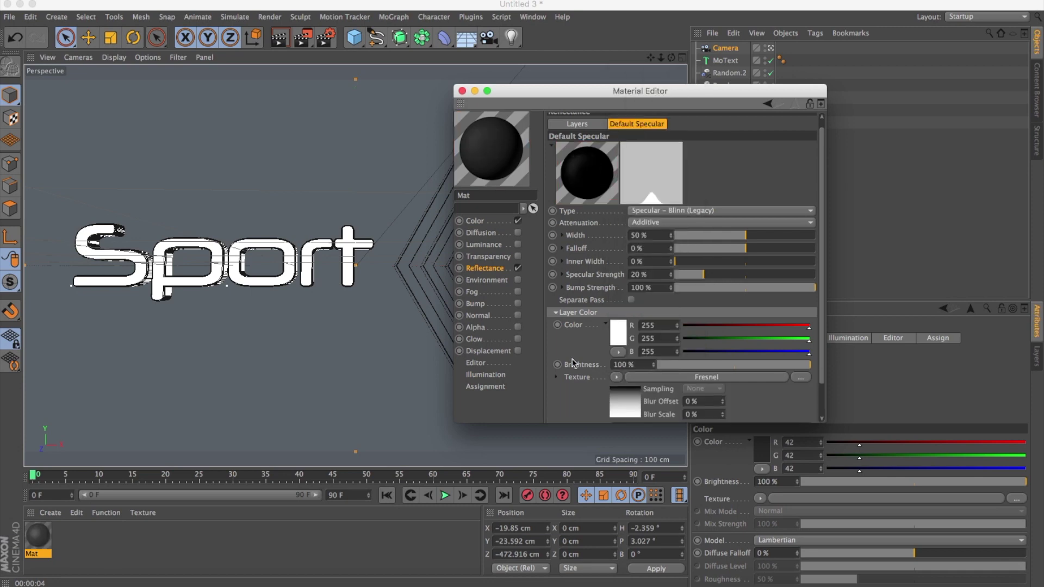
{"action": "scroll", "coordinate": [575, 363], "scroll_direction": "down", "scroll_amount": 3}
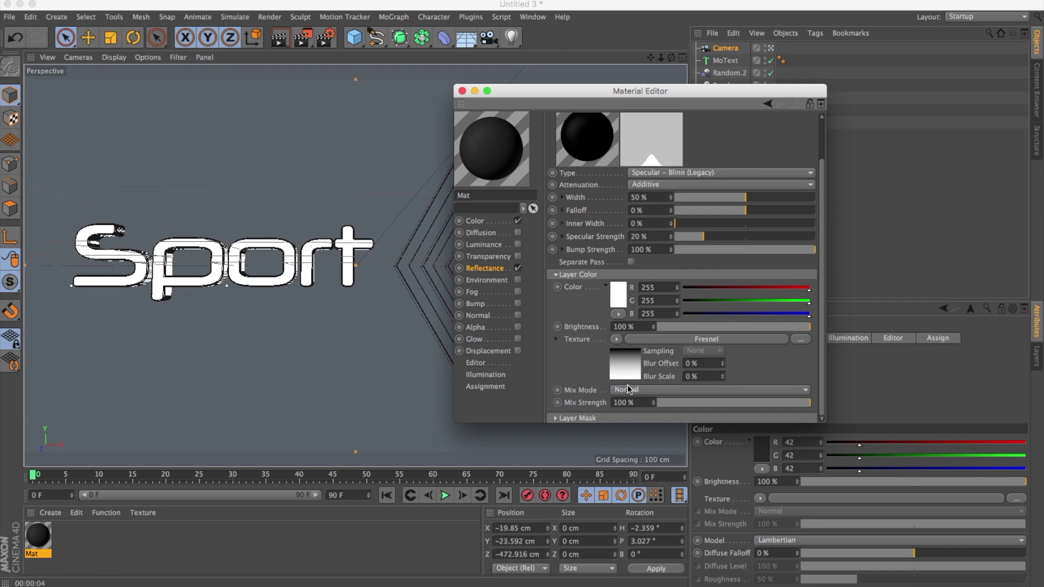
{"action": "left_click", "coordinate": [462, 91]}
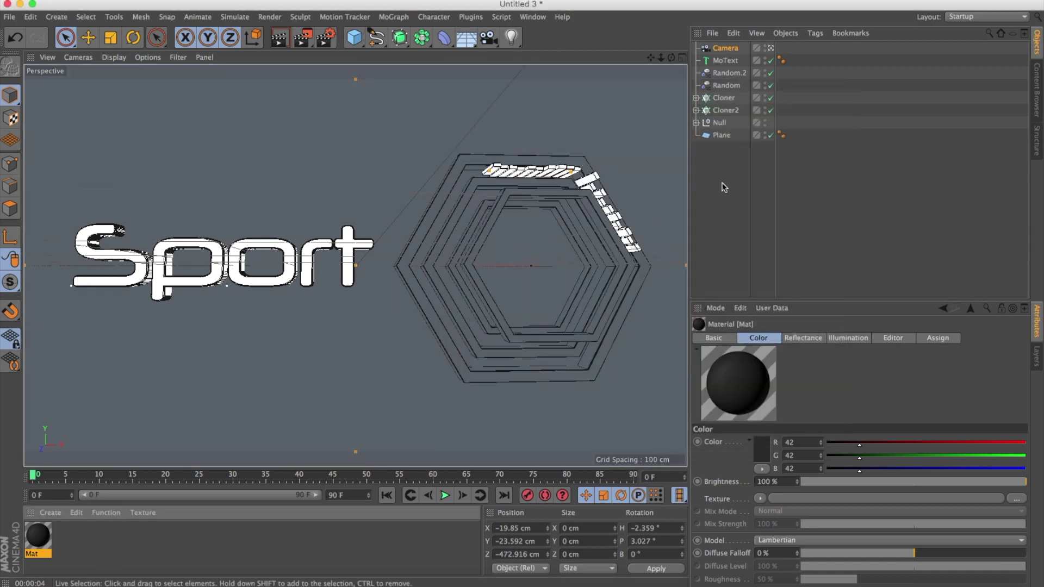
Assign Mat to the Plane and render the viewport to show the dark backdrop
{"action": "left_click", "coordinate": [722, 135]}
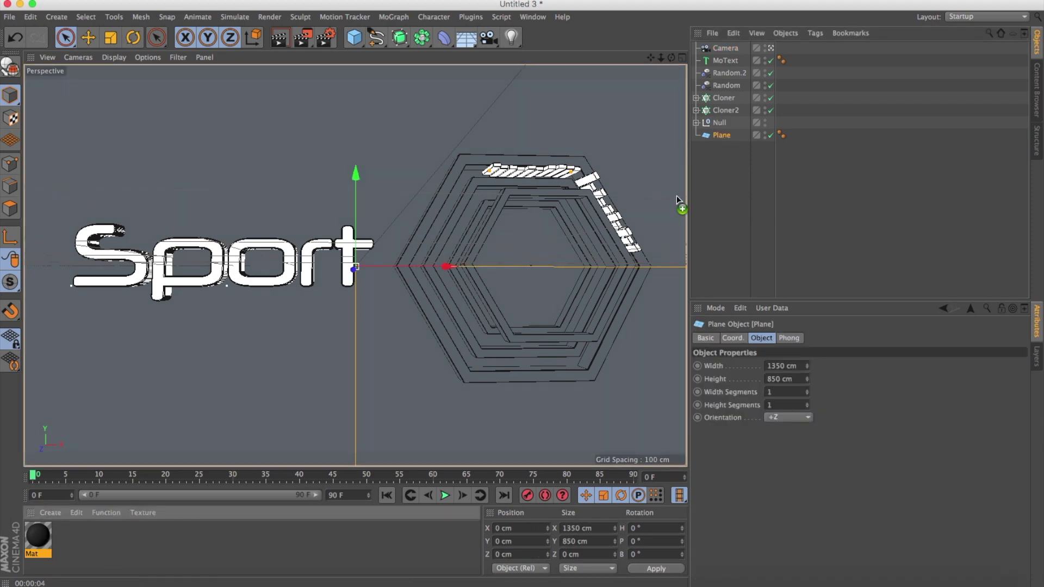
{"action": "left_click_drag", "start_coordinate": [723, 135], "coordinate": [723, 138]}
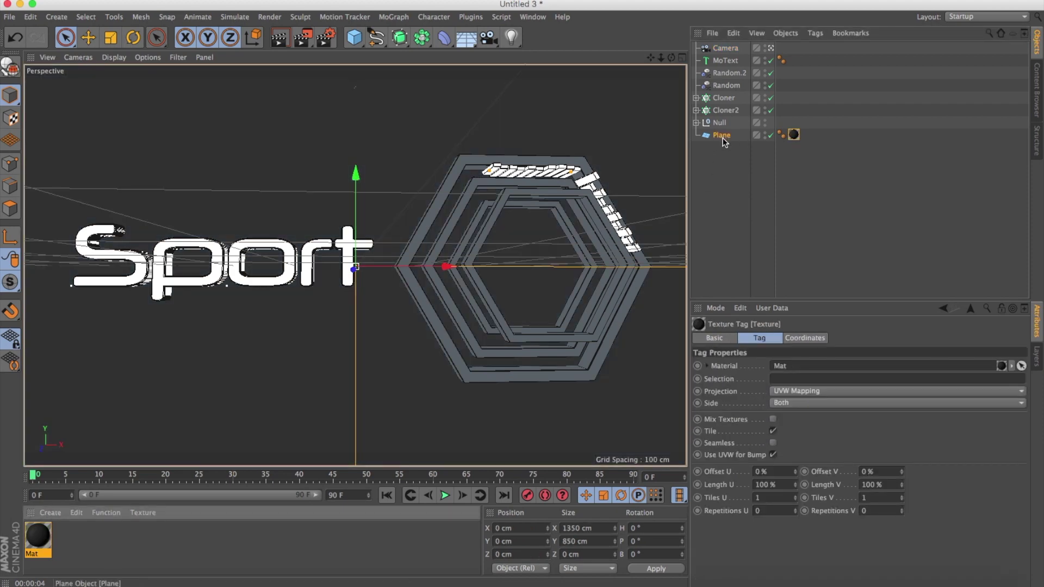
{"action": "left_click", "coordinate": [280, 38]}
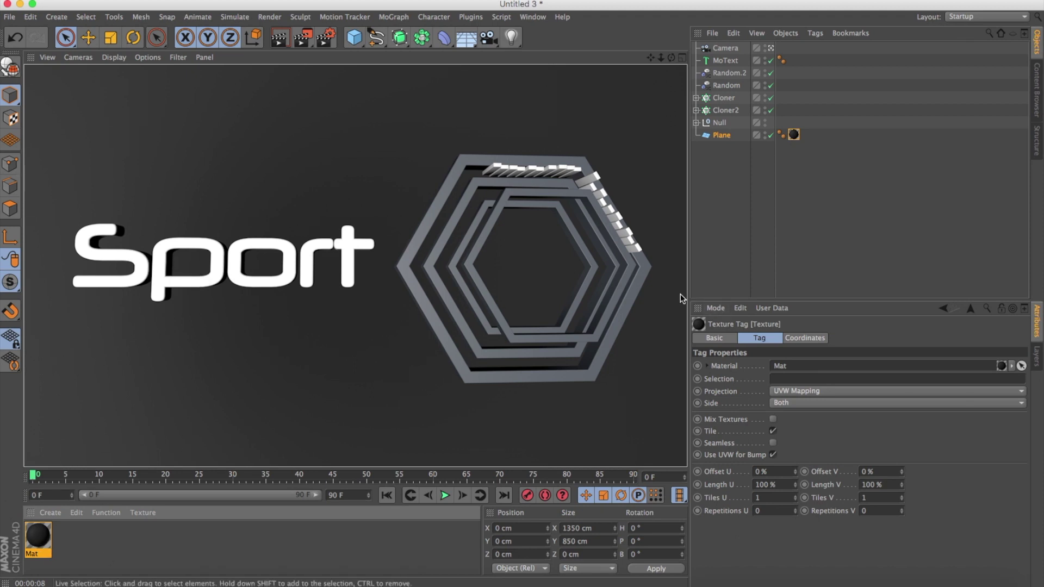
{"action": "double_click", "coordinate": [38, 538]}
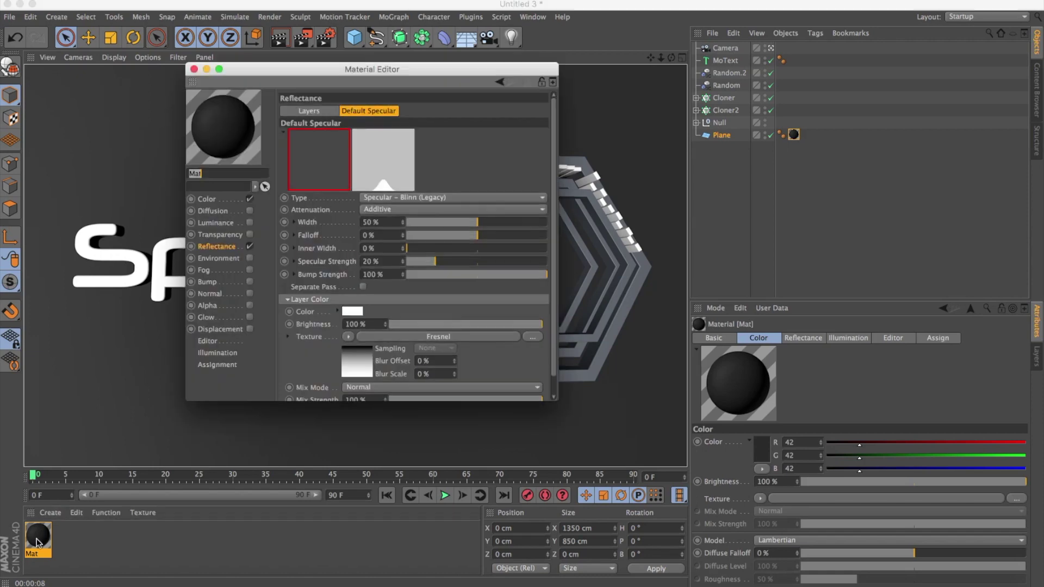
Invert the knots of the Fresnel gradient in Mat's specular layer
{"action": "left_click", "coordinate": [359, 371]}
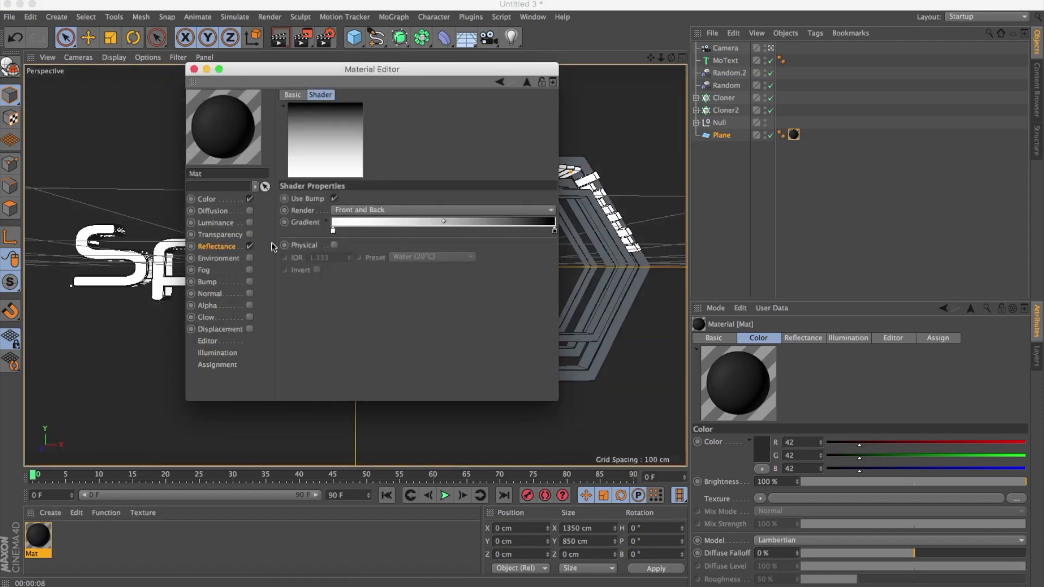
{"action": "right_click", "coordinate": [335, 240]}
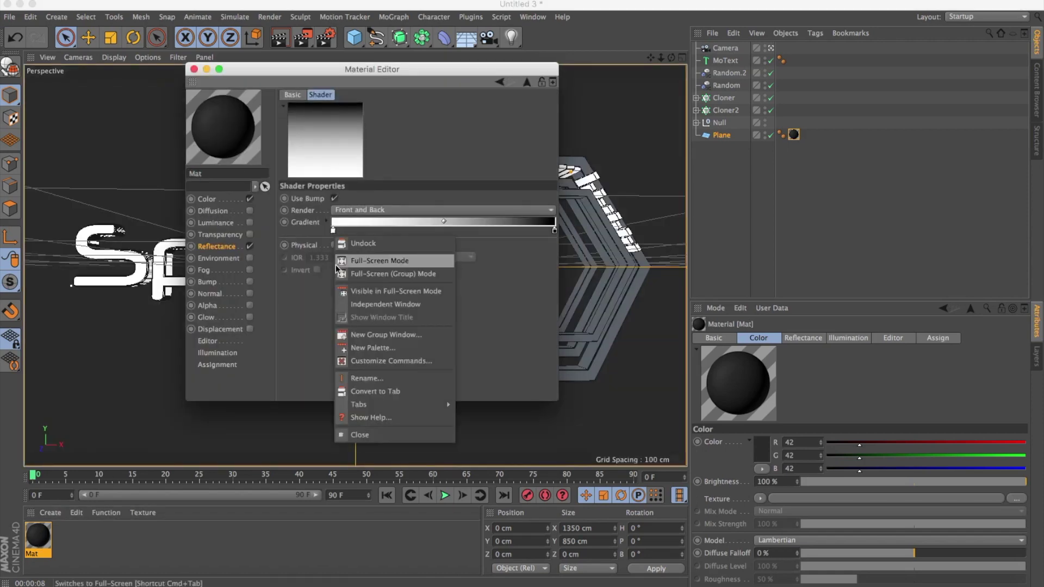
{"action": "left_click", "coordinate": [333, 233]}
{"action": "right_click", "coordinate": [333, 233]}
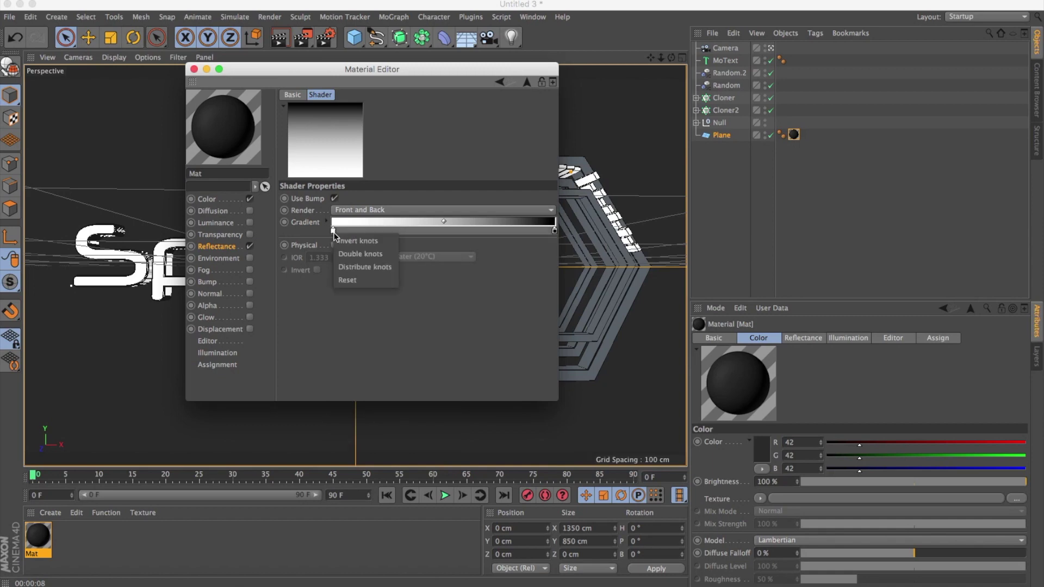
{"action": "left_click", "coordinate": [344, 242]}
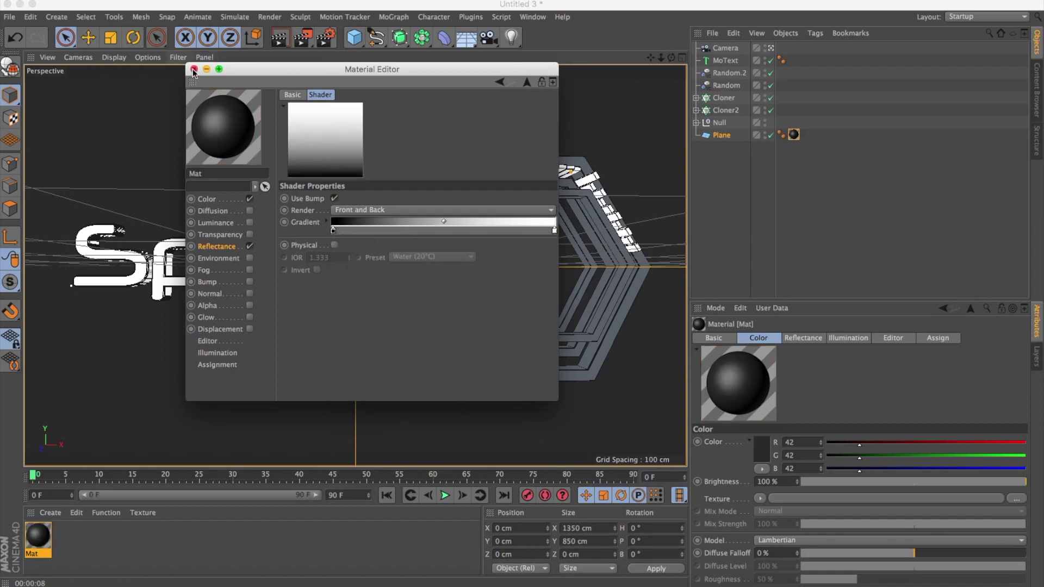
Close the editor, re-render the viewport and open the reference image 10010_out.jpg
{"action": "left_click", "coordinate": [195, 69]}
{"action": "left_click", "coordinate": [278, 39]}
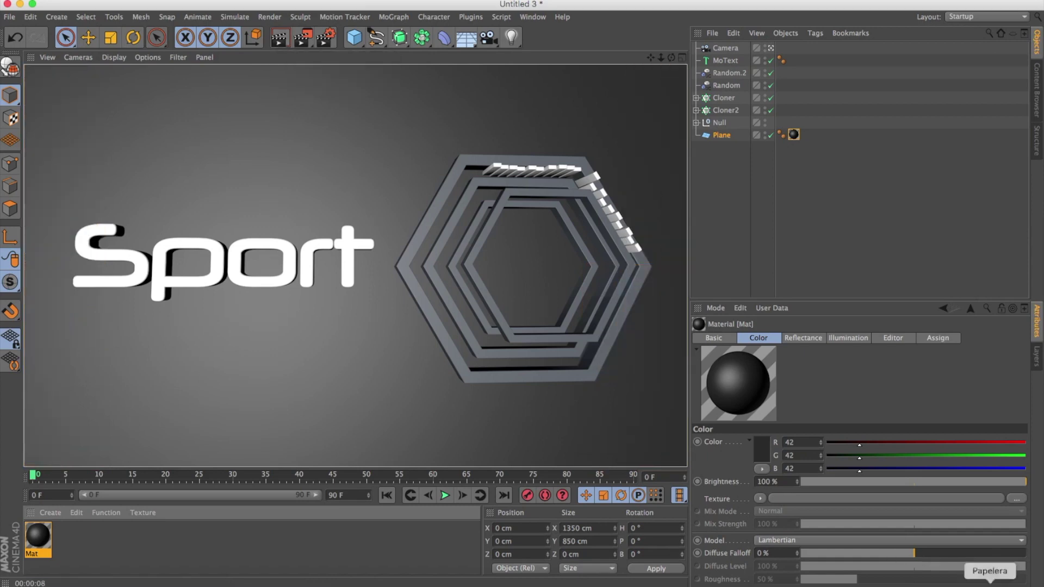
{"action": "left_click", "coordinate": [879, 583]}
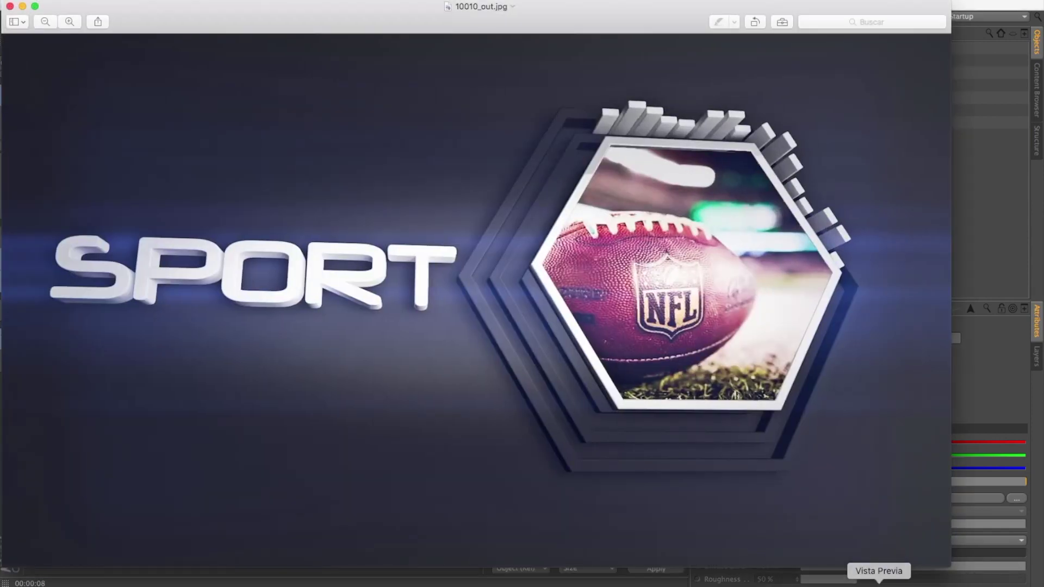
{"action": "left_click", "coordinate": [22, 6]}
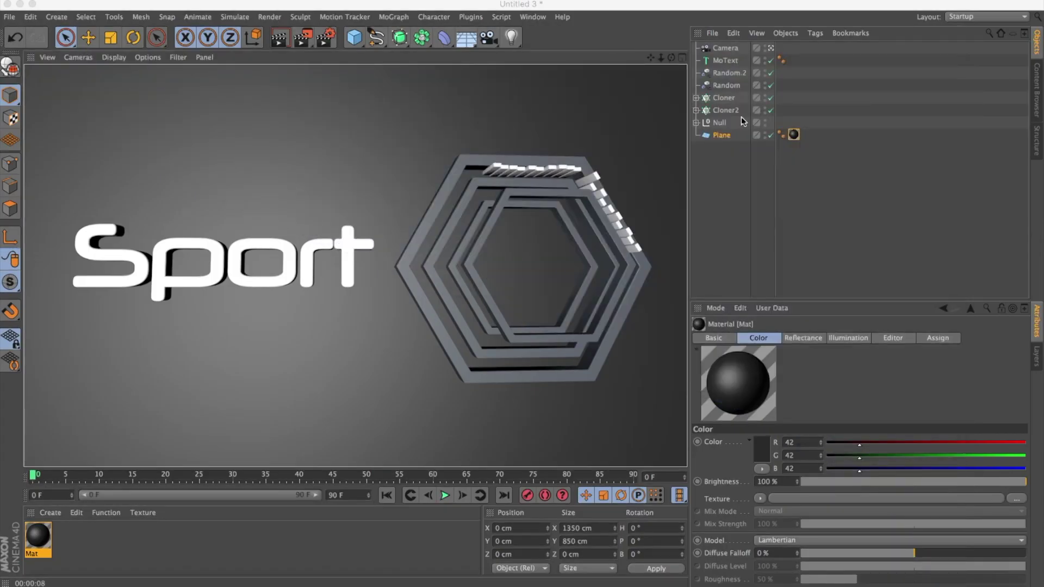
Apply Mat to the Cloner and move its texture tag onto the Null
{"action": "left_click_drag", "start_coordinate": [37, 540], "coordinate": [729, 100]}
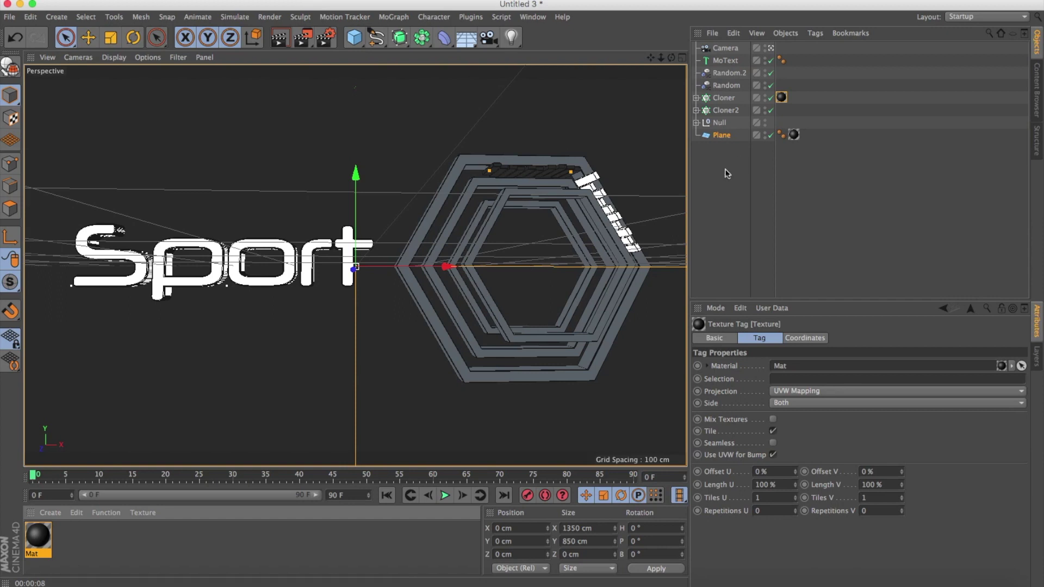
{"action": "left_click_drag", "start_coordinate": [782, 97], "coordinate": [791, 93]}
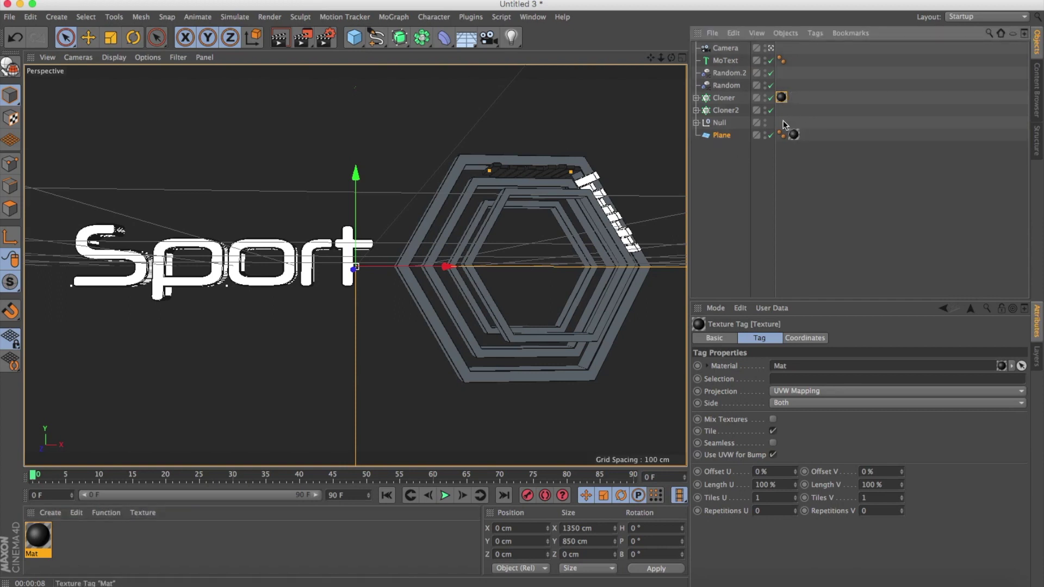
{"action": "left_click_drag", "start_coordinate": [784, 120], "coordinate": [783, 121]}
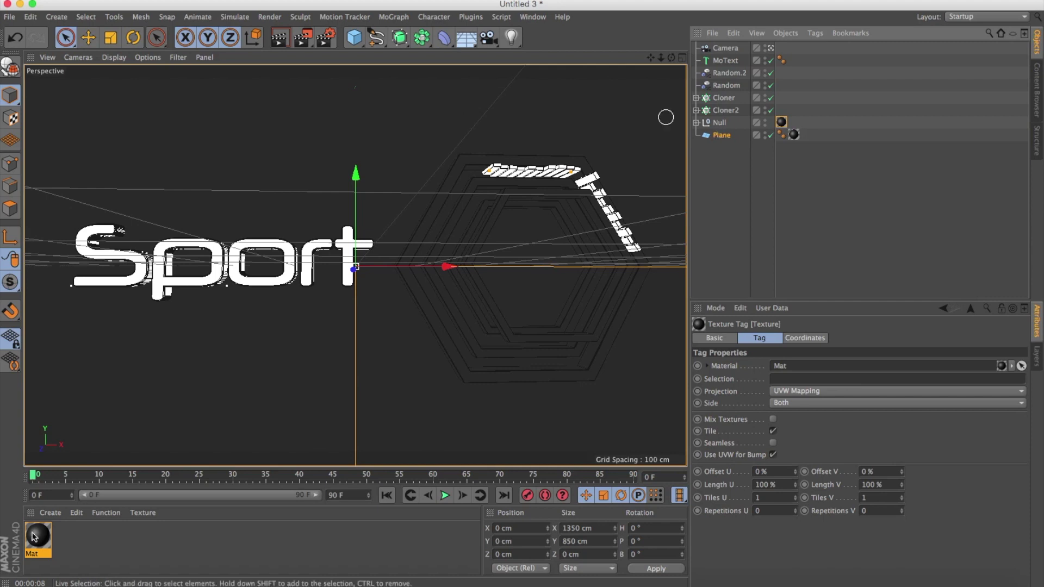
Create a new material Mat.1 and set its colour to white
{"action": "double_click", "coordinate": [121, 543]}
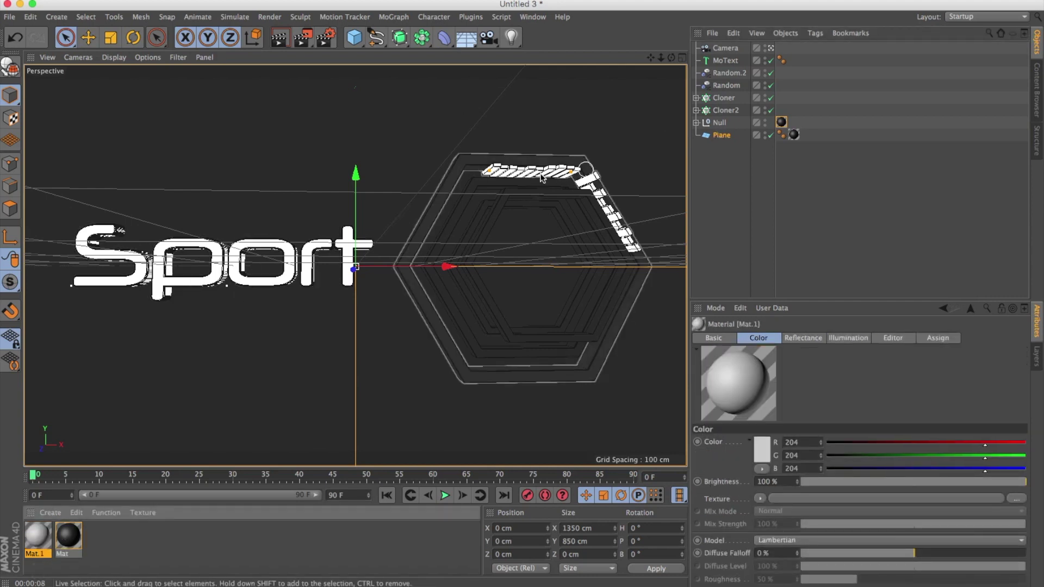
{"action": "double_click", "coordinate": [34, 547]}
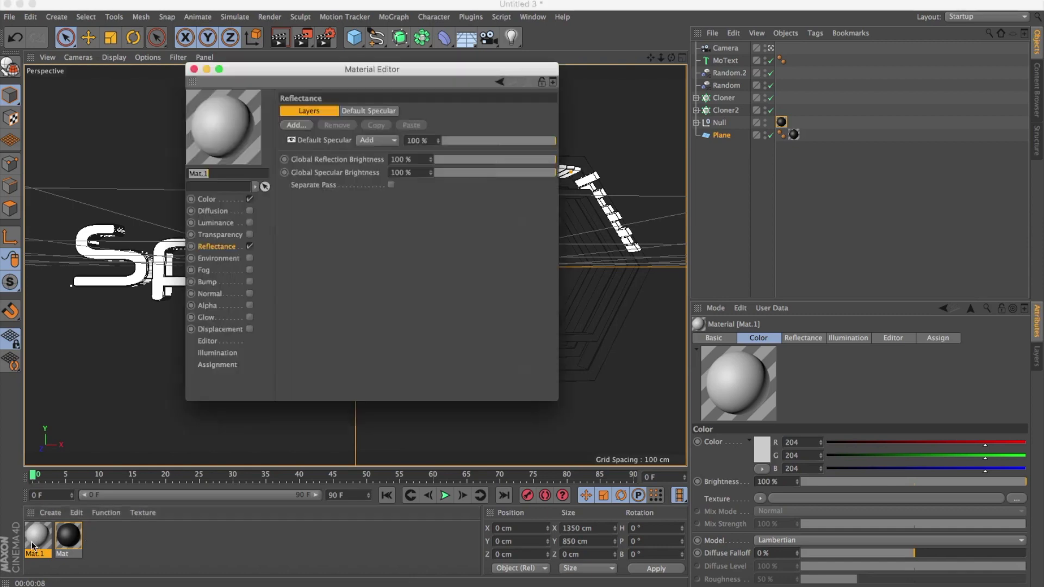
{"action": "left_click_drag", "start_coordinate": [398, 72], "coordinate": [678, 55]}
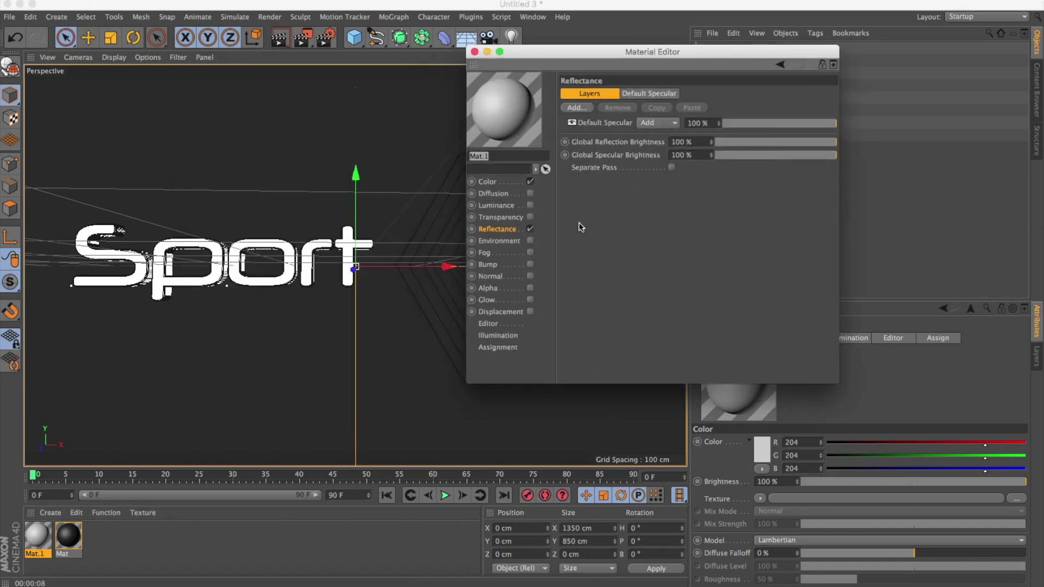
{"action": "left_click", "coordinate": [497, 192]}
{"action": "left_click", "coordinate": [500, 183]}
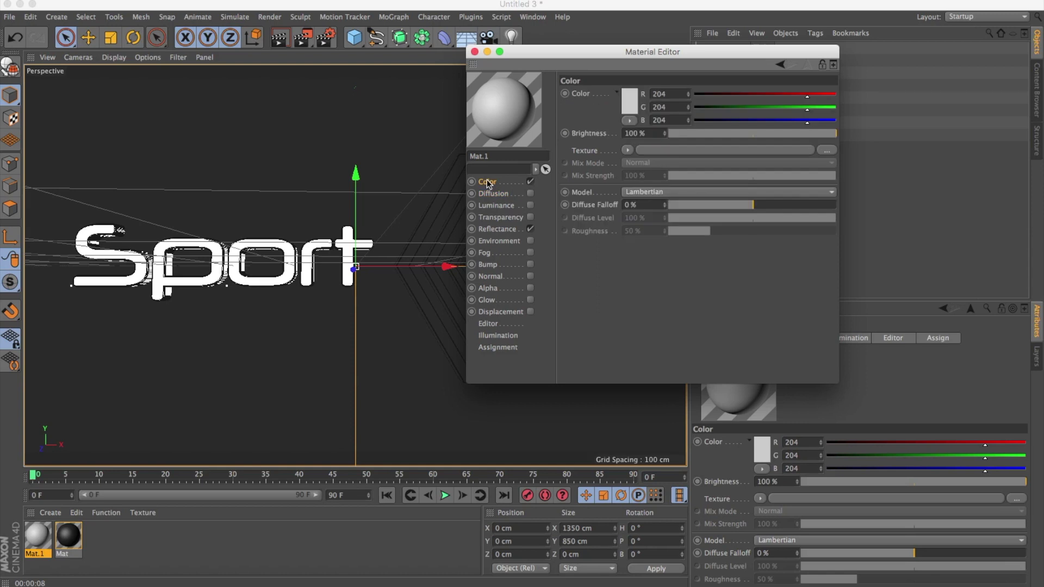
{"action": "left_click", "coordinate": [624, 105]}
{"action": "left_click_drag", "start_coordinate": [561, 93], "coordinate": [554, 70]}
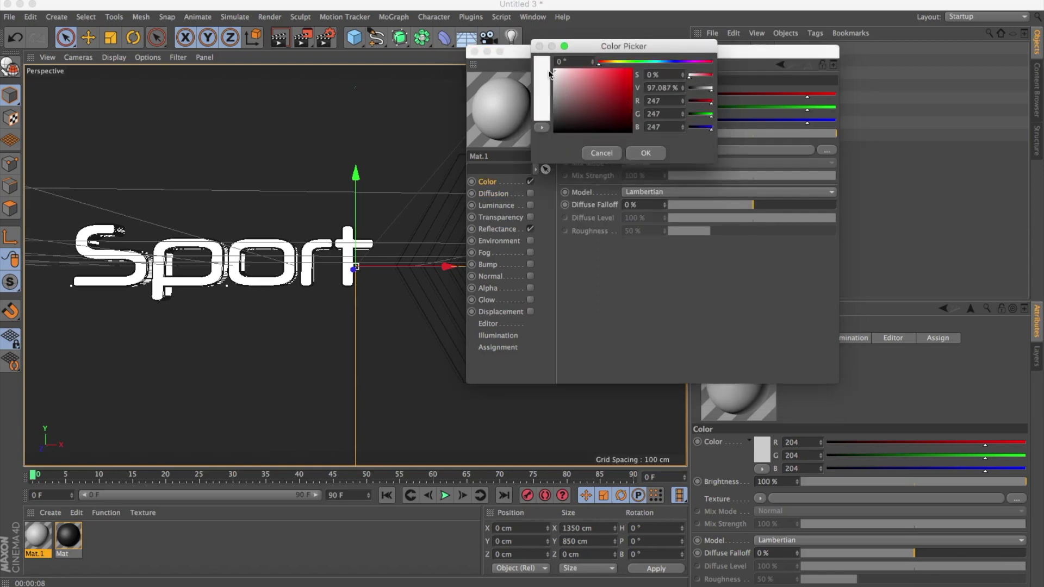
{"action": "left_click", "coordinate": [645, 153]}
Load a Fresnel texture into Mat.1's Default Specular layer colour and apply Mat.1 to the MoText
{"action": "left_click", "coordinate": [506, 231]}
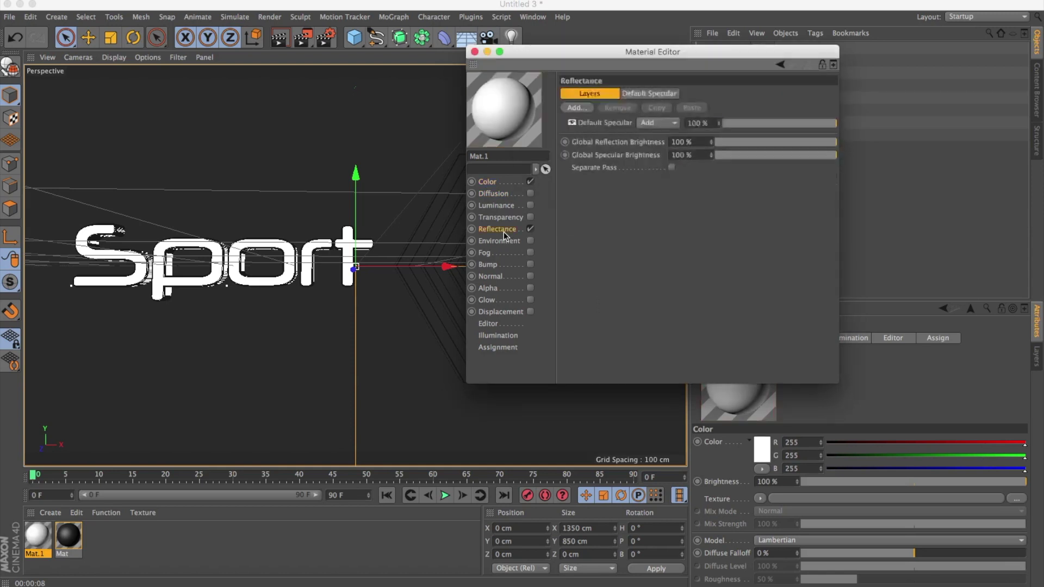
{"action": "left_click", "coordinate": [662, 93]}
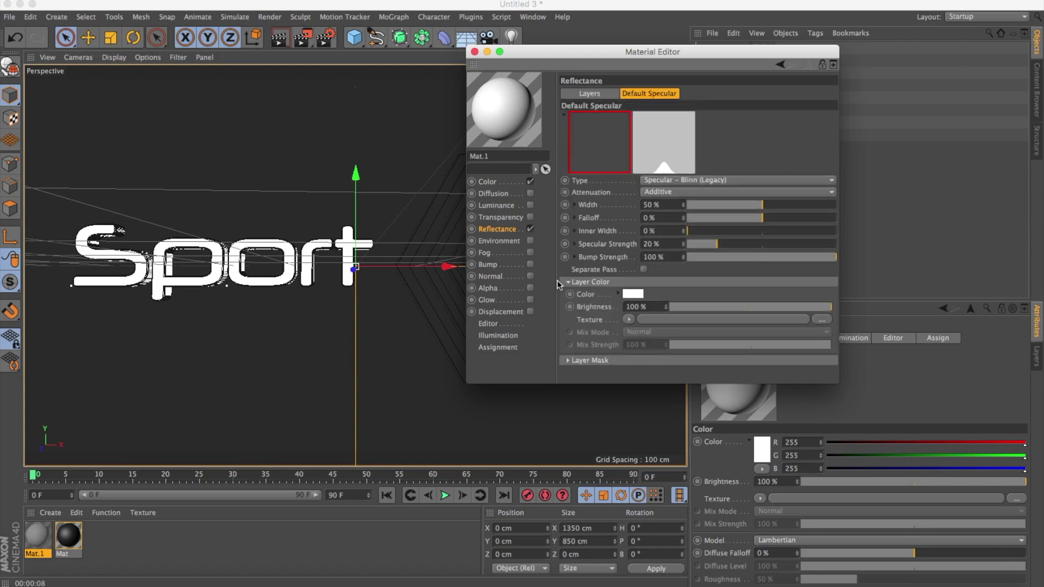
{"action": "left_click", "coordinate": [619, 294]}
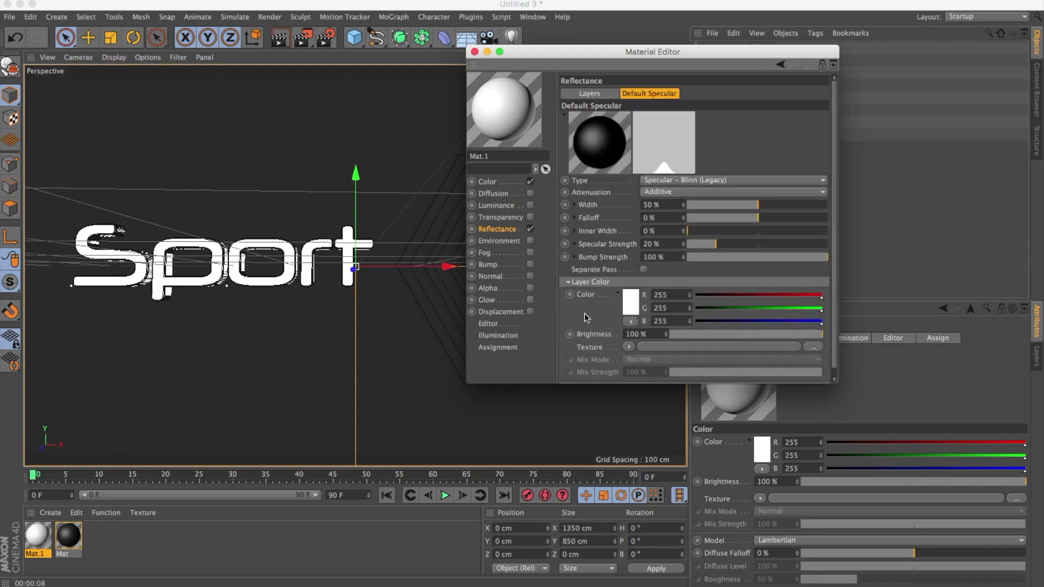
{"action": "left_click", "coordinate": [629, 348]}
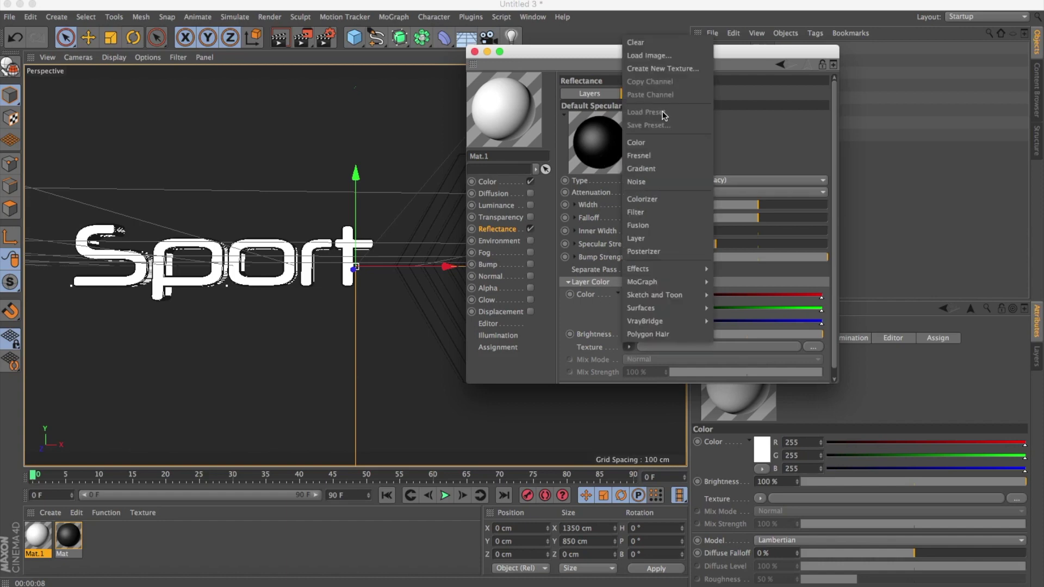
{"action": "left_click", "coordinate": [652, 157]}
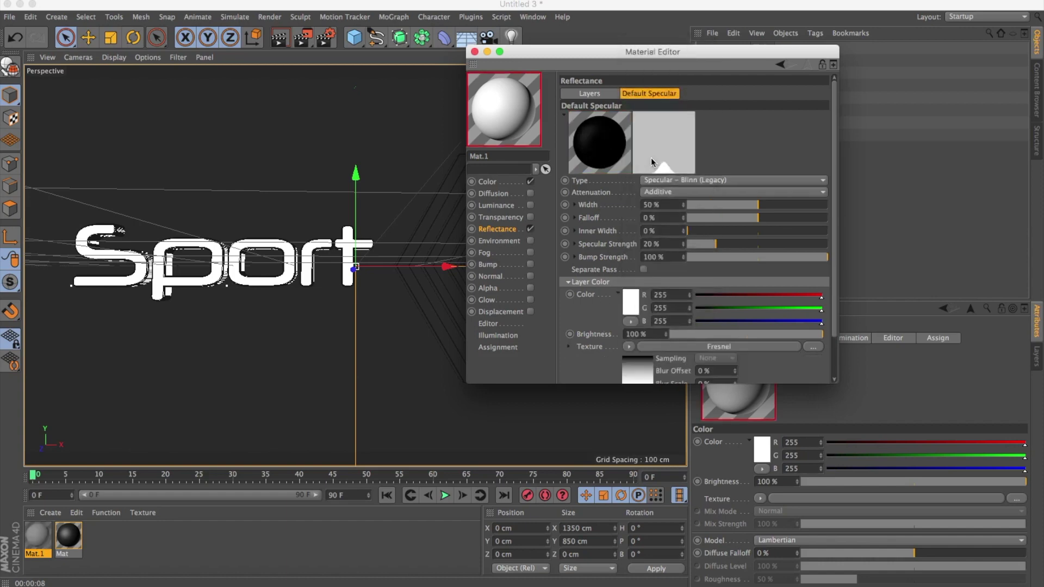
{"action": "left_click", "coordinate": [475, 52]}
{"action": "mouse_move", "coordinate": [39, 538]}
{"action": "left_mouse_down"}
{"action": "mouse_move", "coordinate": [741, 71]}
{"action": "mouse_move", "coordinate": [740, 61]}
{"action": "left_mouse_up"}
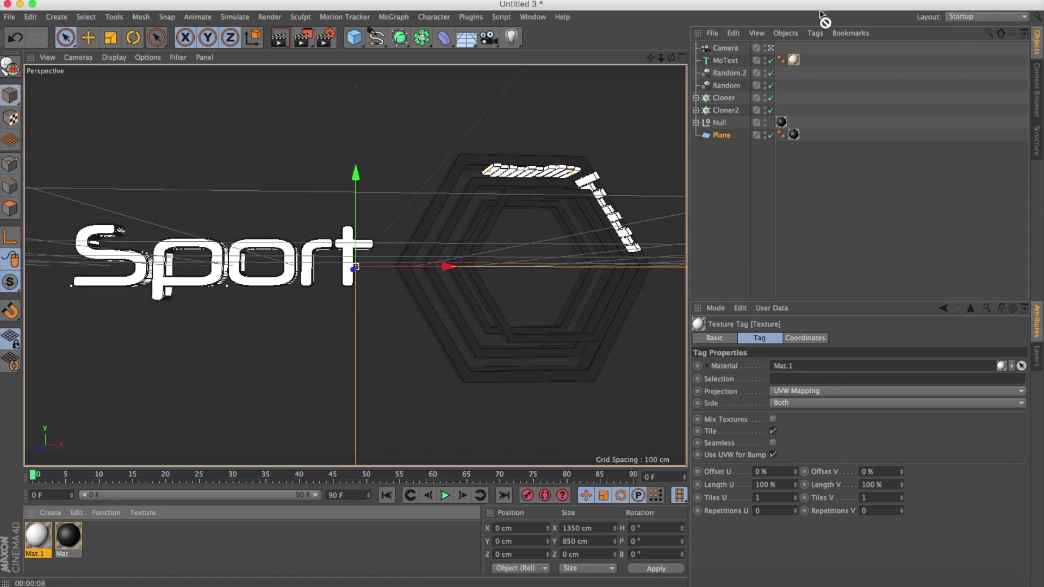
Apply white Mat.1 to Cloner and Cloner2, render a preview, then open the dark Mat material
{"action": "left_click_drag", "start_coordinate": [825, 21], "coordinate": [723, 98]}
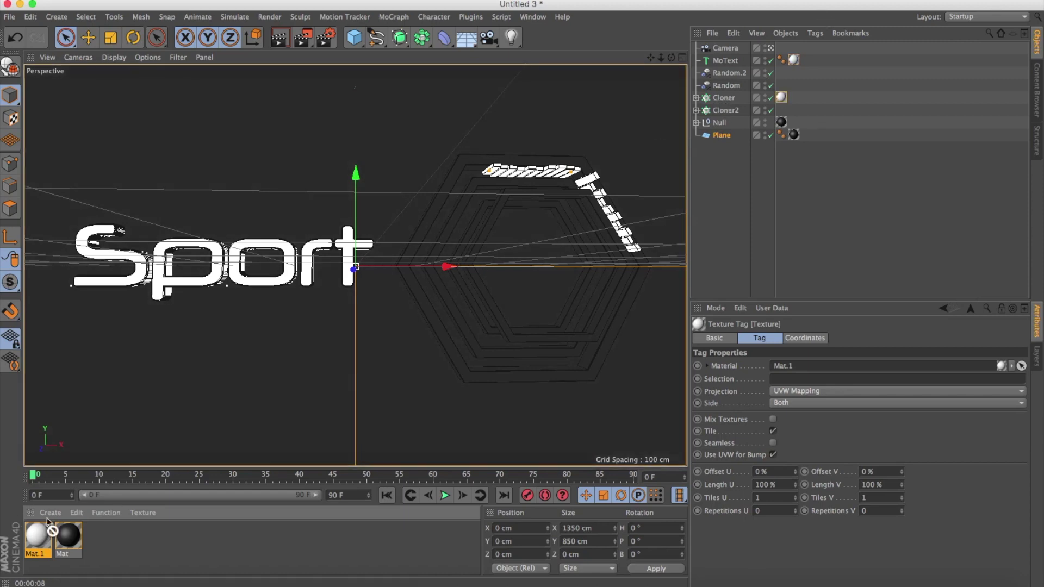
{"action": "left_click_drag", "start_coordinate": [40, 534], "coordinate": [782, 110]}
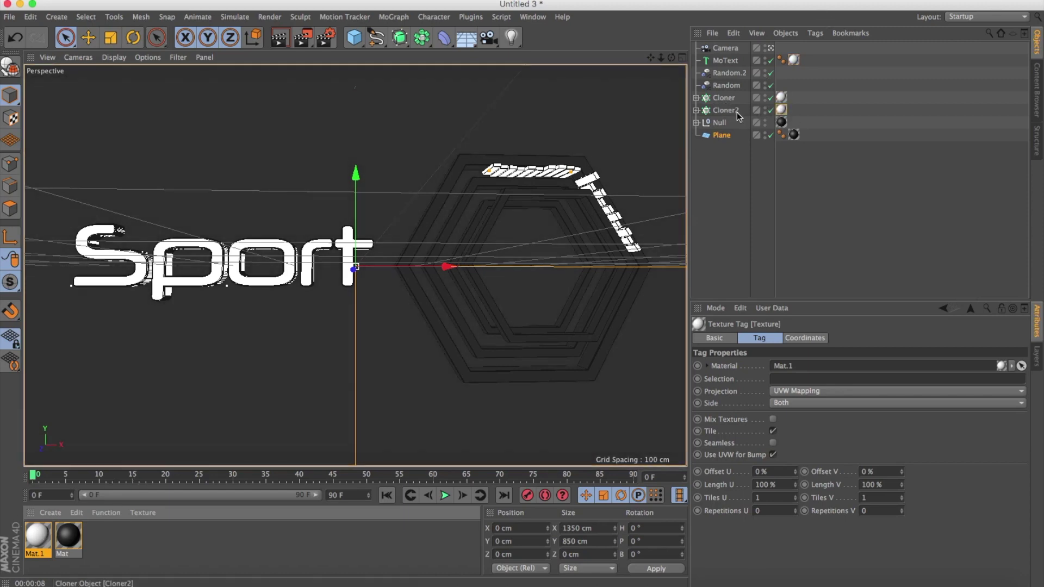
{"action": "left_click", "coordinate": [280, 40]}
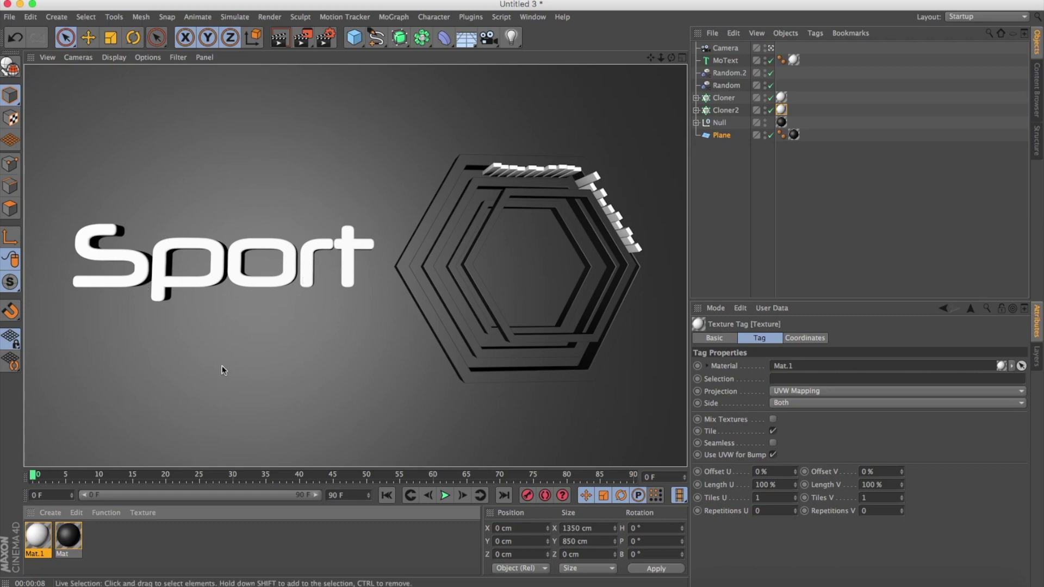
{"action": "double_click", "coordinate": [83, 533]}
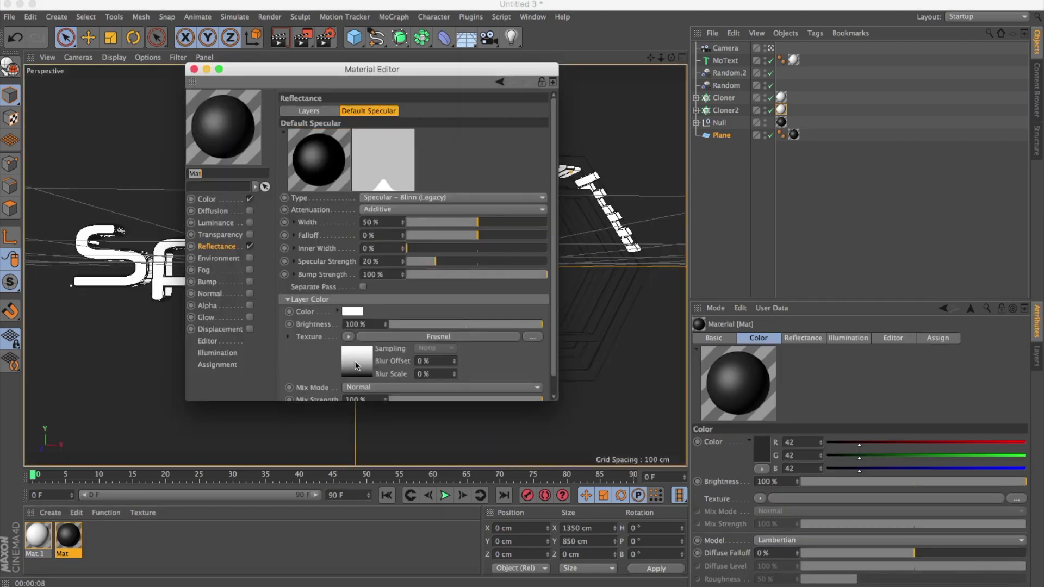
Invert the Fresnel gradient knots in Mat's reflectance so it runs white to black
{"action": "left_click", "coordinate": [357, 365]}
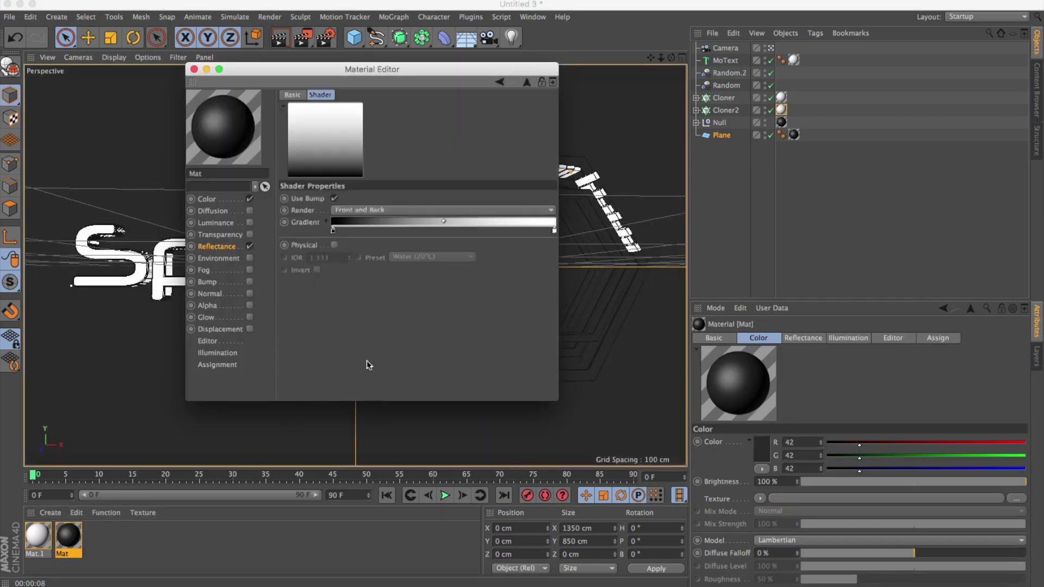
{"action": "right_click", "coordinate": [333, 237]}
{"action": "left_click", "coordinate": [342, 240]}
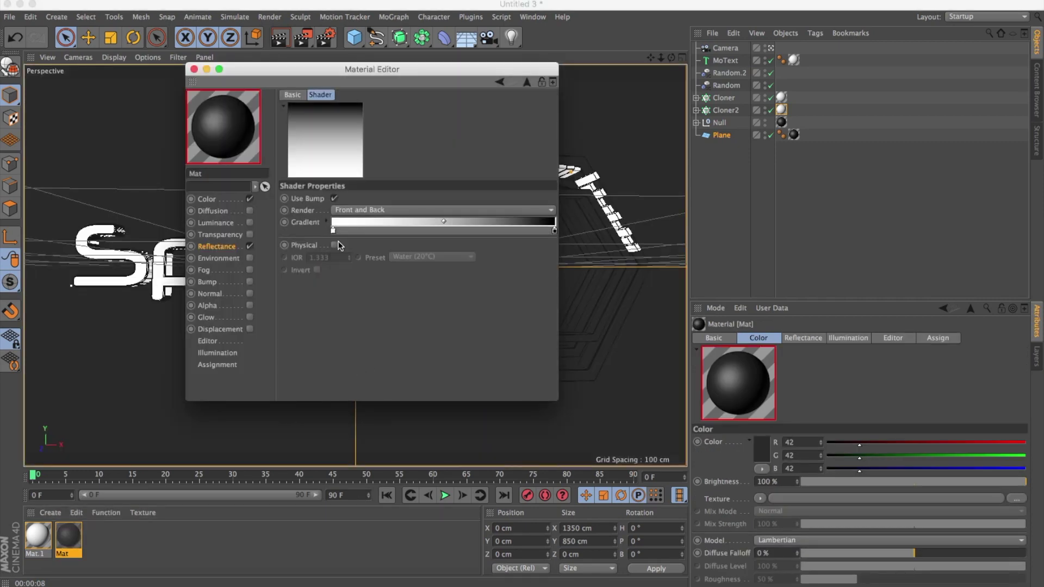
{"action": "left_click", "coordinate": [194, 69]}
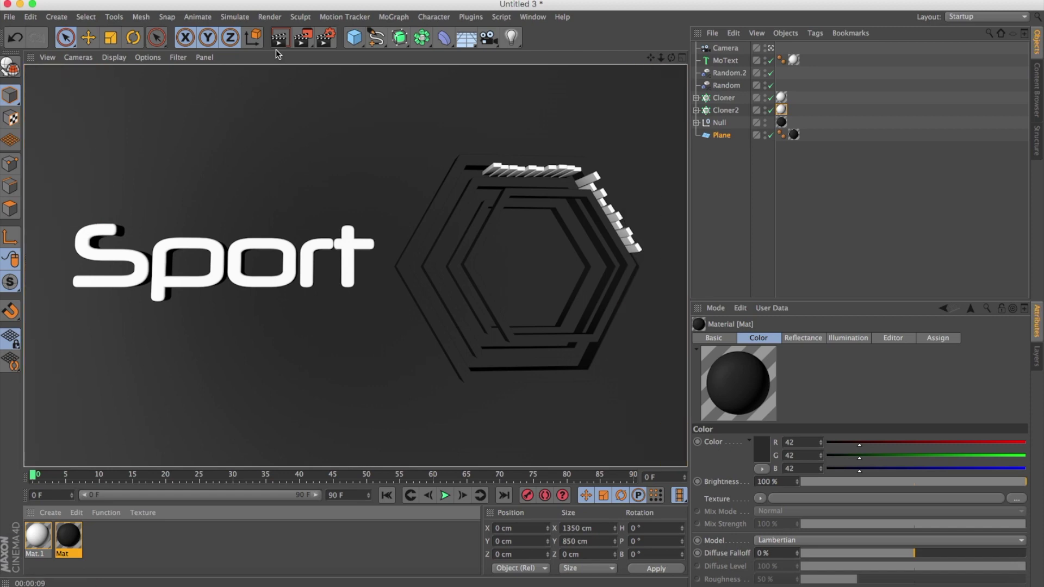
Add the Global Illumination render effect with Irradiance Cache record density set to Low
{"action": "left_click", "coordinate": [325, 37]}
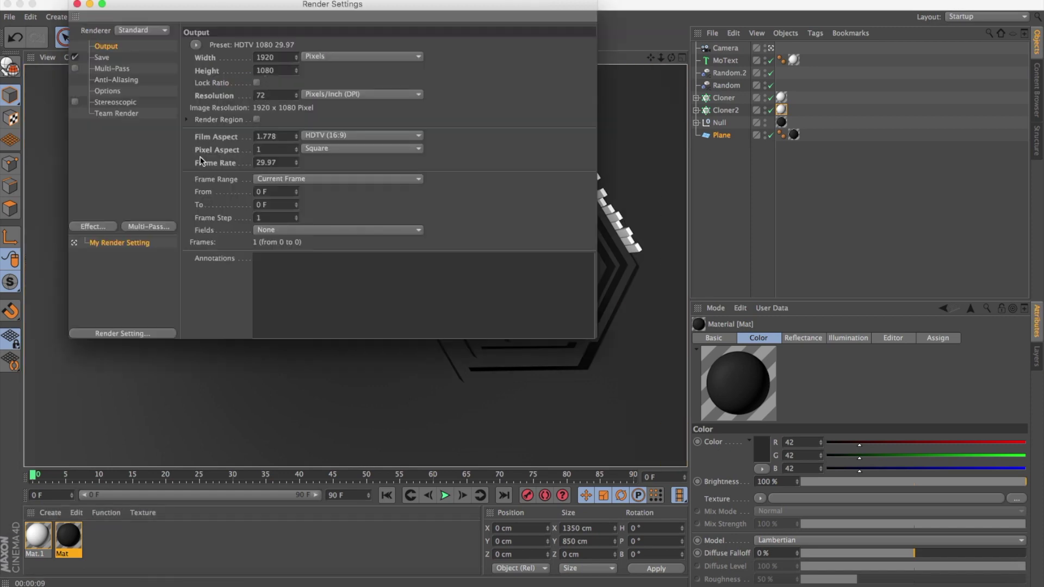
{"action": "left_click", "coordinate": [103, 228]}
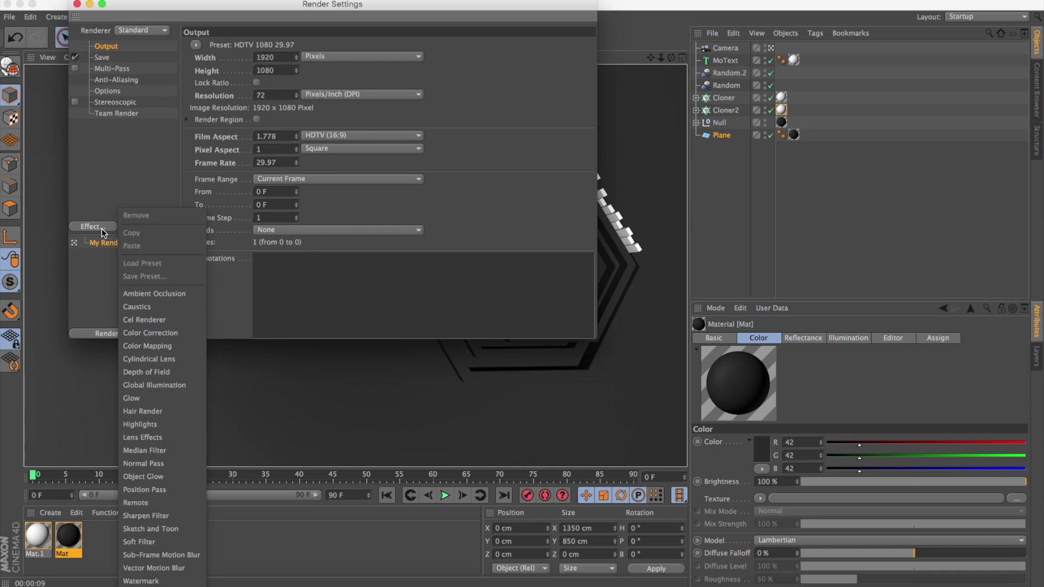
{"action": "left_click", "coordinate": [172, 386]}
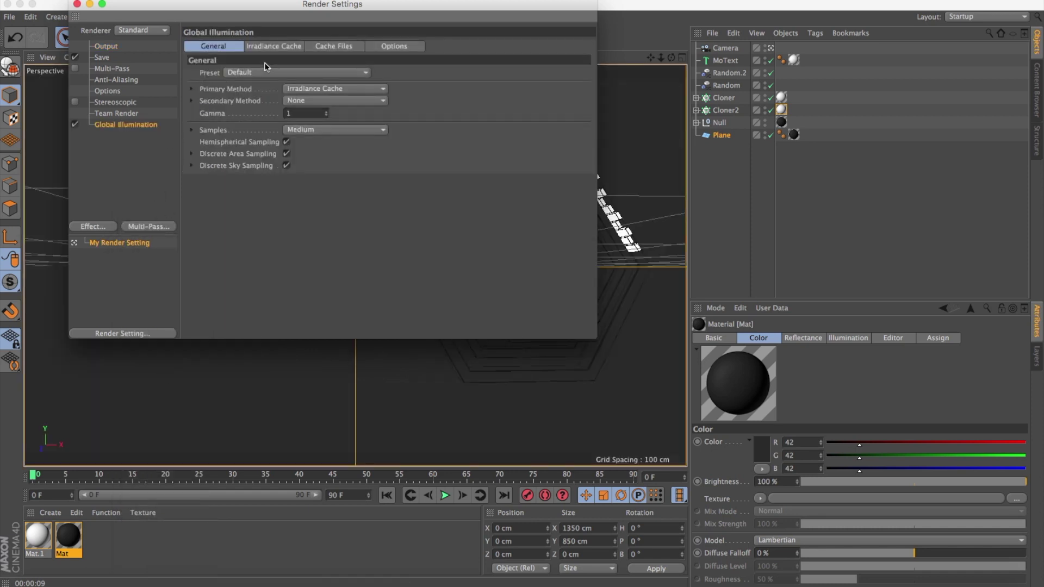
{"action": "left_click", "coordinate": [274, 47]}
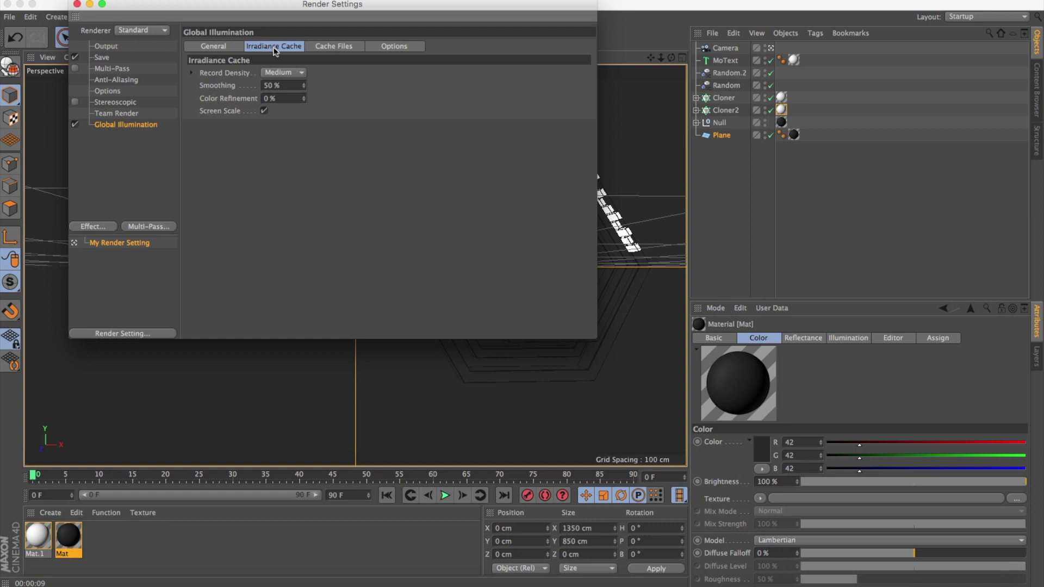
{"action": "left_click", "coordinate": [283, 73]}
{"action": "left_click", "coordinate": [283, 112]}
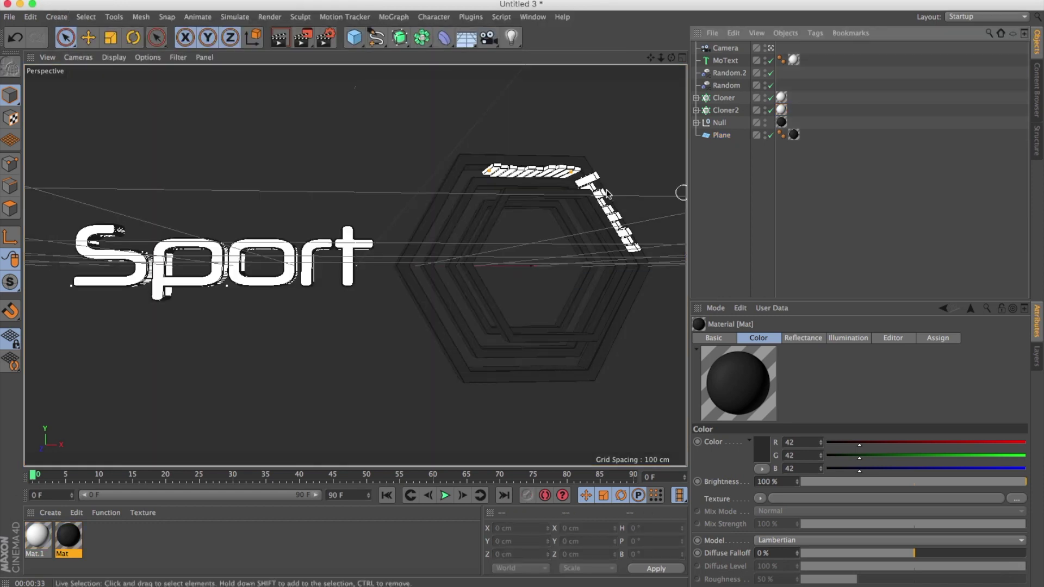
{"action": "left_click", "coordinate": [77, 4]}
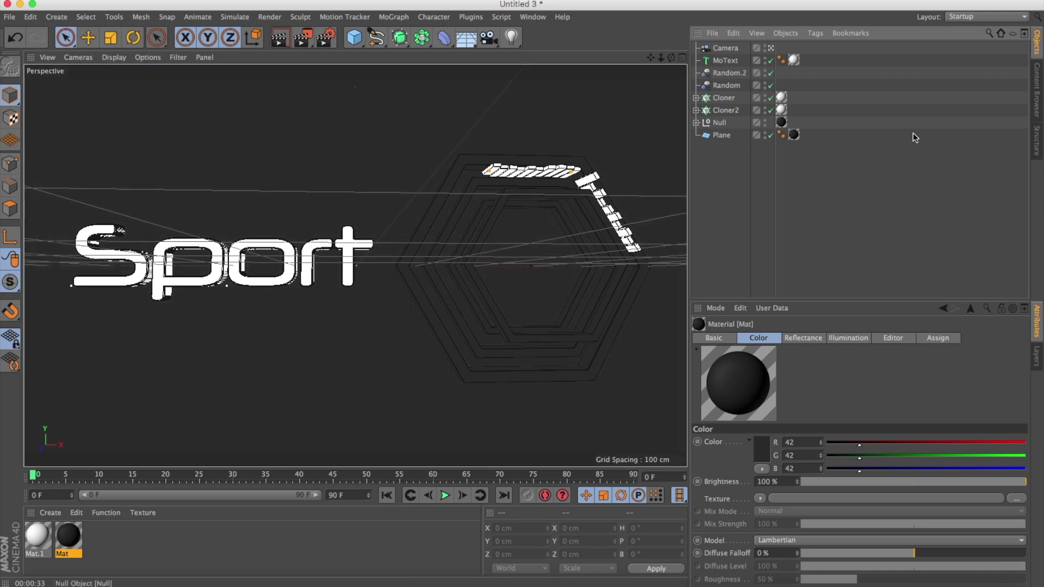
{"action": "left_click", "coordinate": [1037, 95]}
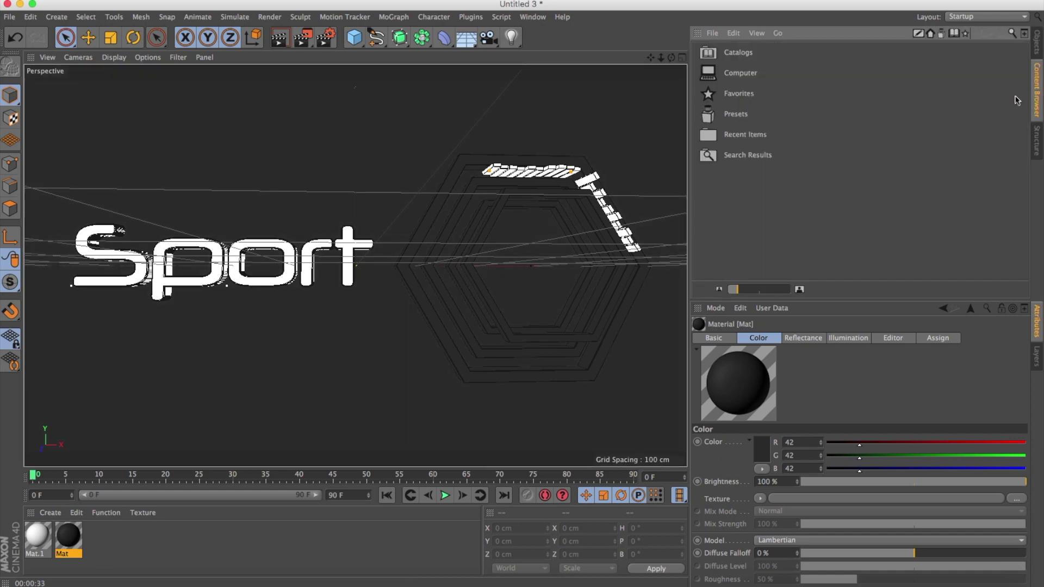
Load the LinearSkylight preset from Presets > GSG_Light_Kit_Pro into the scene
{"action": "double_click", "coordinate": [734, 114]}
{"action": "double_click", "coordinate": [793, 135]}
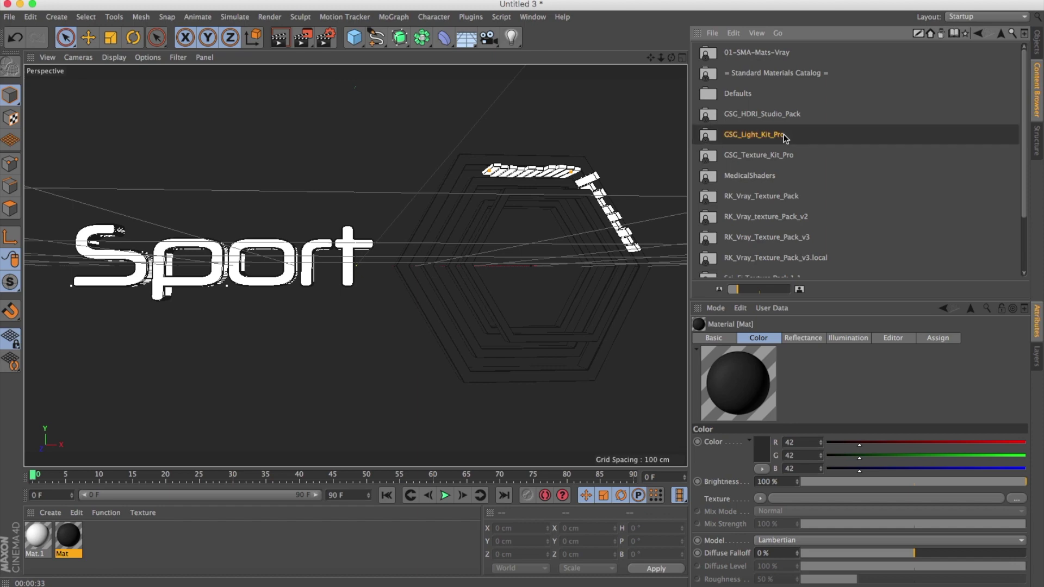
{"action": "left_click", "coordinate": [735, 116]}
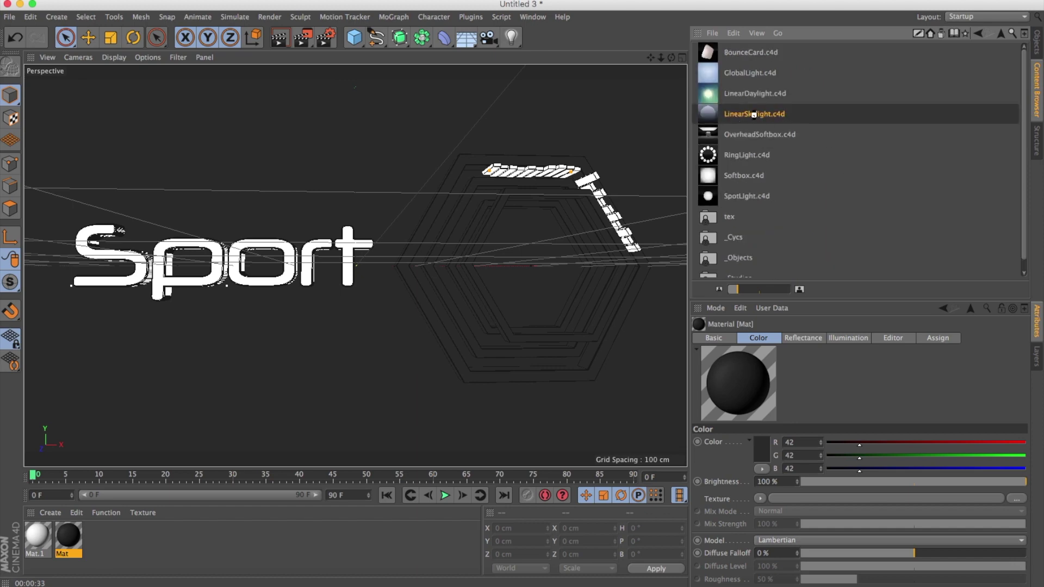
{"action": "double_click", "coordinate": [754, 115]}
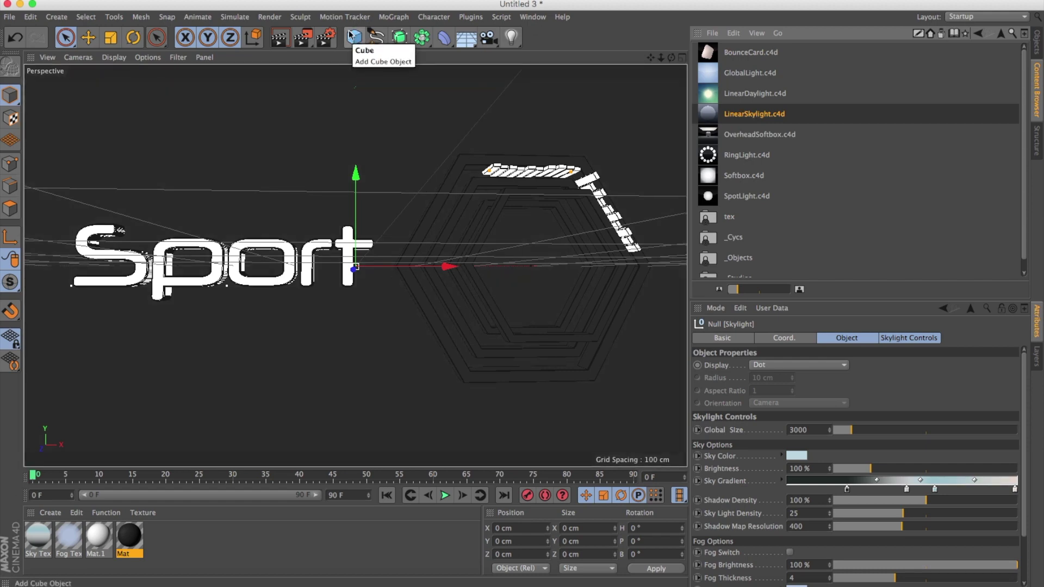
{"action": "left_click", "coordinate": [325, 37]}
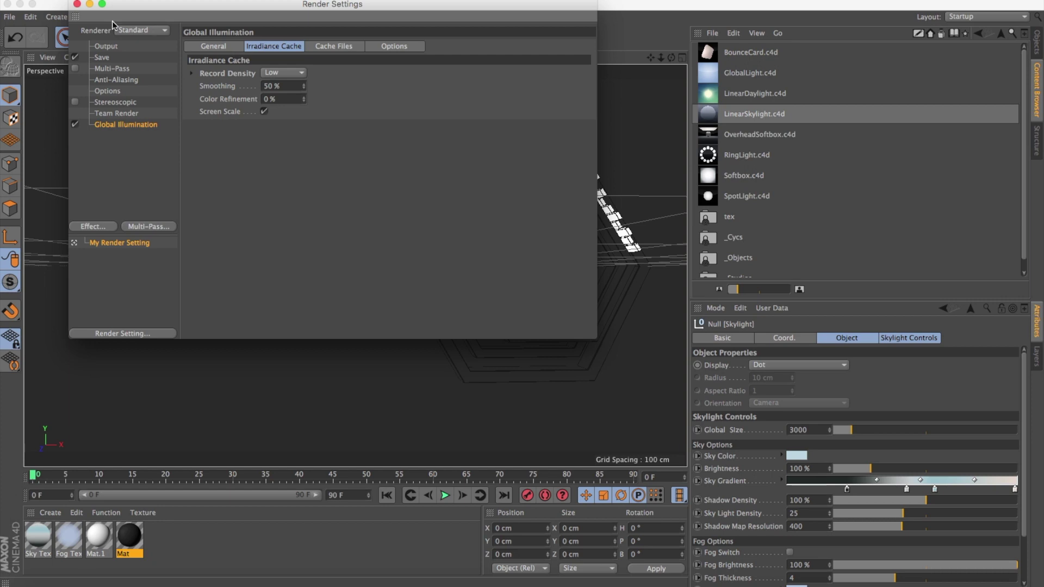
Close the render settings and render the viewport with the new skylight lighting
{"action": "left_click", "coordinate": [78, 5]}
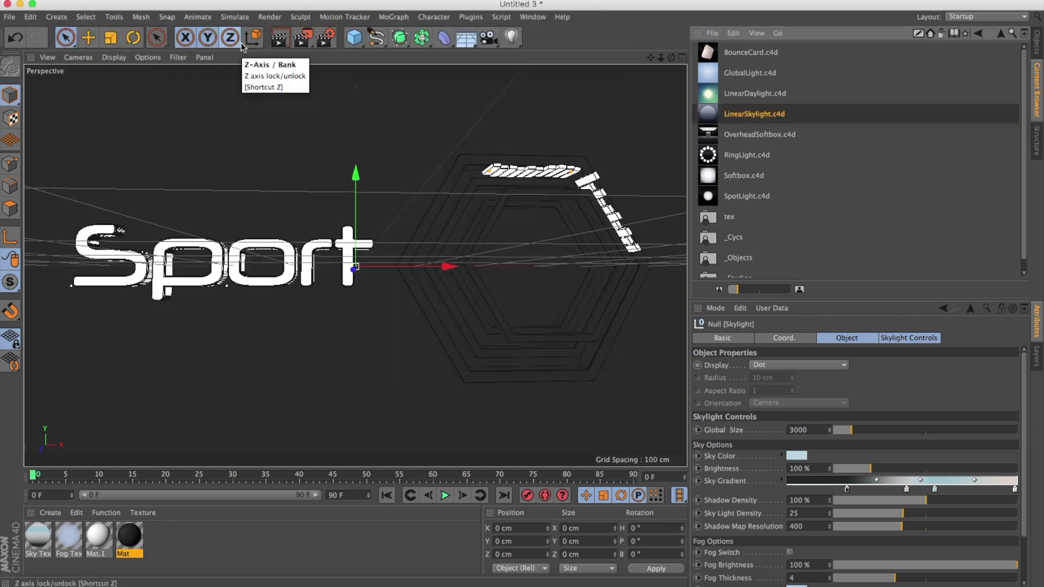
{"action": "left_click", "coordinate": [282, 46]}
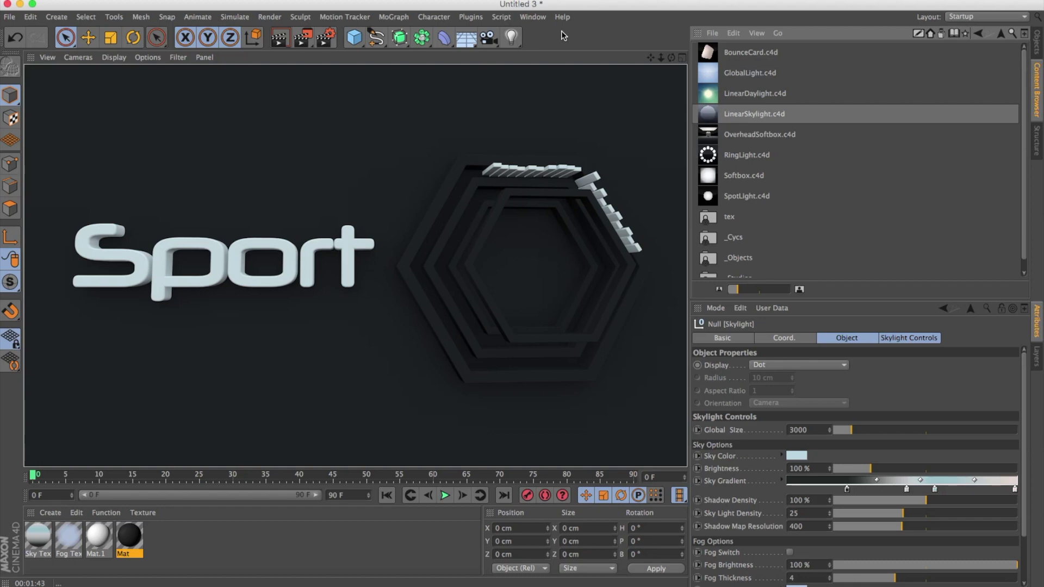
{"action": "left_click", "coordinate": [755, 139]}
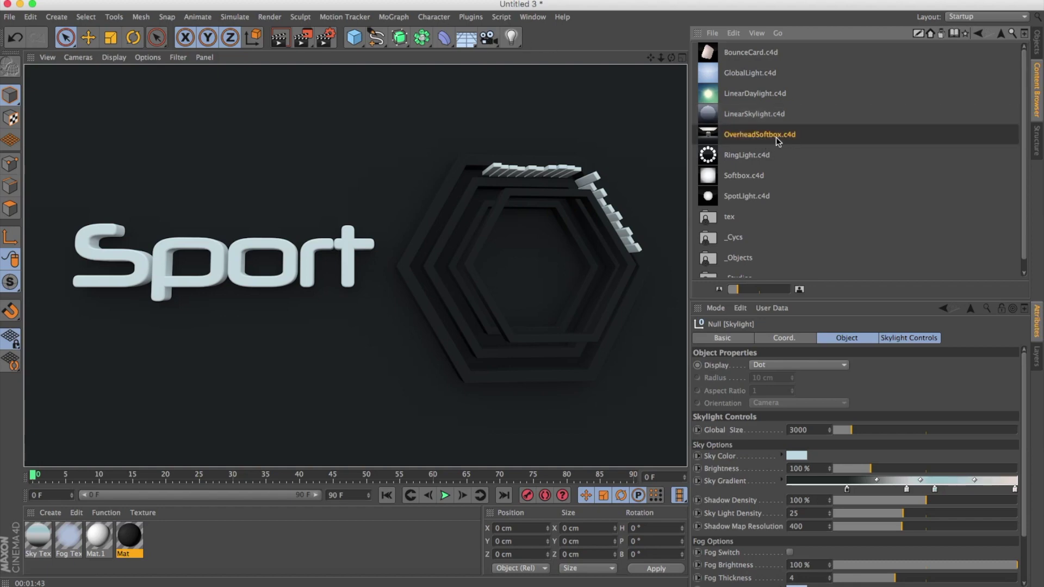
Load the OverheadSoftbox and Softbox light presets into the scene
{"action": "double_click", "coordinate": [709, 137]}
{"action": "double_click", "coordinate": [714, 180]}
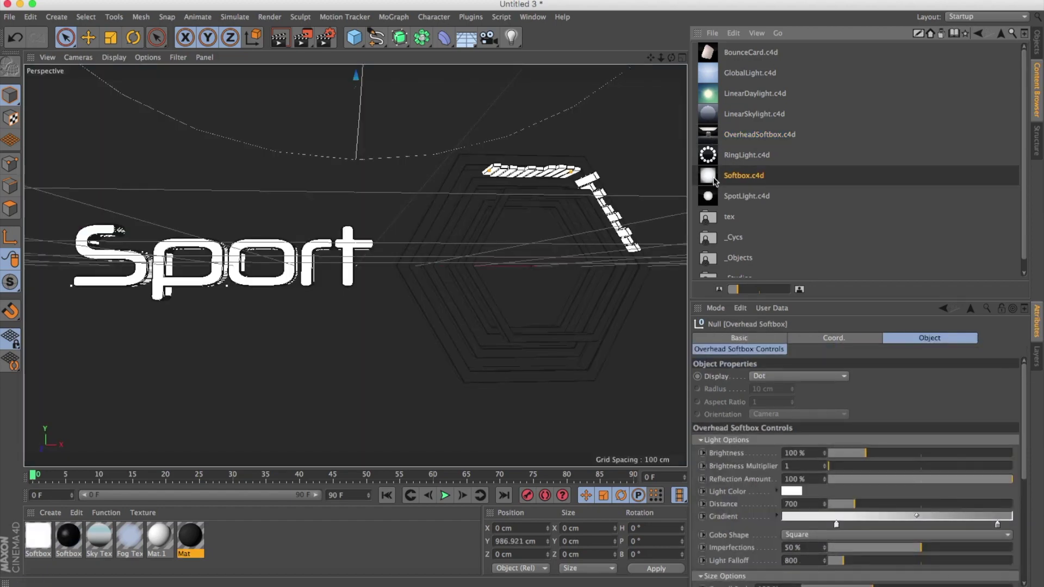
{"action": "left_click", "coordinate": [1036, 43]}
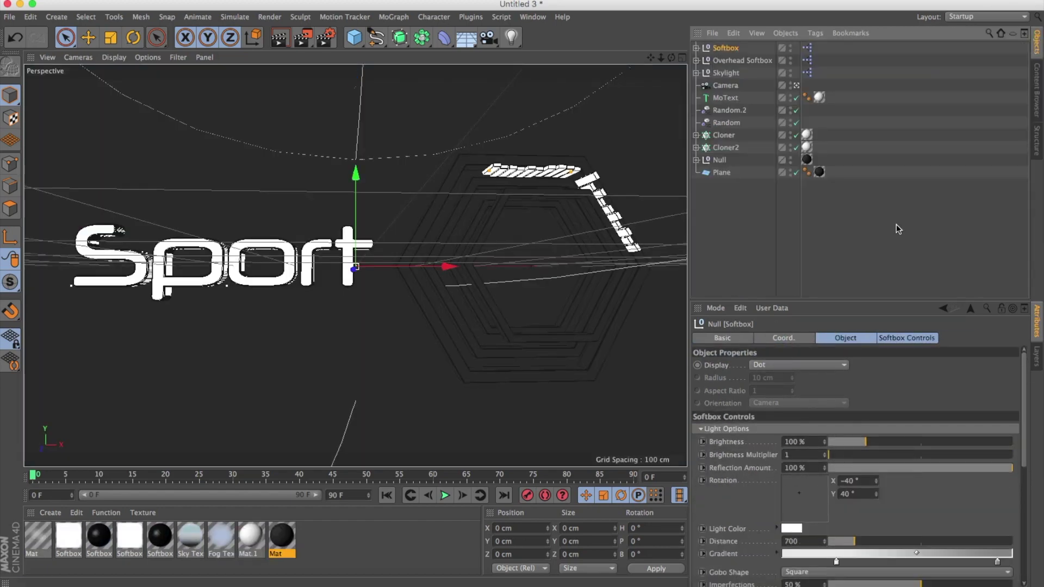
{"action": "left_click_drag", "start_coordinate": [1020, 420], "coordinate": [1022, 509]}
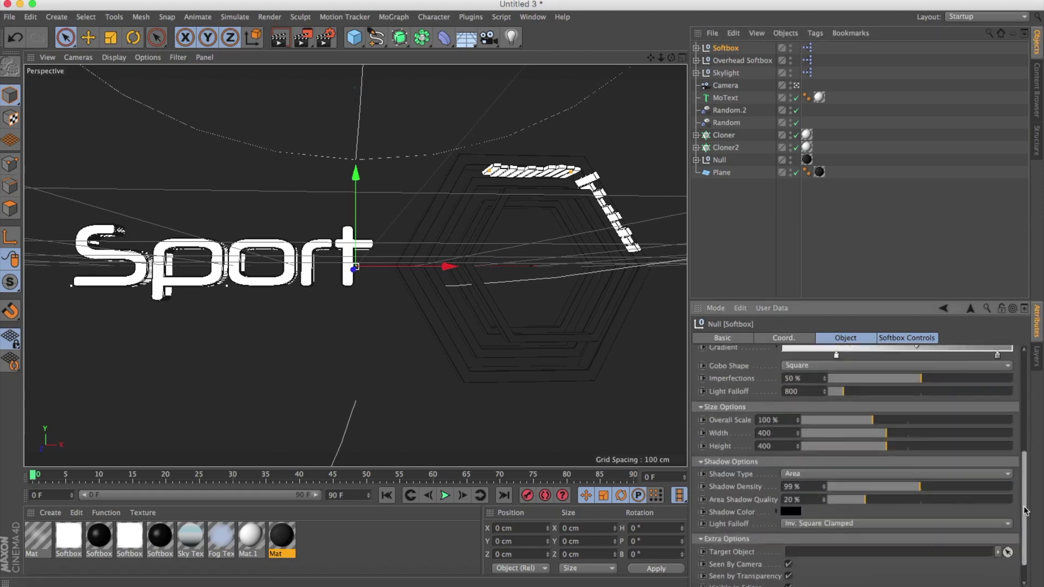
Set Shadow Type to None on both the Softbox and Overhead Softbox lights
{"action": "left_click", "coordinate": [935, 475]}
{"action": "left_click", "coordinate": [870, 492]}
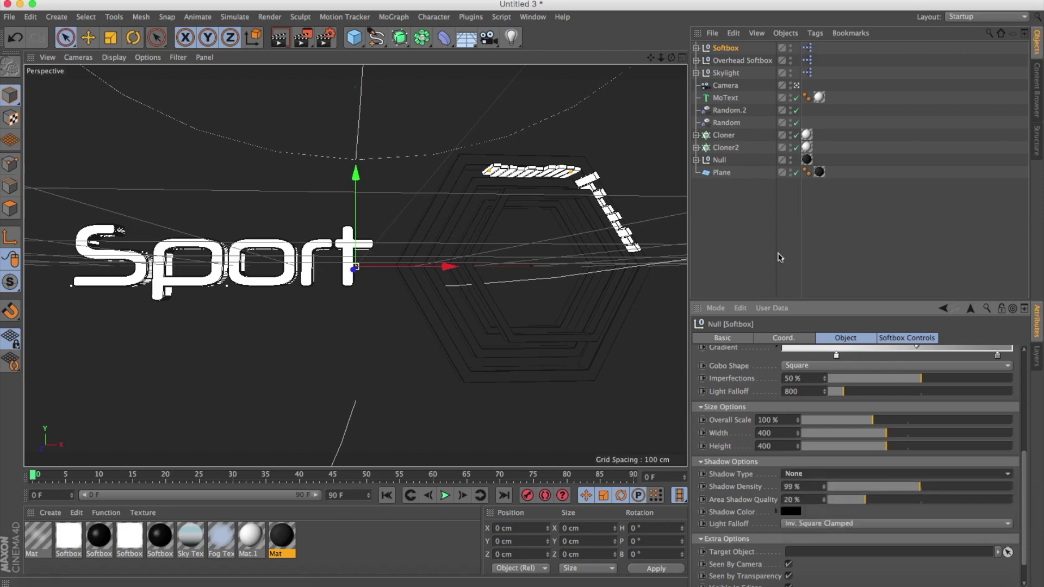
{"action": "left_click", "coordinate": [745, 61]}
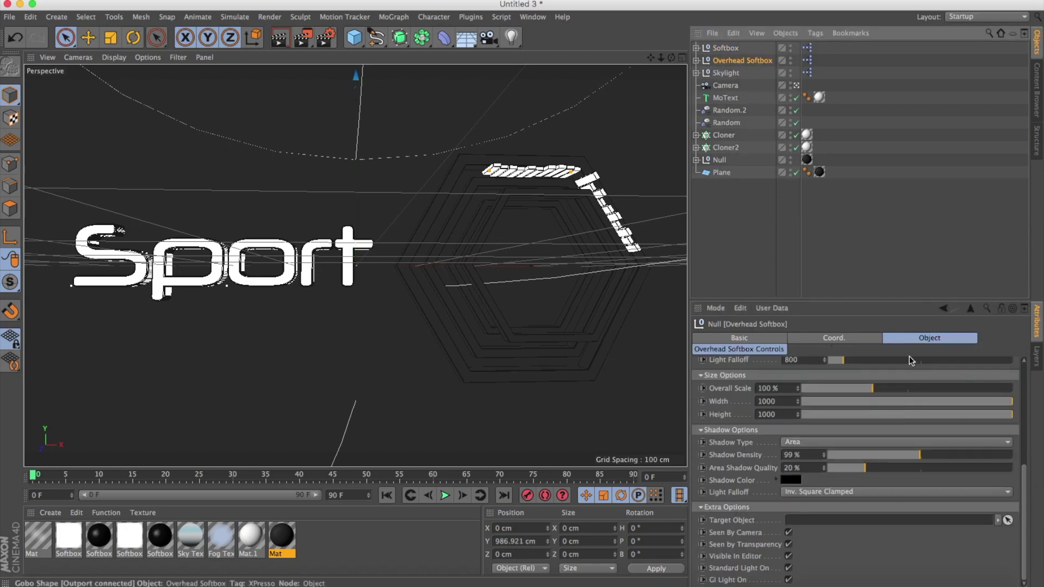
{"action": "left_click", "coordinate": [964, 442]}
{"action": "left_click", "coordinate": [941, 454]}
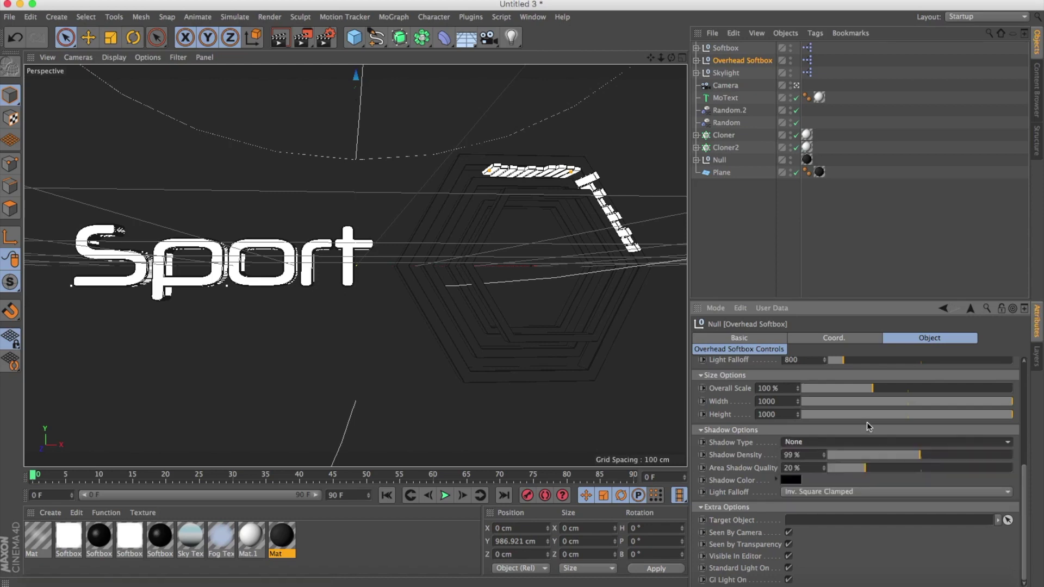
Leave the scene camera view, zoom out, and select the Skylight
{"action": "left_click", "coordinate": [796, 86]}
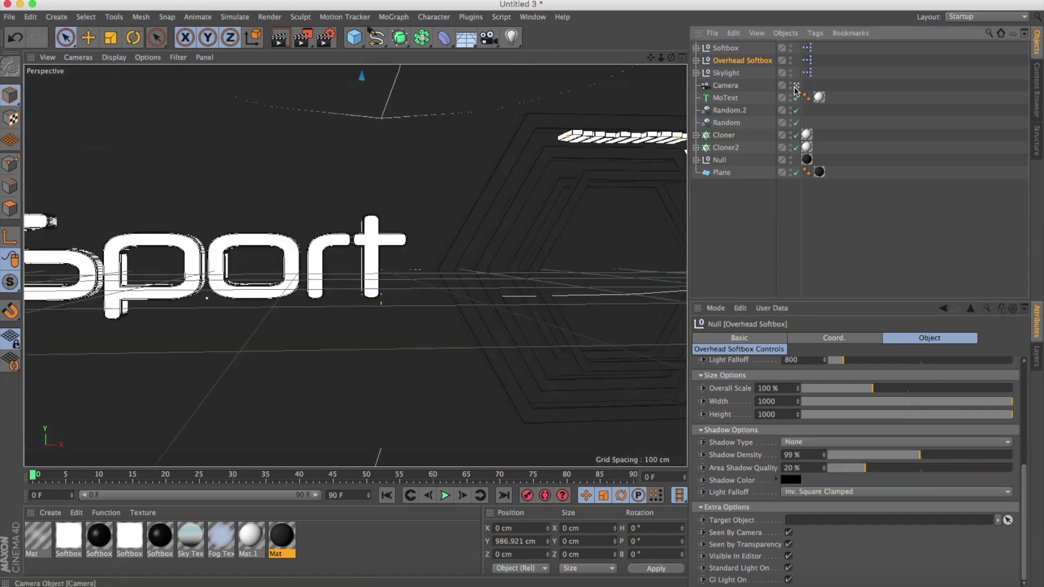
{"action": "scroll", "coordinate": [357, 329], "scroll_direction": "down", "scroll_amount": 5}
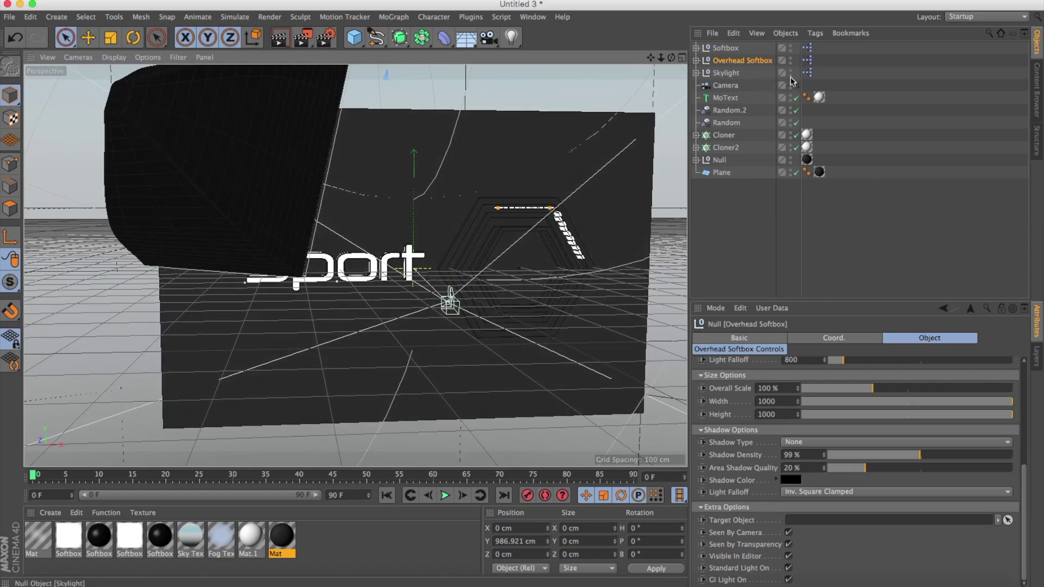
{"action": "left_click", "coordinate": [734, 78]}
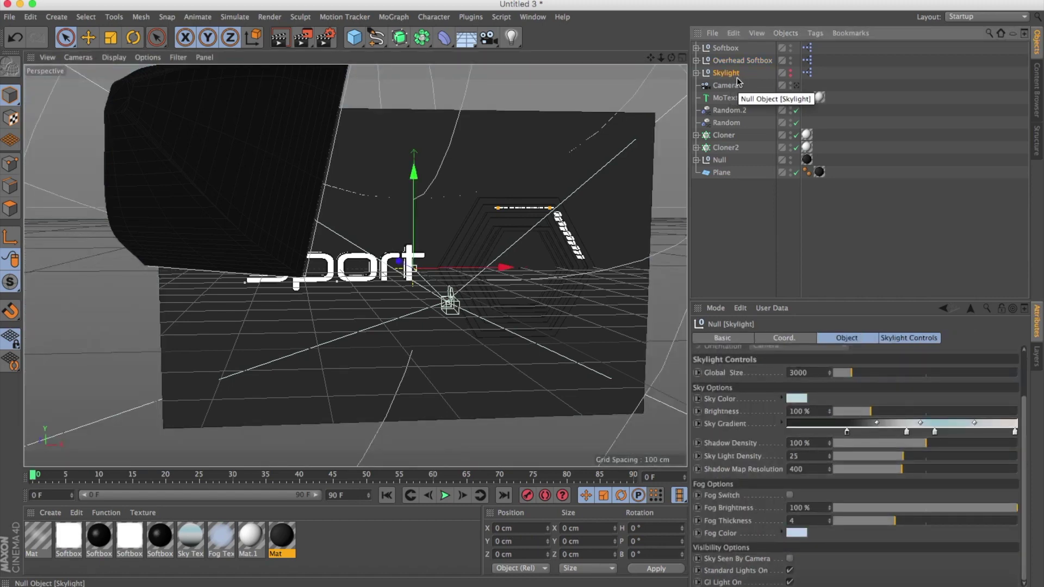
Hide the Skylight in the editor and orbit to view the backdrop sideways
{"action": "left_click", "coordinate": [791, 76]}
{"action": "mouse_move", "coordinate": [356, 239]}
{"action": "left_mouse_down", "text": "alt"}
{"action": "mouse_move", "coordinate": [470, 244]}
{"action": "mouse_move", "coordinate": [459, 218]}
{"action": "mouse_move", "coordinate": [481, 249]}
{"action": "left_mouse_up", "text": "alt"}
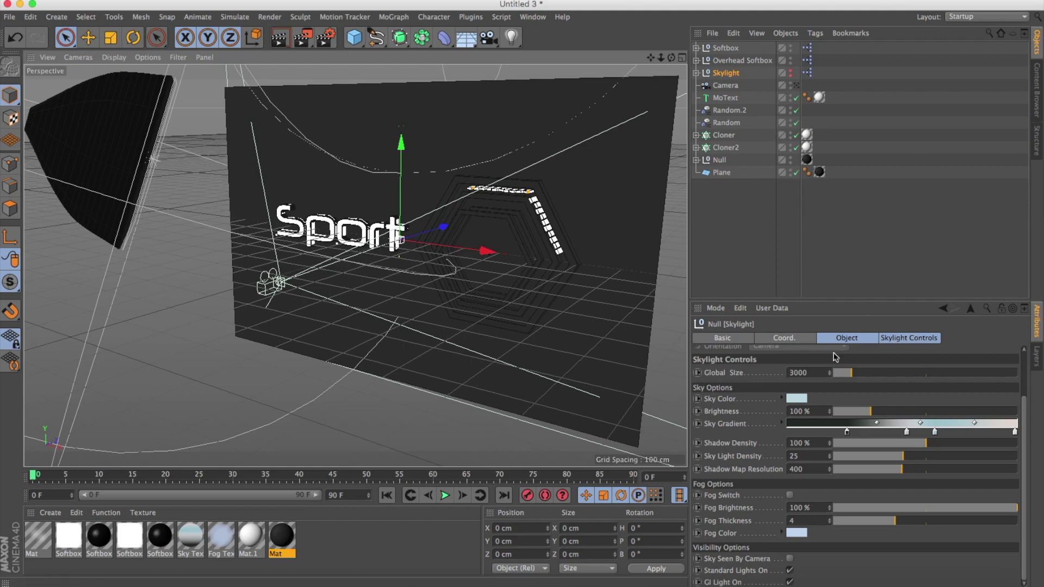
{"action": "mouse_move", "coordinate": [408, 295]}
{"action": "left_mouse_down", "text": "alt"}
{"action": "mouse_move", "coordinate": [419, 284]}
{"action": "mouse_move", "coordinate": [379, 299]}
{"action": "mouse_move", "coordinate": [388, 296]}
{"action": "left_mouse_up", "text": "alt"}
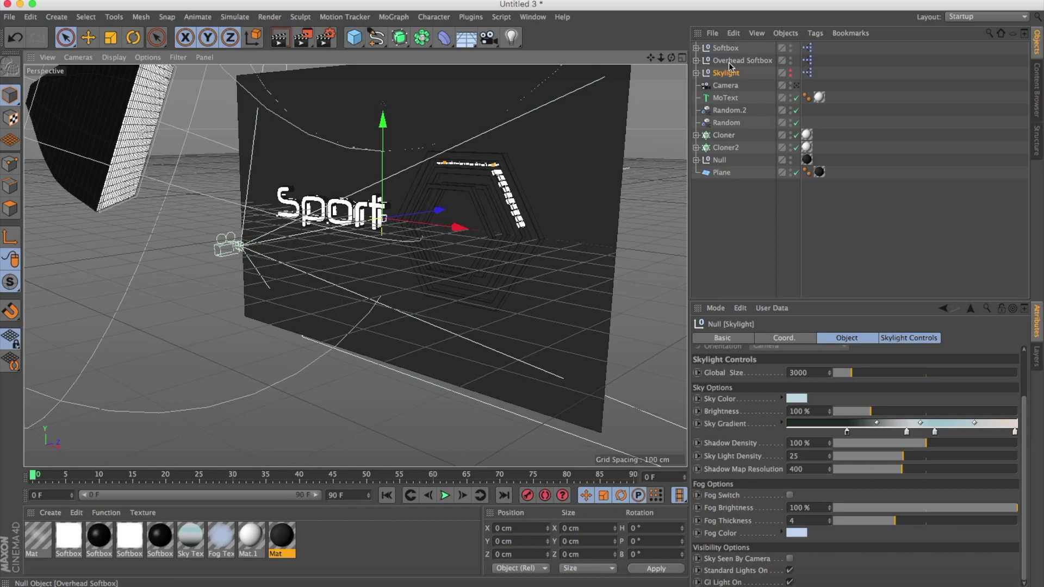
Rotate the Softbox to X 2.4°, Y -74.4° and scale it up to 208%
{"action": "left_click", "coordinate": [726, 48]}
{"action": "left_click_drag", "start_coordinate": [804, 451], "coordinate": [808, 453]}
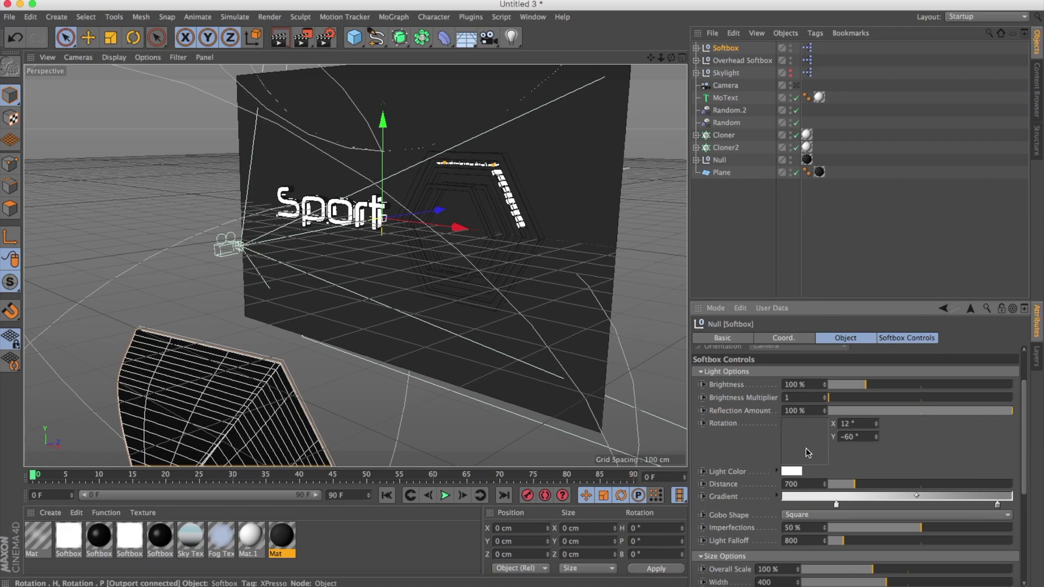
{"action": "left_click_drag", "start_coordinate": [806, 449], "coordinate": [805, 449]}
{"action": "left_click_drag", "start_coordinate": [873, 569], "coordinate": [949, 569]}
{"action": "mouse_move", "coordinate": [489, 348]}
{"action": "left_mouse_down", "text": "alt"}
{"action": "mouse_move", "coordinate": [408, 347]}
{"action": "mouse_move", "coordinate": [427, 291]}
{"action": "left_mouse_up", "text": "alt"}
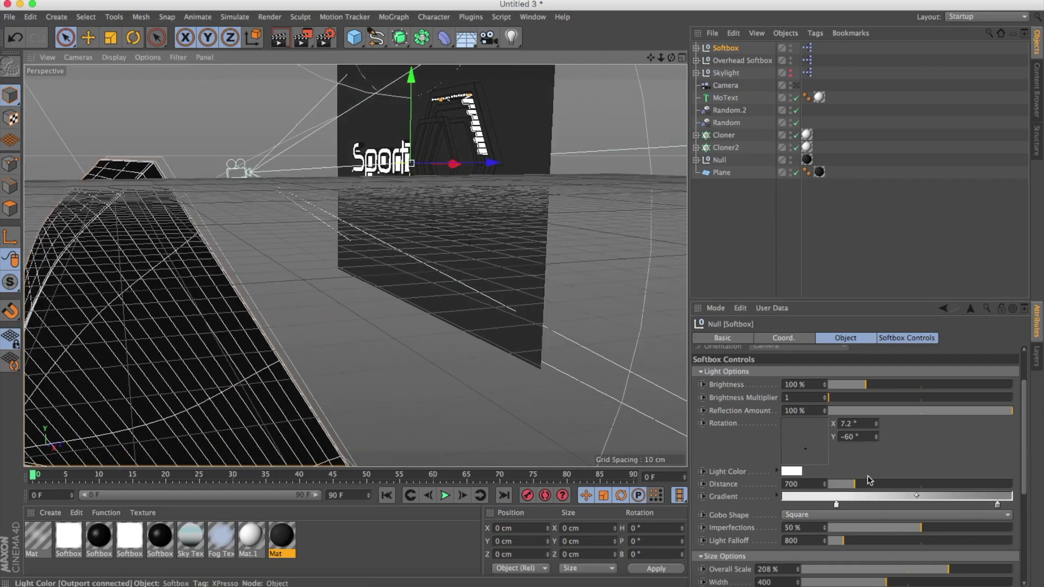
{"action": "left_click_drag", "start_coordinate": [805, 451], "coordinate": [806, 452]}
{"action": "left_click_drag", "start_coordinate": [564, 289], "coordinate": [353, 263], "text": "alt"}
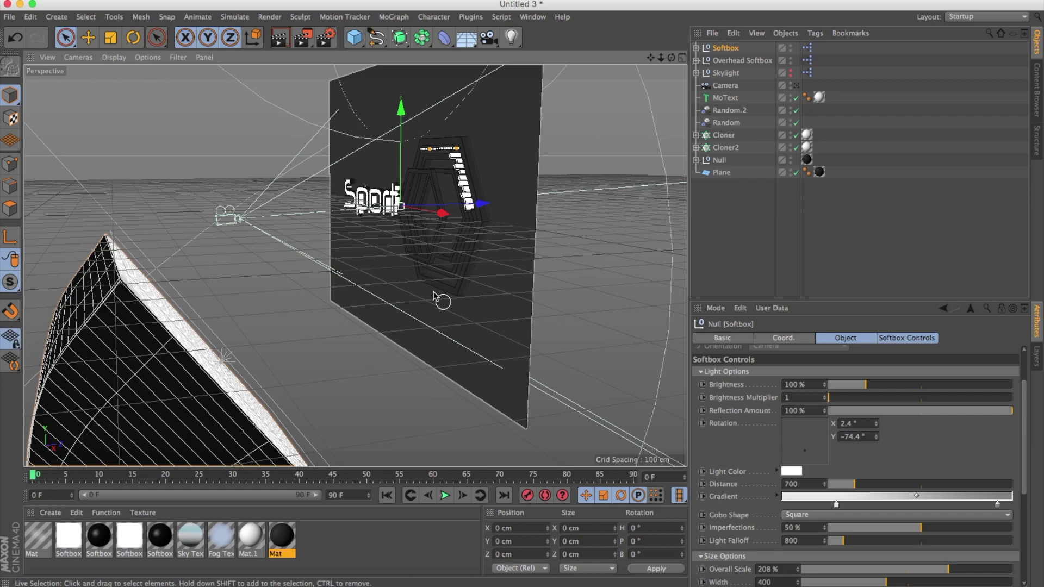
{"action": "left_click", "coordinate": [742, 61]}
{"action": "mouse_move", "coordinate": [435, 256]}
{"action": "left_mouse_down", "text": "alt"}
{"action": "mouse_move", "coordinate": [392, 261]}
{"action": "mouse_move", "coordinate": [475, 227]}
{"action": "mouse_move", "coordinate": [418, 305]}
{"action": "left_mouse_up", "text": "alt"}
{"action": "scroll", "coordinate": [455, 233], "scroll_direction": "down", "scroll_amount": 5}
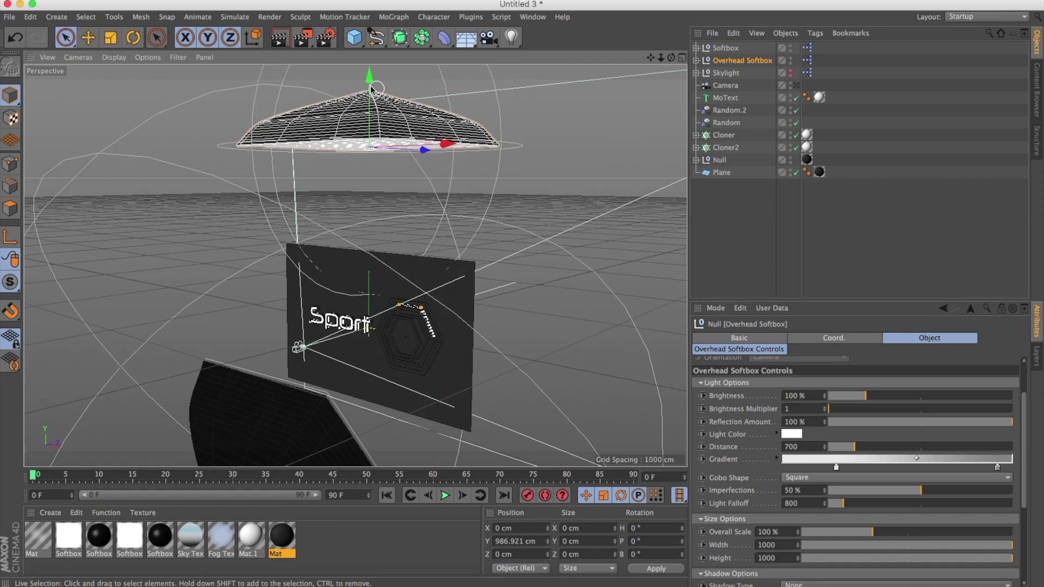
Lower the Overhead Softbox, shift it right, and tilt it to about B 45°
{"action": "left_click_drag", "start_coordinate": [371, 88], "coordinate": [477, 260]}
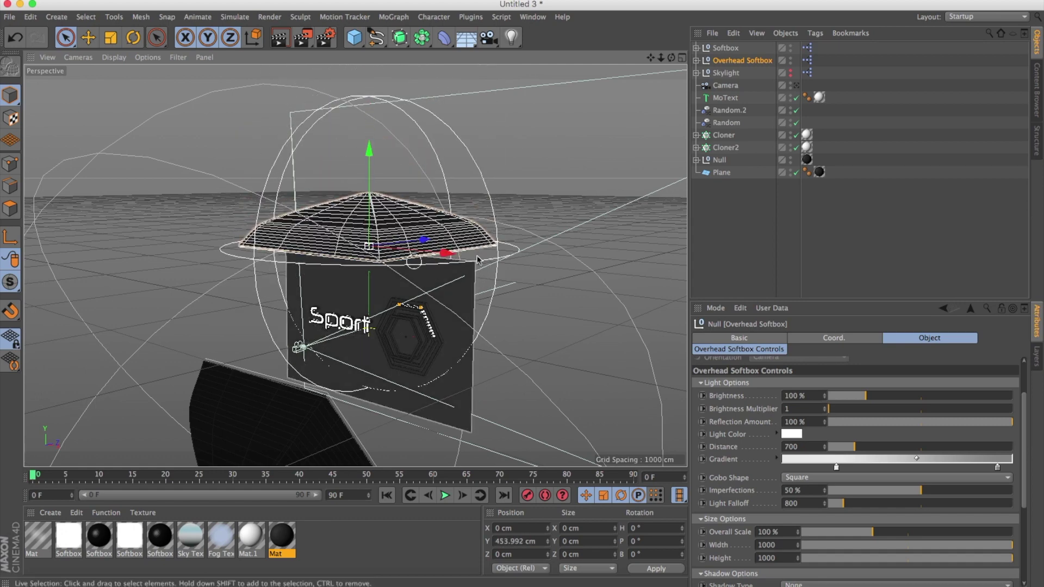
{"action": "mouse_move", "coordinate": [477, 259]}
{"action": "left_mouse_down"}
{"action": "mouse_move", "coordinate": [549, 312]}
{"action": "mouse_move", "coordinate": [540, 249]}
{"action": "mouse_move", "coordinate": [484, 249]}
{"action": "left_mouse_up"}
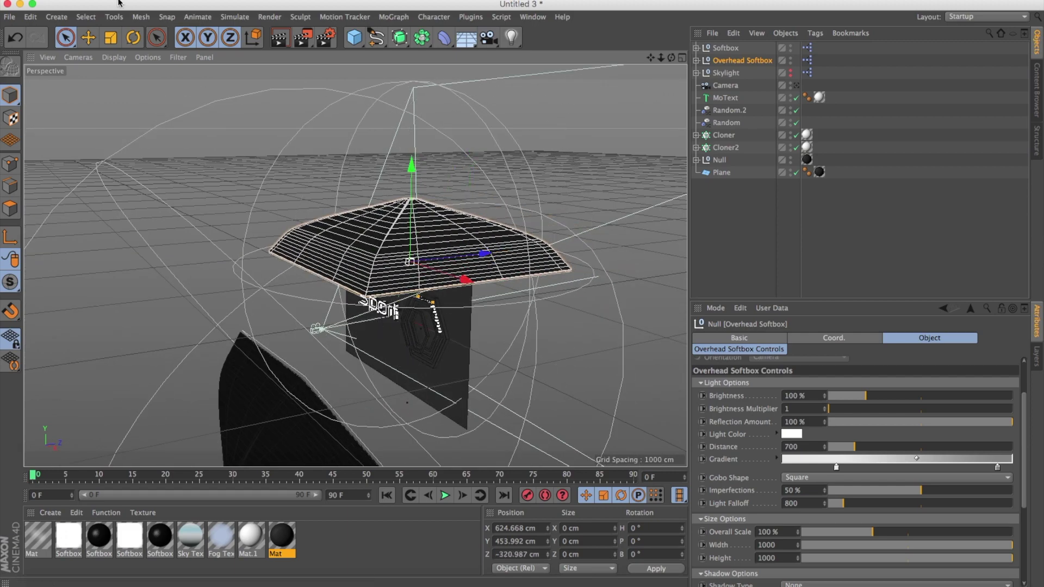
{"action": "key", "text": "r"}
{"action": "mouse_move", "coordinate": [438, 234]}
{"action": "left_mouse_down"}
{"action": "mouse_move", "coordinate": [457, 283]}
{"action": "mouse_move", "coordinate": [541, 284]}
{"action": "mouse_move", "coordinate": [526, 206]}
{"action": "left_mouse_up"}
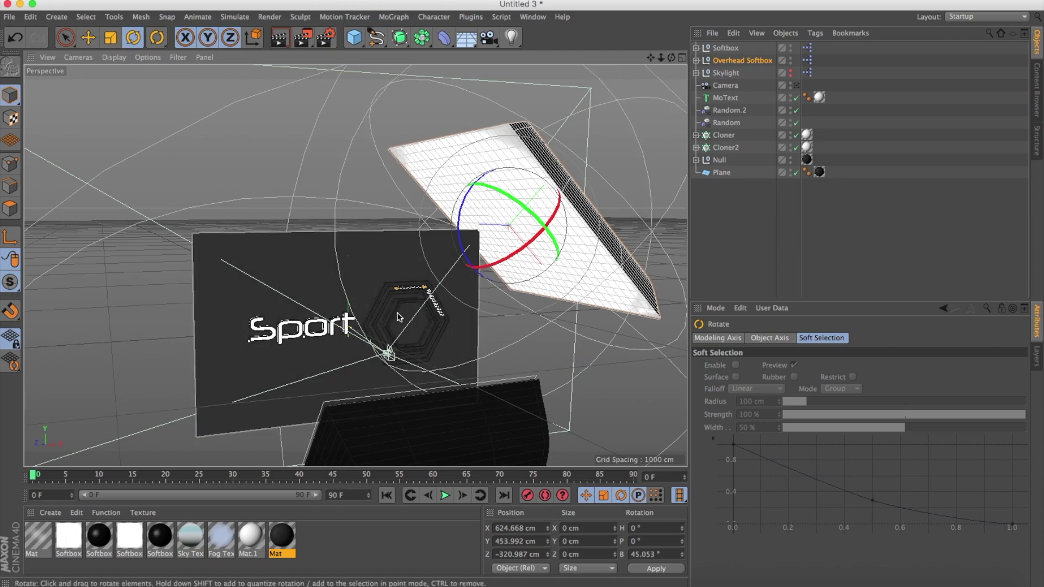
Orbit around the Sport board, then look through the scene camera again
{"action": "middle_click_drag", "start_coordinate": [427, 262], "coordinate": [488, 257], "text": "alt"}
{"action": "mouse_move", "coordinate": [489, 257]}
{"action": "left_mouse_down", "text": "alt"}
{"action": "mouse_move", "coordinate": [492, 286]}
{"action": "mouse_move", "coordinate": [303, 257]}
{"action": "left_mouse_up", "text": "alt"}
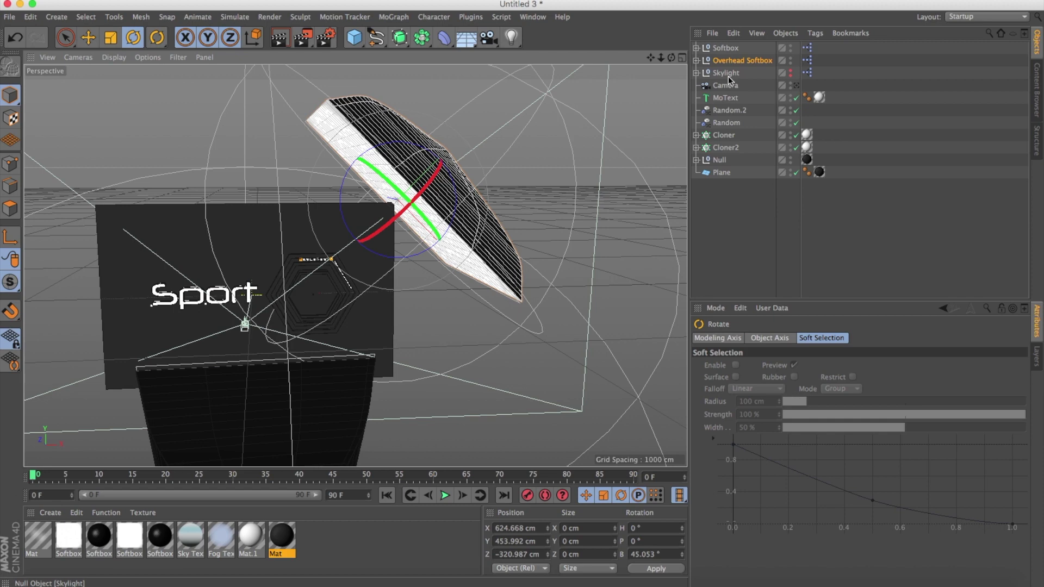
{"action": "left_click", "coordinate": [797, 86]}
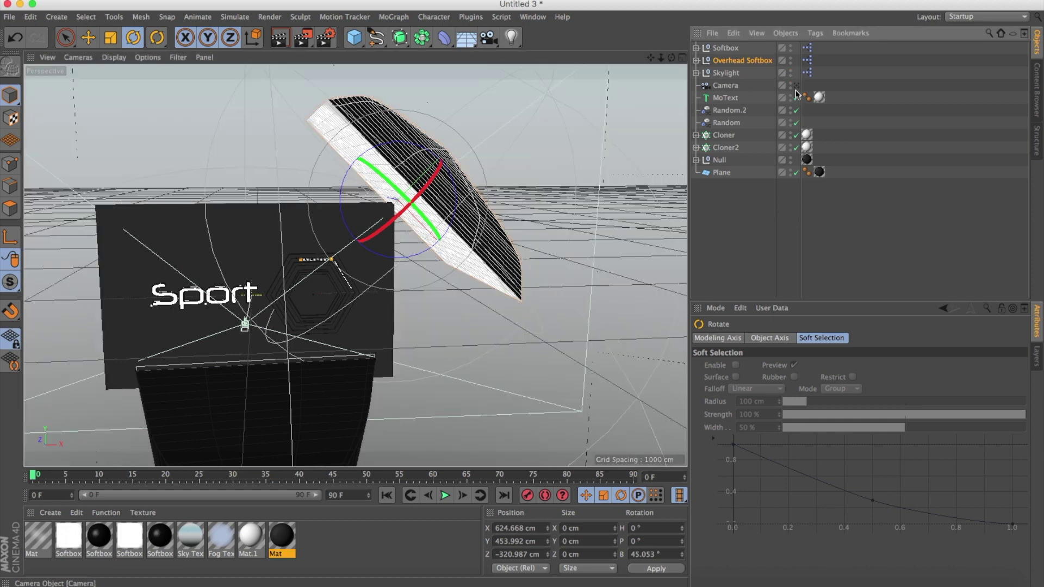
{"action": "left_click", "coordinate": [797, 86]}
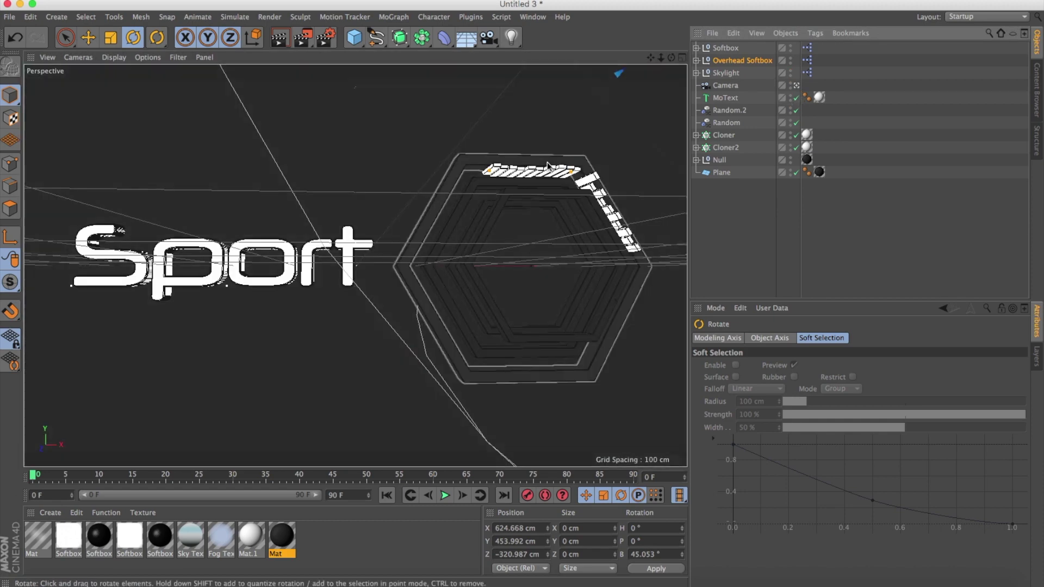
Render the viewport showing Sport and the hexagons lit by the repositioned softboxes
{"action": "left_click", "coordinate": [281, 44]}
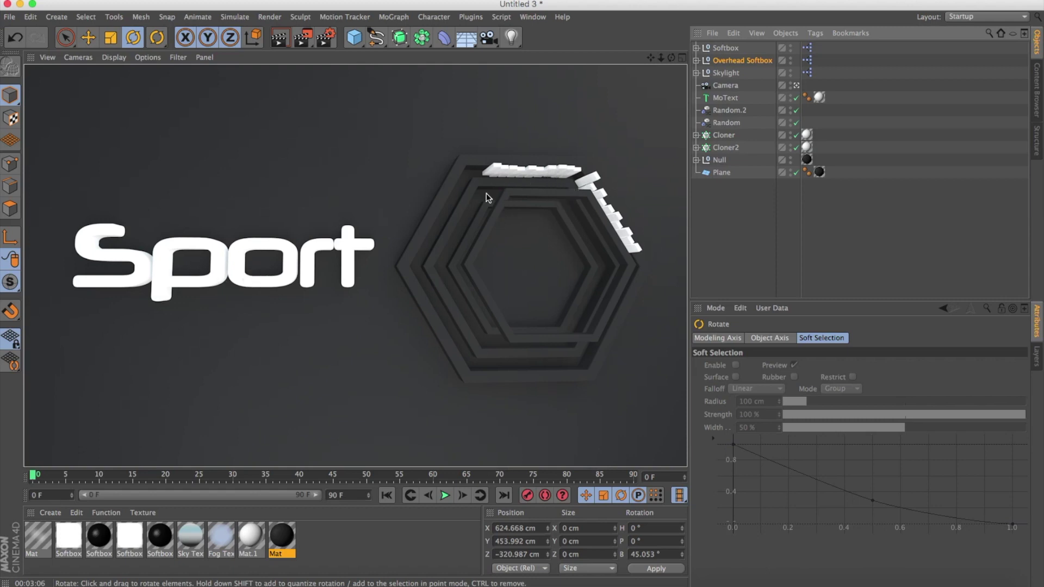
{"action": "left_click", "coordinate": [251, 549]}
Change Mat.1's colour from pure white to light grey RGB 215, 215, 215
{"action": "double_click", "coordinate": [251, 551]}
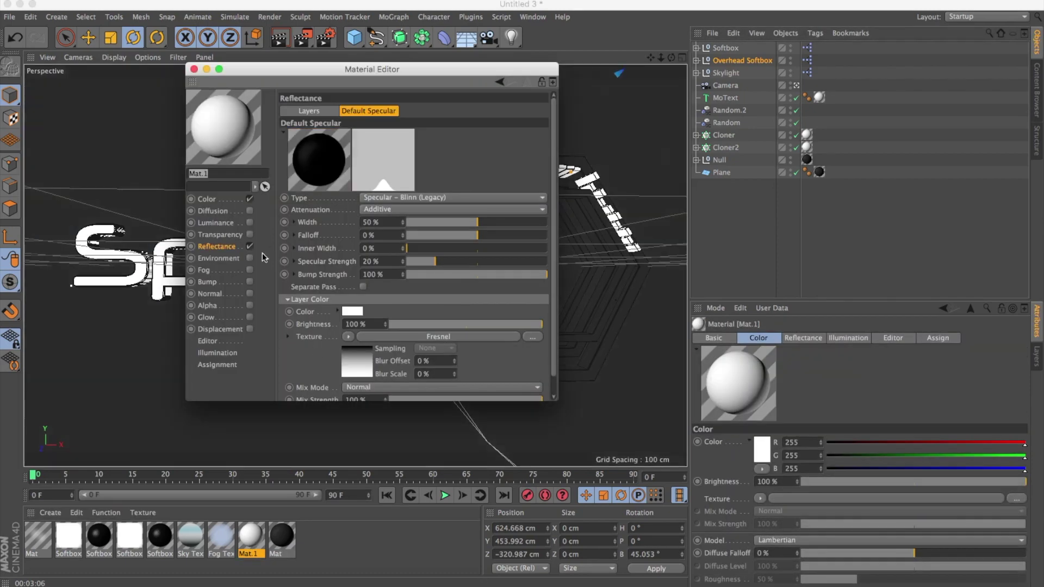
{"action": "left_click", "coordinate": [211, 200]}
{"action": "left_click", "coordinate": [346, 119]}
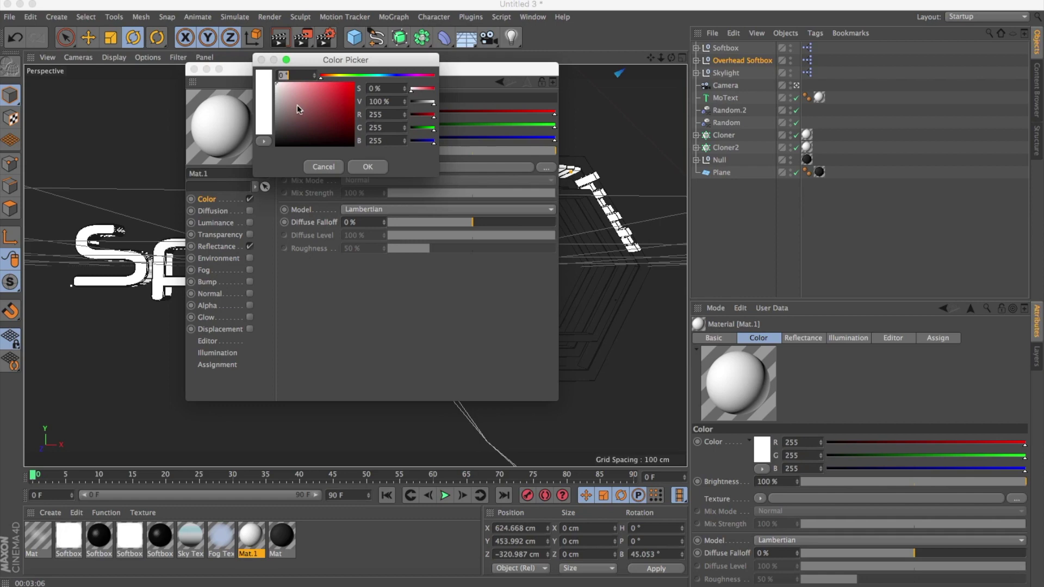
{"action": "left_click_drag", "start_coordinate": [278, 102], "coordinate": [273, 98]}
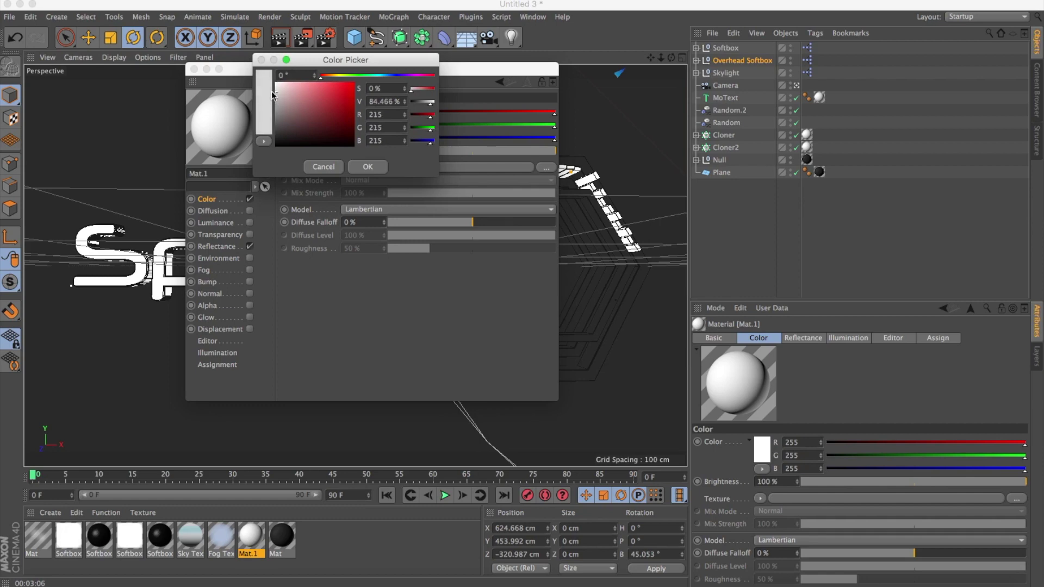
{"action": "left_click", "coordinate": [368, 167]}
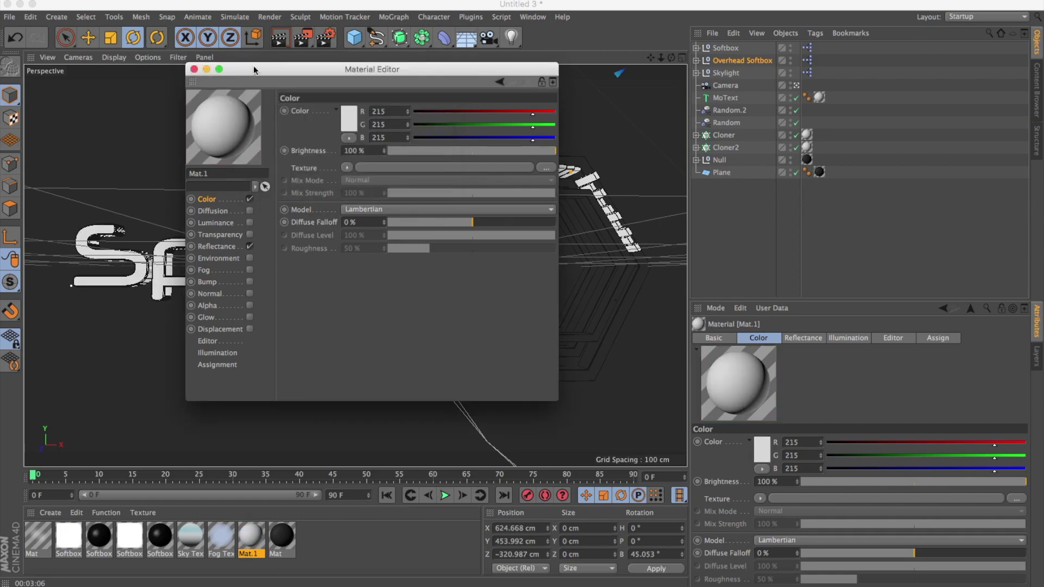
{"action": "left_click_drag", "start_coordinate": [243, 73], "coordinate": [478, 108]}
{"action": "left_click", "coordinate": [429, 104]}
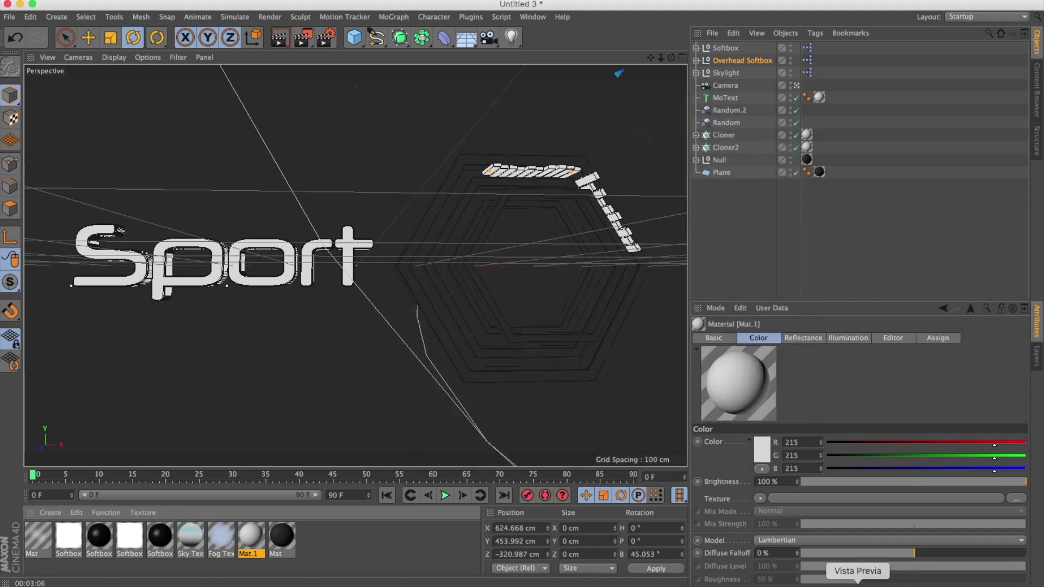
{"action": "left_click", "coordinate": [864, 577]}
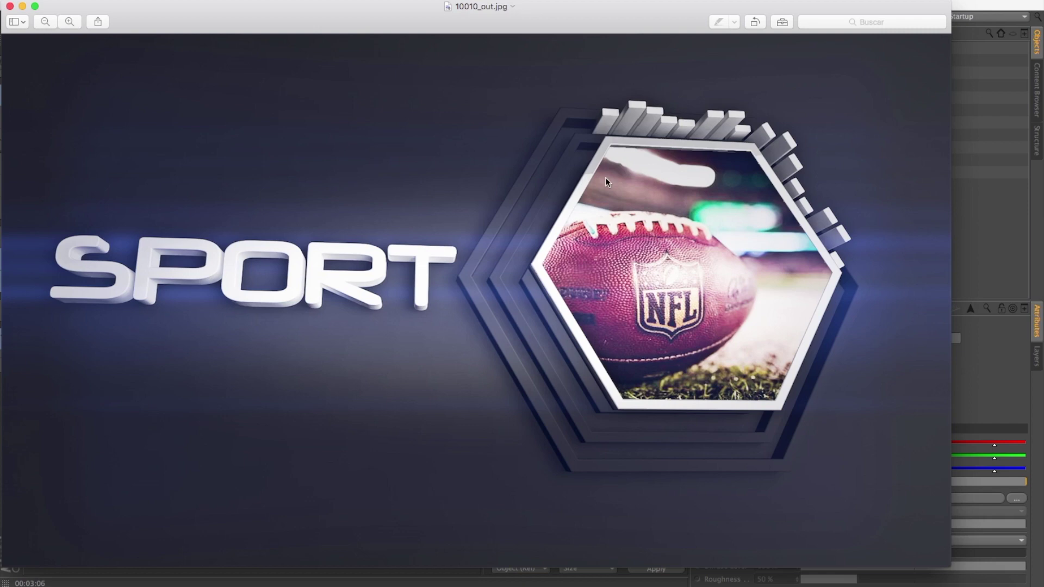
Minimize the 10010_out.jpg reference render in Preview to bring Cinema 4D back
{"action": "left_click", "coordinate": [24, 8]}
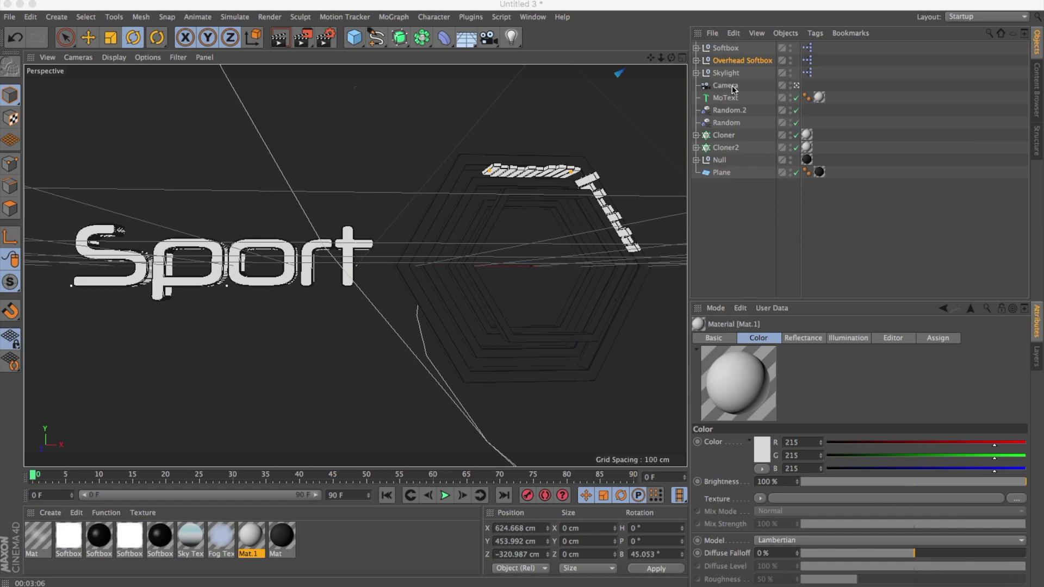
Leave the camera view and orbit to frame the softbox and the Sport backdrop
{"action": "left_click", "coordinate": [796, 86]}
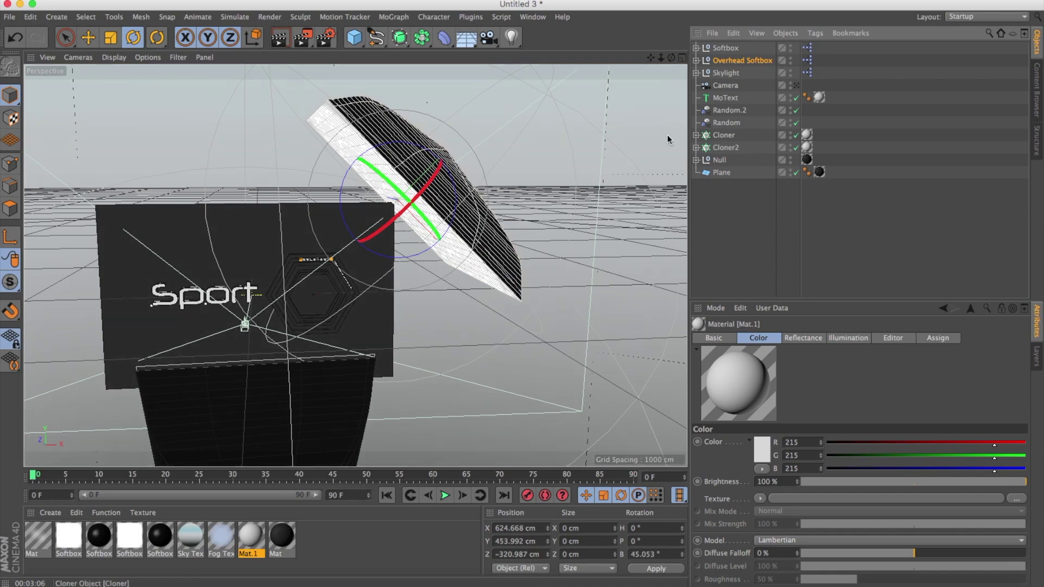
{"action": "mouse_move", "coordinate": [434, 309]}
{"action": "left_mouse_down", "text": "alt"}
{"action": "mouse_move", "coordinate": [330, 321]}
{"action": "mouse_move", "coordinate": [263, 300]}
{"action": "mouse_move", "coordinate": [347, 291]}
{"action": "mouse_move", "coordinate": [461, 323]}
{"action": "mouse_move", "coordinate": [449, 321]}
{"action": "mouse_move", "coordinate": [465, 303]}
{"action": "left_mouse_up", "text": "alt"}
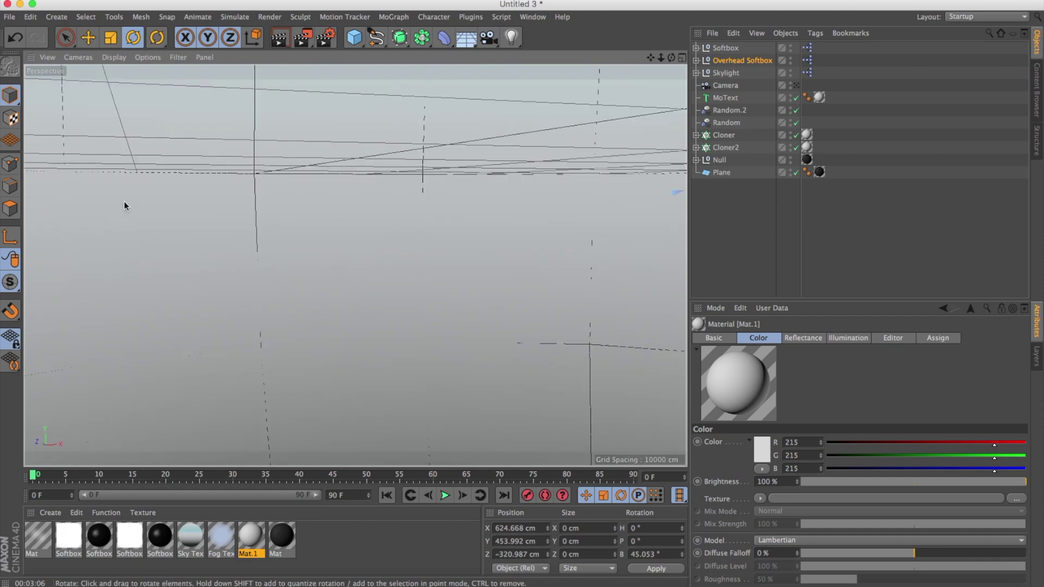
{"action": "key", "text": "o"}
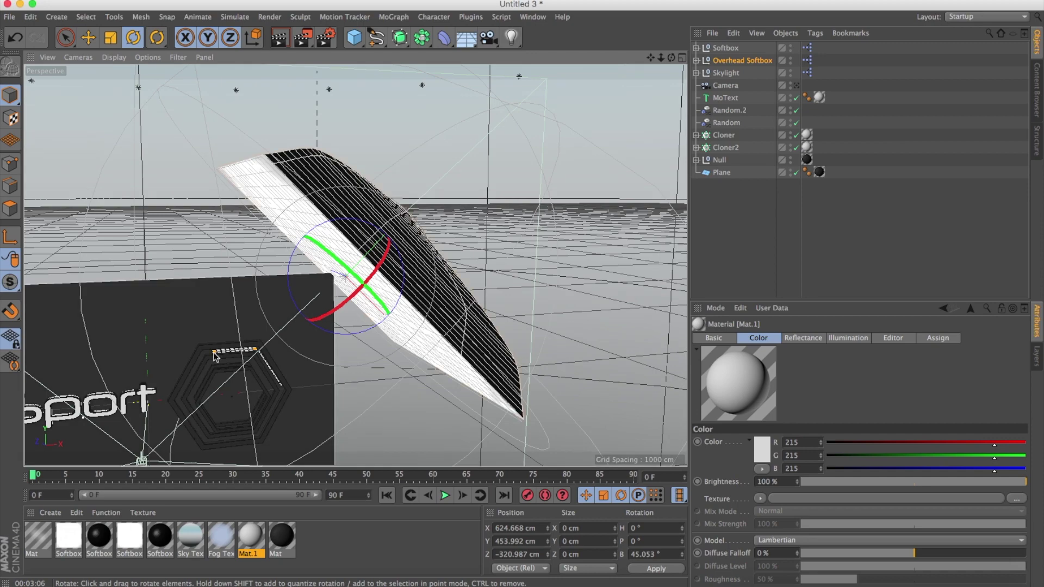
{"action": "left_click_drag", "start_coordinate": [214, 356], "coordinate": [202, 354], "text": "alt"}
{"action": "mouse_move", "coordinate": [251, 321]}
{"action": "left_mouse_down", "text": "alt"}
{"action": "mouse_move", "coordinate": [289, 330]}
{"action": "mouse_move", "coordinate": [413, 299]}
{"action": "left_mouse_up", "text": "alt"}
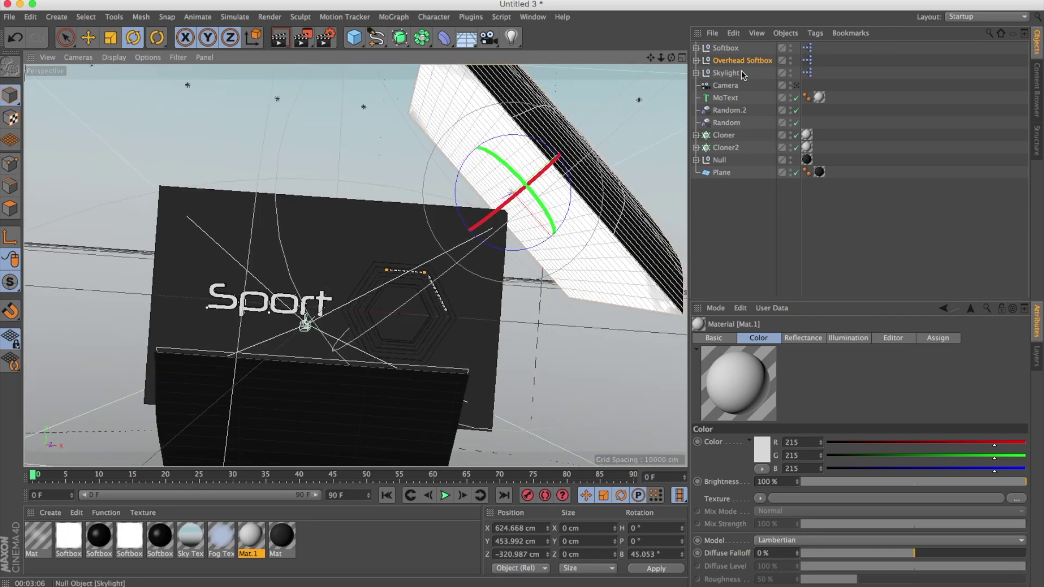
Hide the Skylight in the editor and select the hexagon extrusions with the backing plane
{"action": "left_click", "coordinate": [794, 75]}
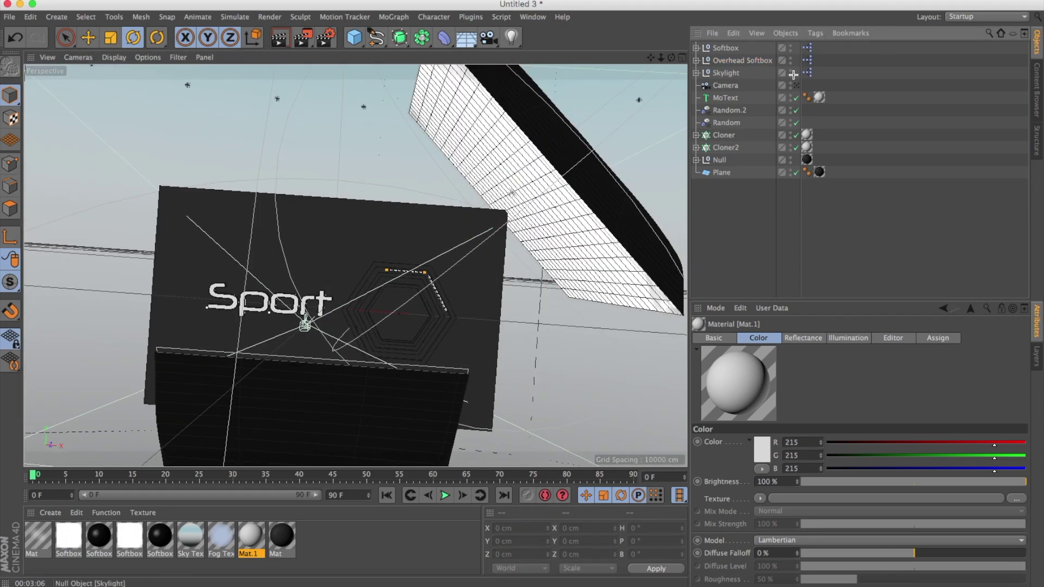
{"action": "left_click", "coordinate": [791, 73]}
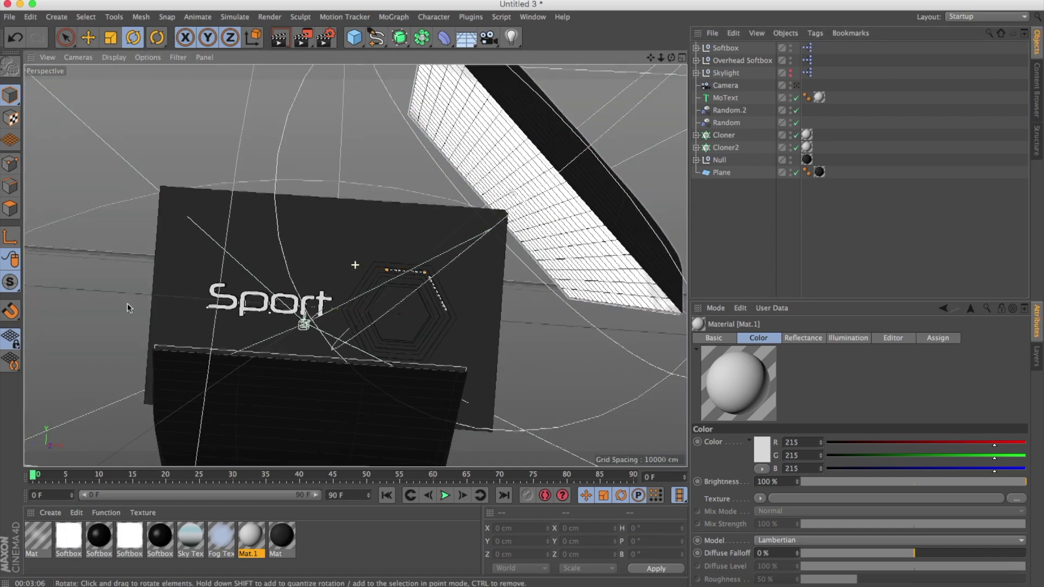
{"action": "left_click_drag", "start_coordinate": [356, 263], "coordinate": [186, 303], "text": "alt"}
{"action": "left_click", "coordinate": [65, 37]}
{"action": "mouse_move", "coordinate": [469, 232]}
{"action": "left_mouse_down", "text": "alt"}
{"action": "mouse_move", "coordinate": [329, 325]}
{"action": "mouse_move", "coordinate": [327, 345]}
{"action": "mouse_move", "coordinate": [354, 338]}
{"action": "left_mouse_up", "text": "alt"}
{"action": "left_click", "coordinate": [372, 228]}
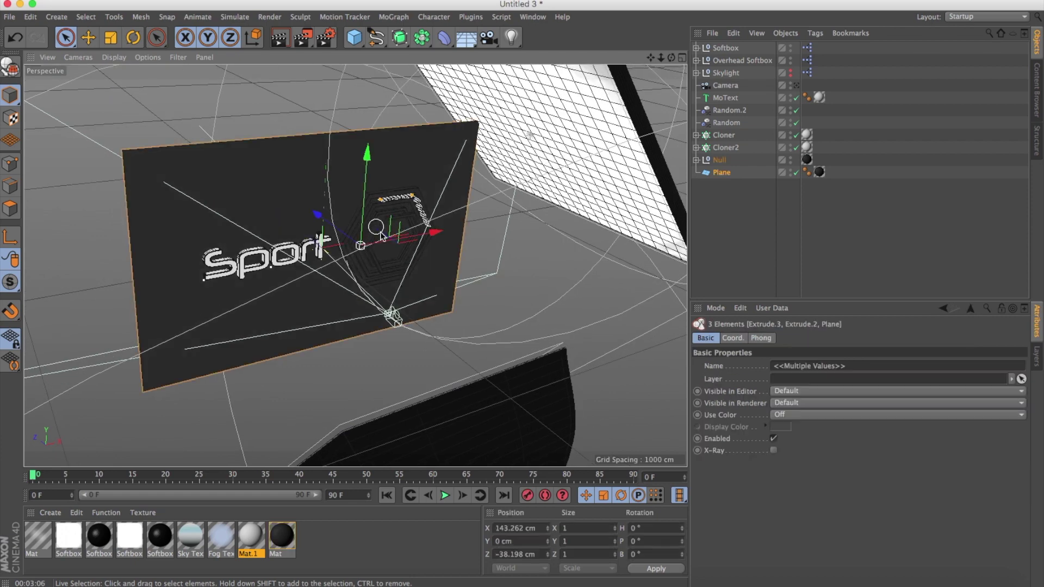
Duplicate Extrude.3 as Extrude.4 at Z -86.977 cm, disable it, and enter Point mode
{"action": "mouse_move", "coordinate": [388, 243]}
{"action": "right_mouse_down", "text": "alt"}
{"action": "mouse_move", "coordinate": [554, 219]}
{"action": "mouse_move", "coordinate": [595, 223]}
{"action": "mouse_move", "coordinate": [587, 233]}
{"action": "right_mouse_up", "text": "alt"}
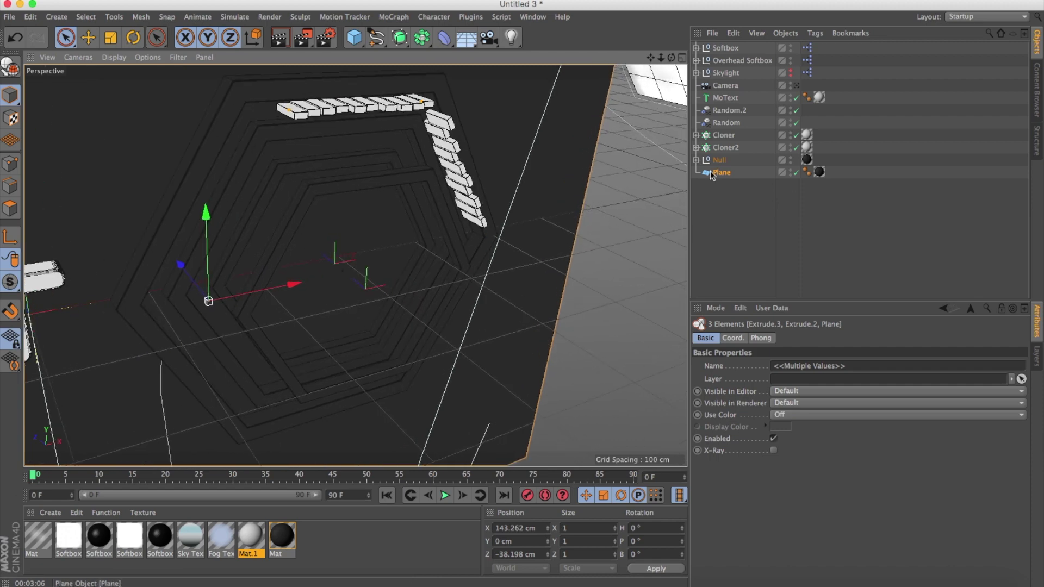
{"action": "left_click", "coordinate": [696, 160]}
{"action": "left_click", "coordinate": [743, 172]}
{"action": "mouse_move", "coordinate": [439, 315]}
{"action": "left_mouse_down", "text": "alt"}
{"action": "mouse_move", "coordinate": [450, 263]}
{"action": "mouse_move", "coordinate": [414, 266]}
{"action": "mouse_move", "coordinate": [408, 233]}
{"action": "mouse_move", "coordinate": [443, 233]}
{"action": "left_mouse_up", "text": "alt"}
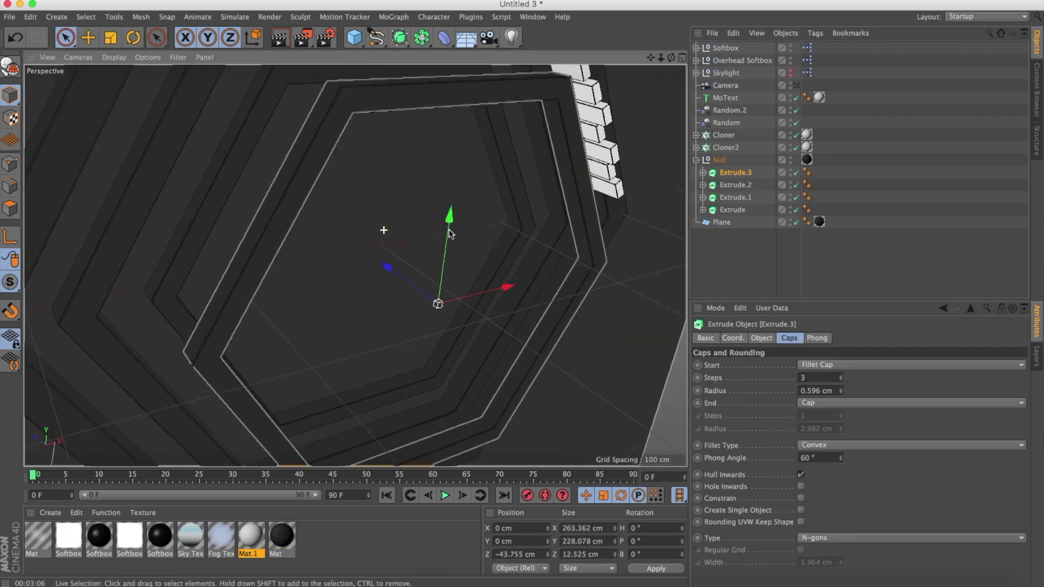
{"action": "left_click_drag", "start_coordinate": [410, 280], "coordinate": [443, 322], "text": "ctrl"}
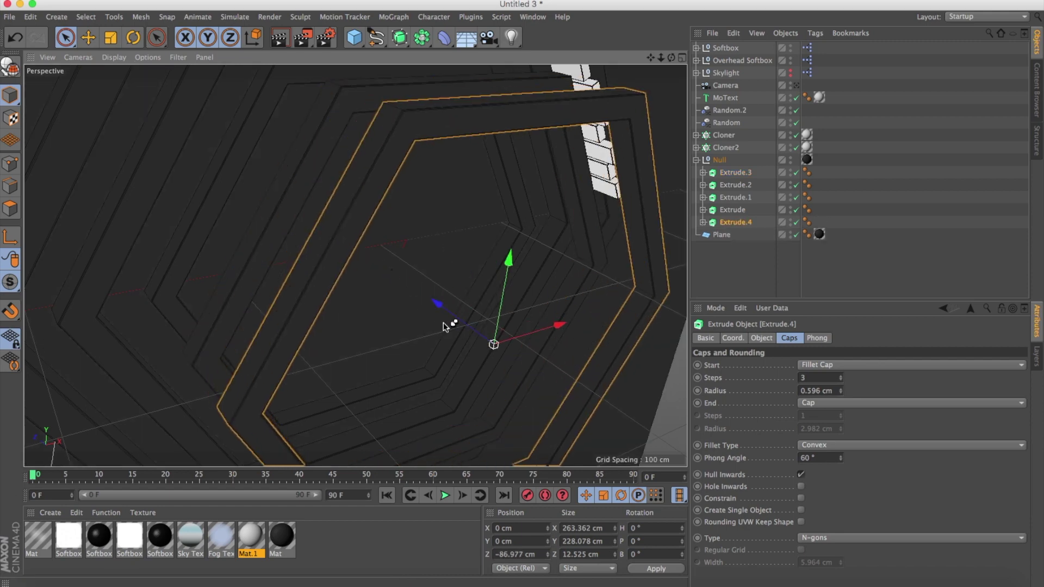
{"action": "left_click", "coordinate": [795, 223]}
{"action": "mouse_move", "coordinate": [536, 240]}
{"action": "left_mouse_down", "text": "alt"}
{"action": "mouse_move", "coordinate": [515, 197]}
{"action": "mouse_move", "coordinate": [508, 230]}
{"action": "left_mouse_up", "text": "alt"}
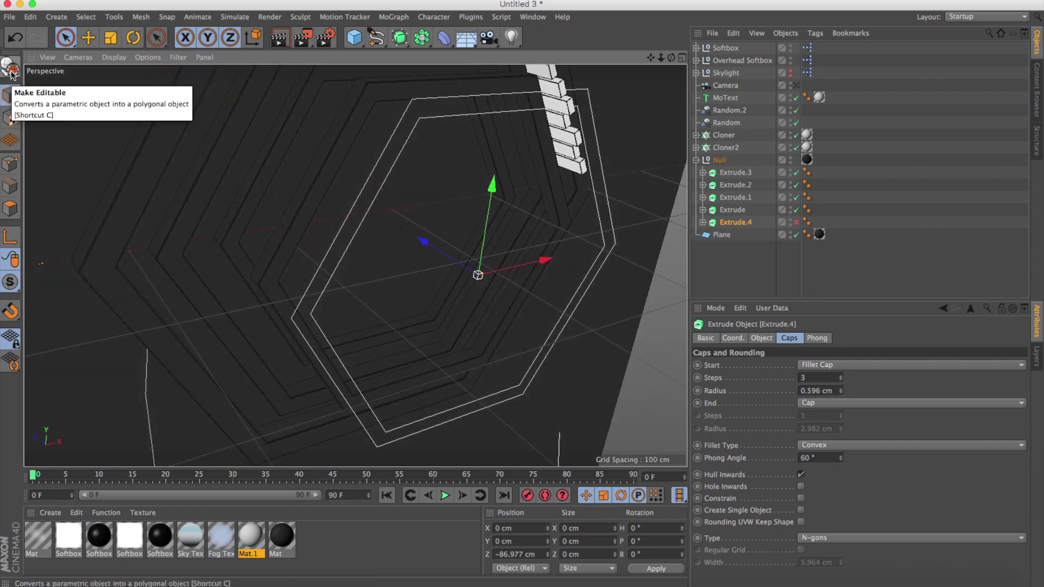
{"action": "left_click", "coordinate": [7, 160]}
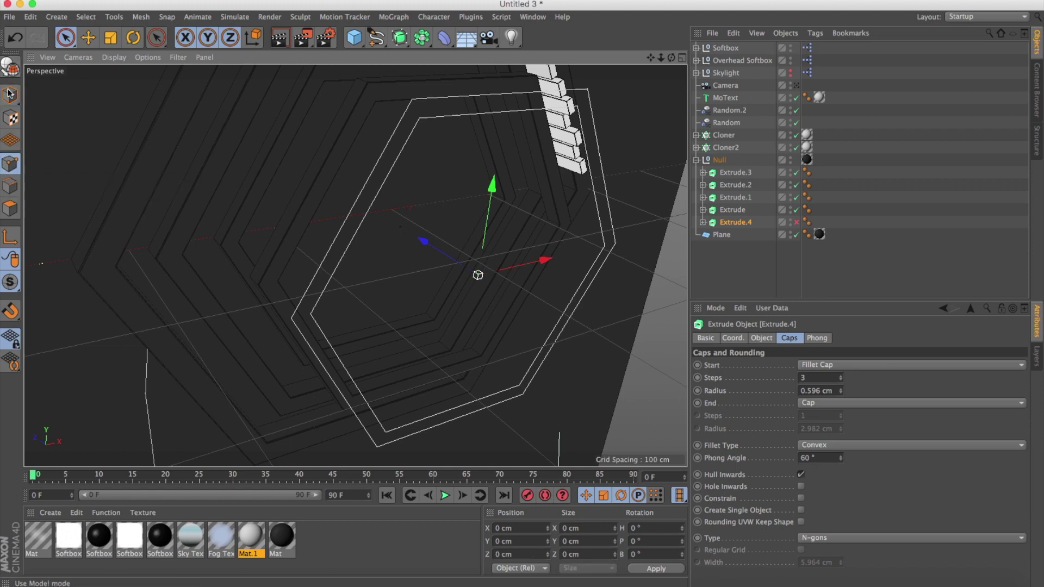
Delete the outer hexagon points from Extrude.4's objeto spline, then return to Model mode
{"action": "left_click", "coordinate": [703, 222]}
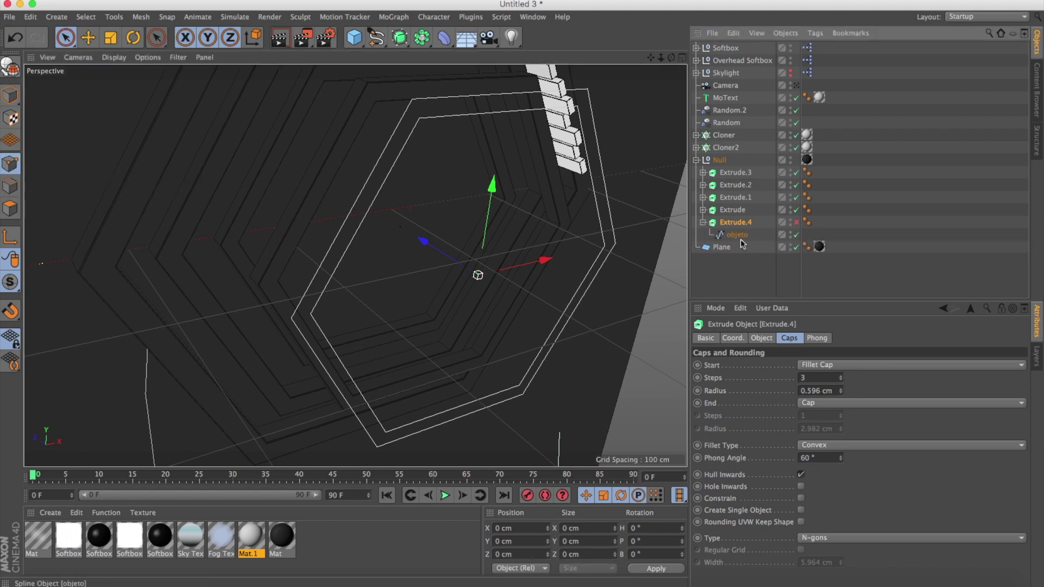
{"action": "left_click", "coordinate": [740, 237]}
{"action": "left_click_drag", "start_coordinate": [566, 250], "coordinate": [512, 248], "text": "alt"}
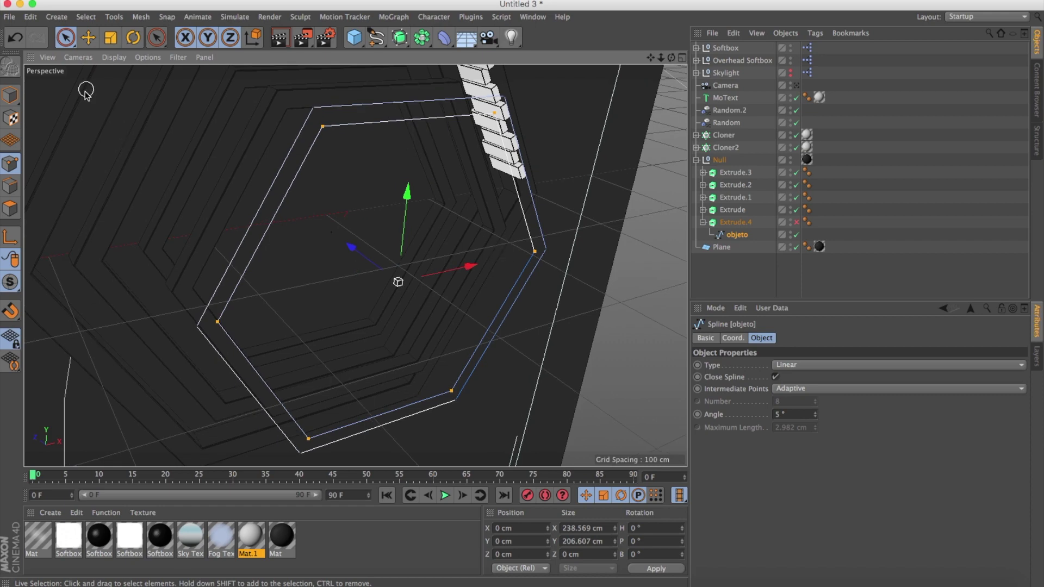
{"action": "left_click", "coordinate": [66, 36]}
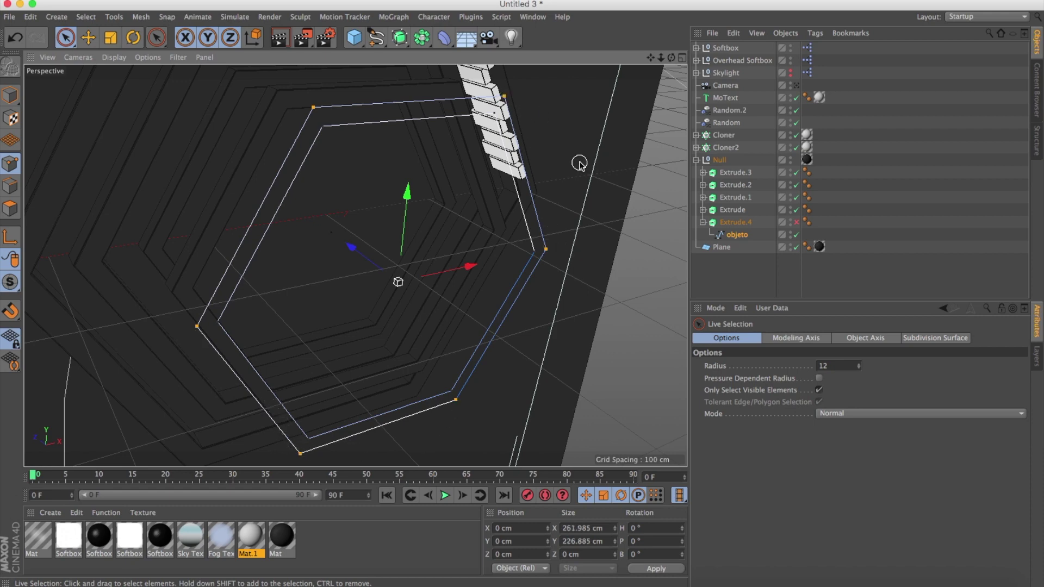
{"action": "key", "text": "Delete"}
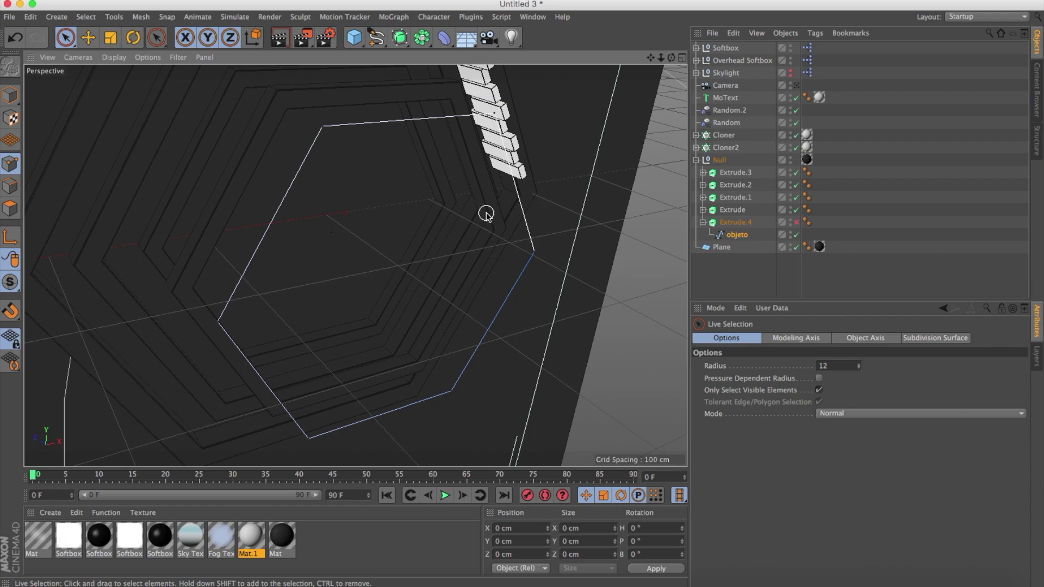
{"action": "left_click_drag", "start_coordinate": [485, 213], "coordinate": [398, 292], "text": "alt"}
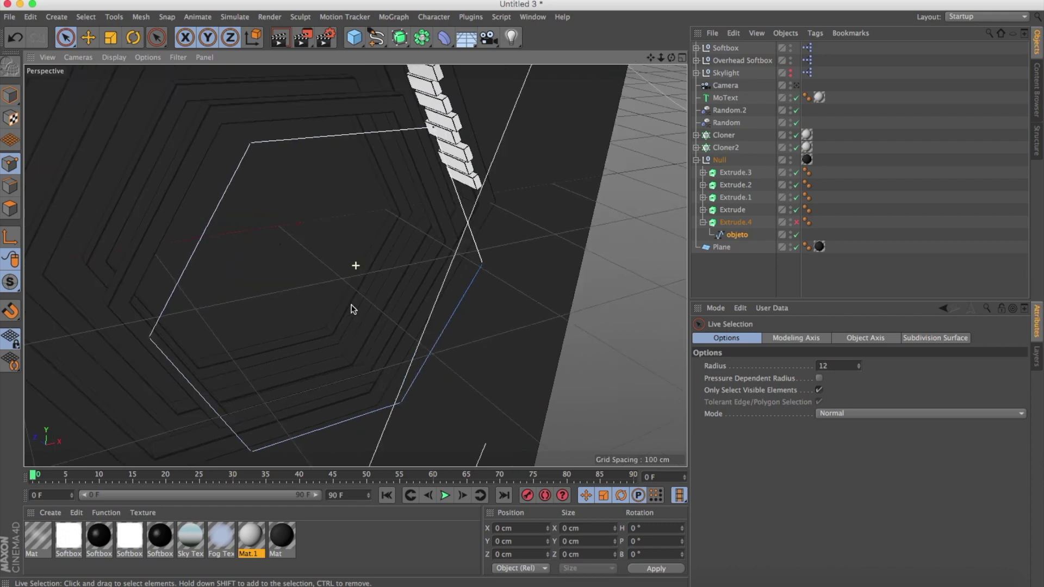
{"action": "left_click", "coordinate": [10, 95]}
Re-enable Extrude.4 with zero extrusion depth at Z -31.679 cm, and create material Mat.2
{"action": "left_click", "coordinate": [751, 226]}
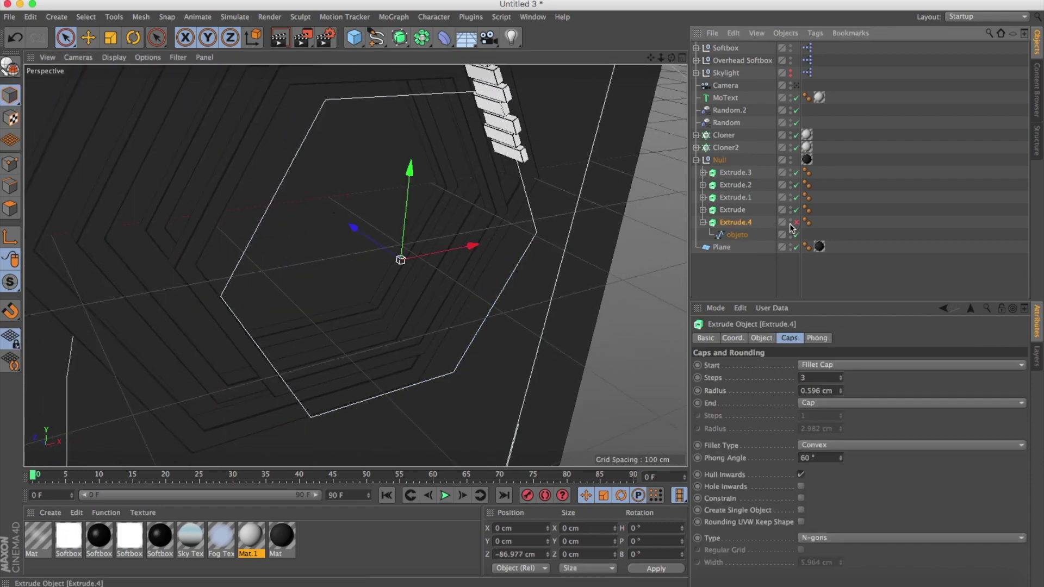
{"action": "left_click", "coordinate": [795, 223]}
{"action": "left_click_drag", "start_coordinate": [283, 268], "coordinate": [348, 261], "text": "alt"}
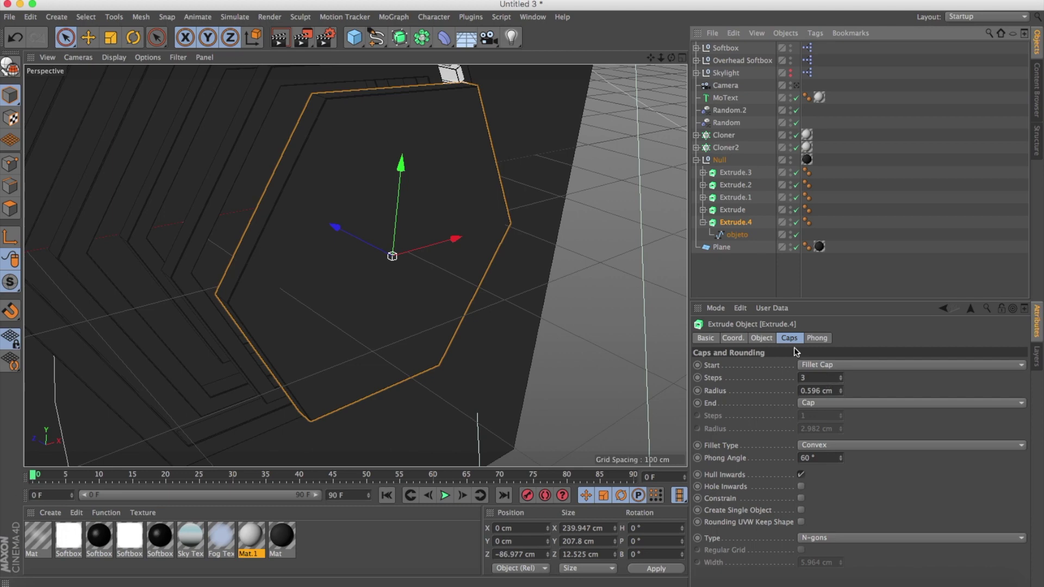
{"action": "left_click", "coordinate": [761, 337]}
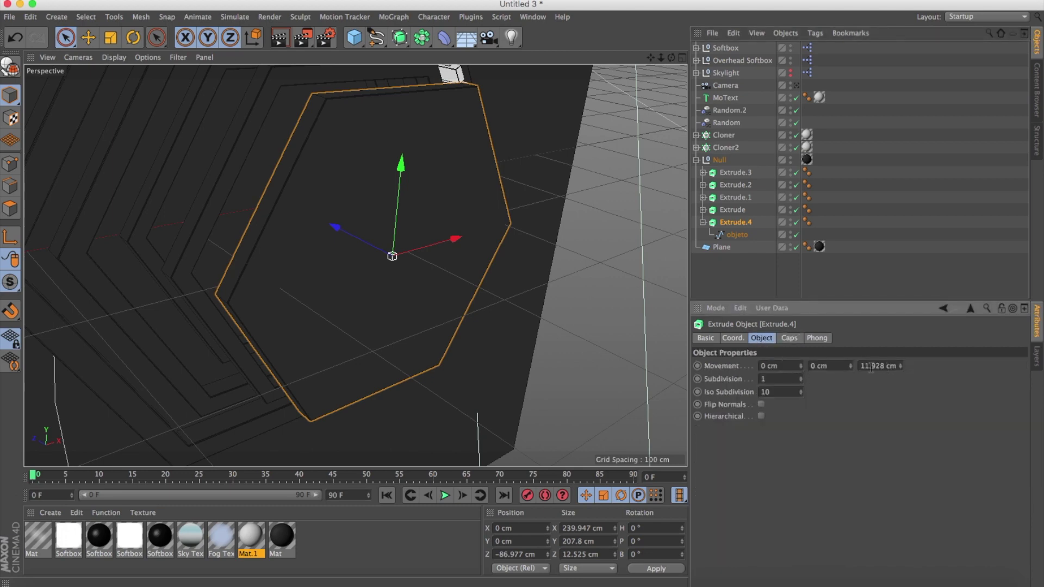
{"action": "left_click_drag", "start_coordinate": [861, 363], "coordinate": [934, 356]}
{"action": "type", "text": "0"}
{"action": "key", "text": "Return"}
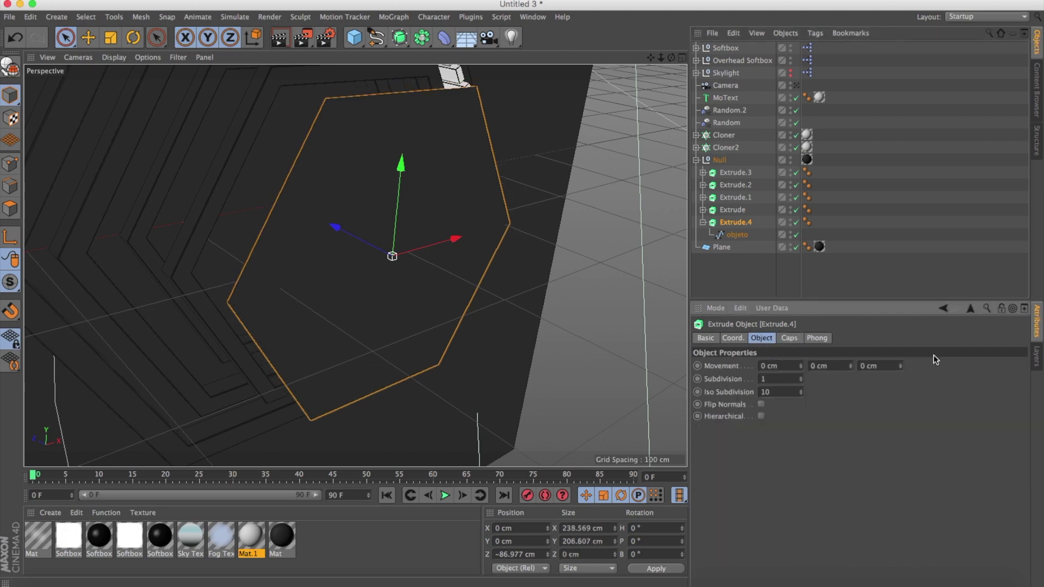
{"action": "mouse_move", "coordinate": [344, 247]}
{"action": "left_mouse_down", "text": "alt"}
{"action": "mouse_move", "coordinate": [384, 265]}
{"action": "mouse_move", "coordinate": [309, 228]}
{"action": "left_mouse_up", "text": "alt"}
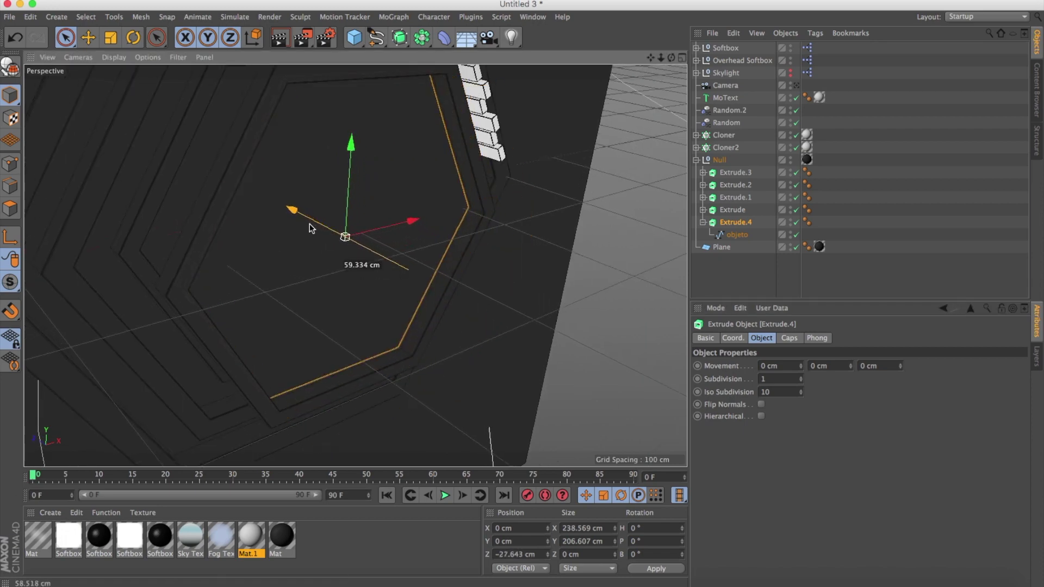
{"action": "left_click_drag", "start_coordinate": [309, 227], "coordinate": [318, 233]}
{"action": "left_click_drag", "start_coordinate": [380, 274], "coordinate": [450, 330], "text": "alt"}
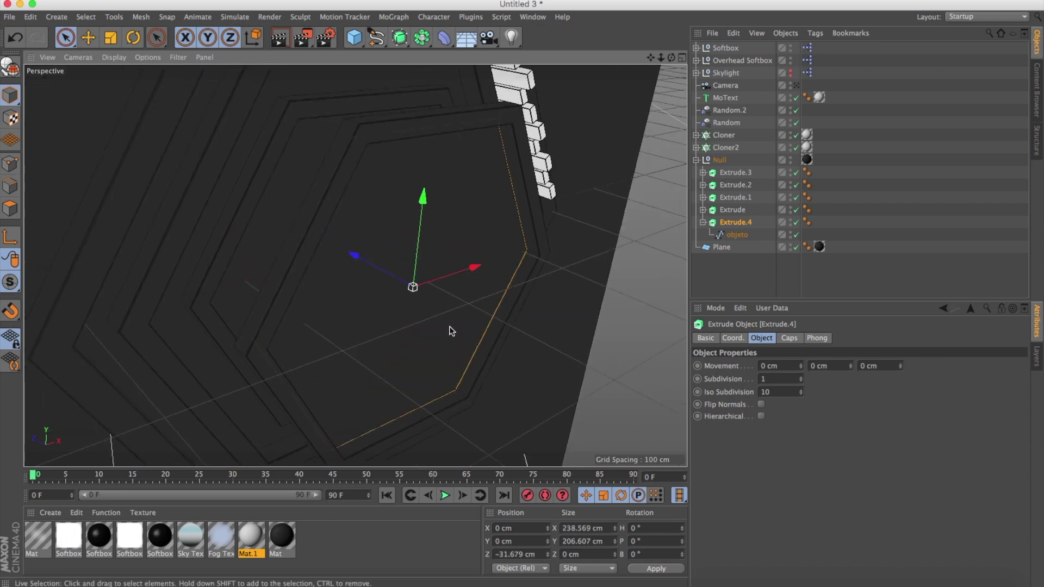
{"action": "key", "text": "ctrl+n"}
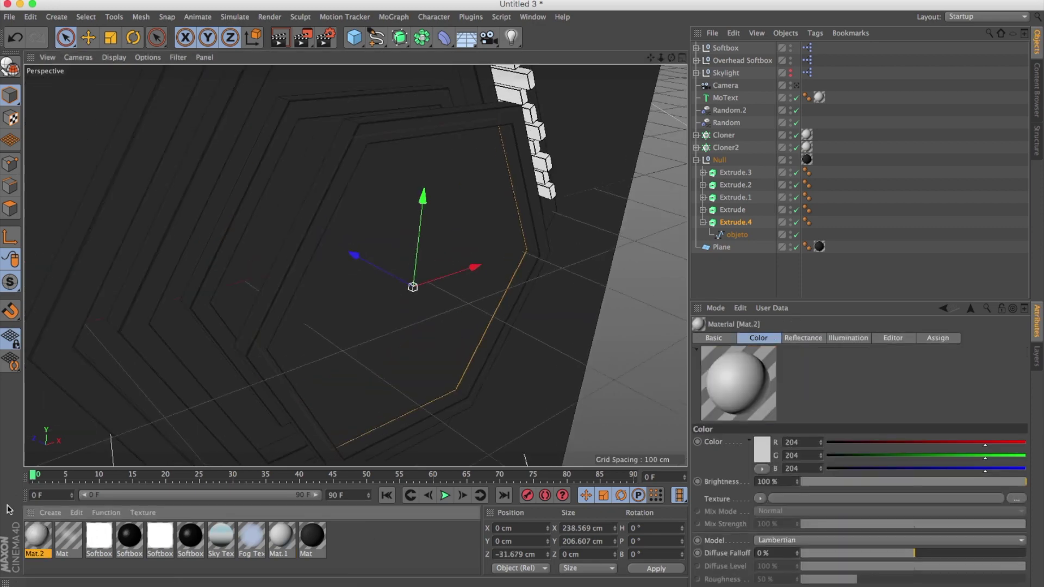
{"action": "double_click", "coordinate": [45, 536]}
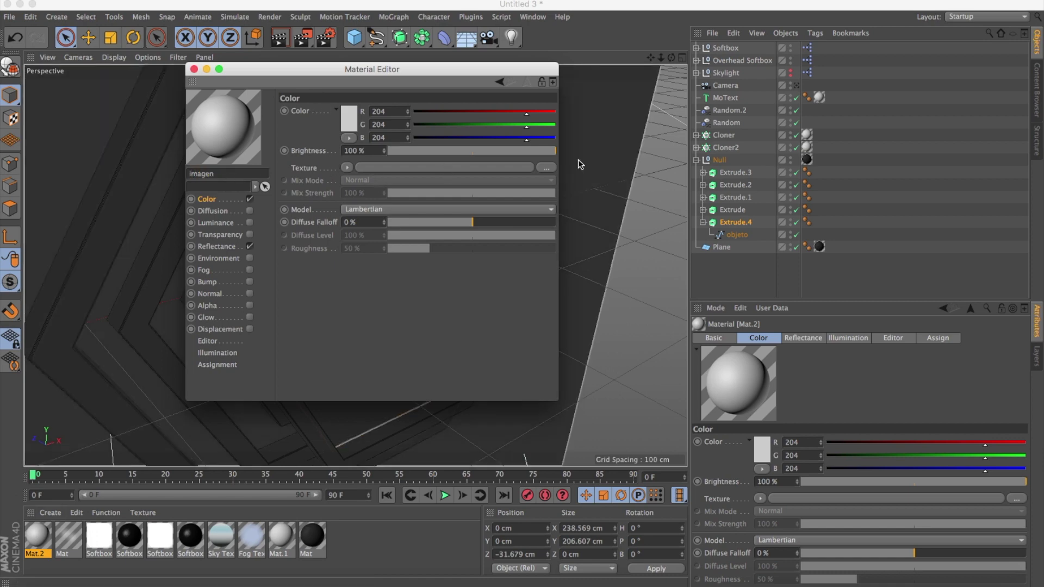
Load nfl.jpg as the Color texture, copied into the project, and copy the texture
{"action": "left_click", "coordinate": [546, 168]}
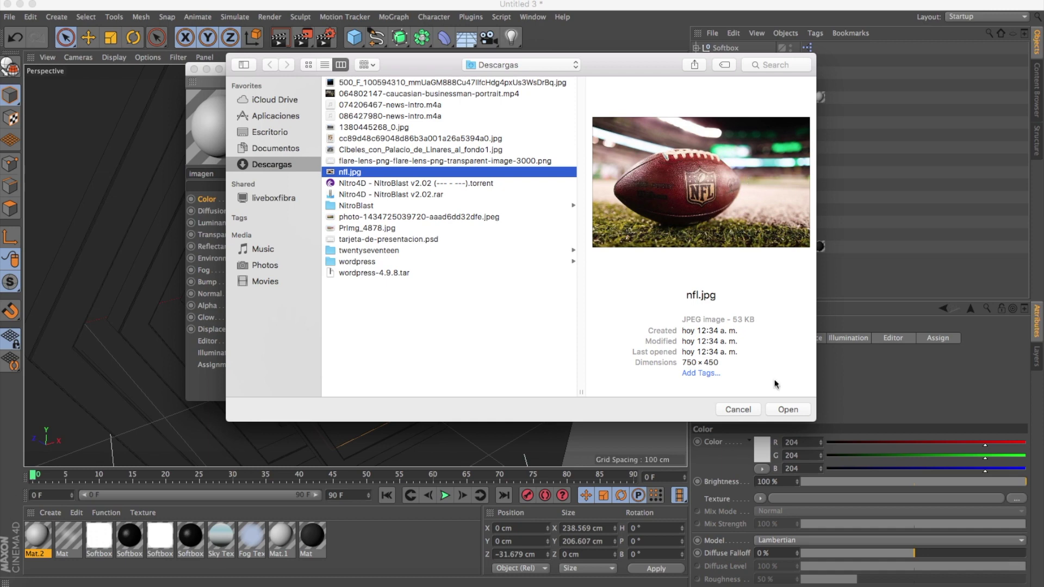
{"action": "left_click", "coordinate": [788, 412]}
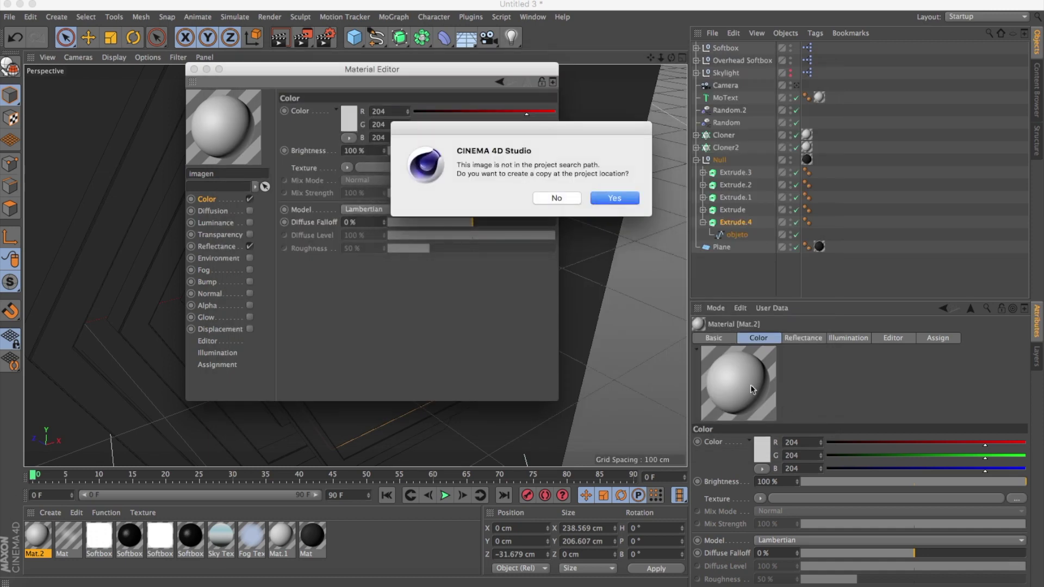
{"action": "left_click", "coordinate": [615, 199]}
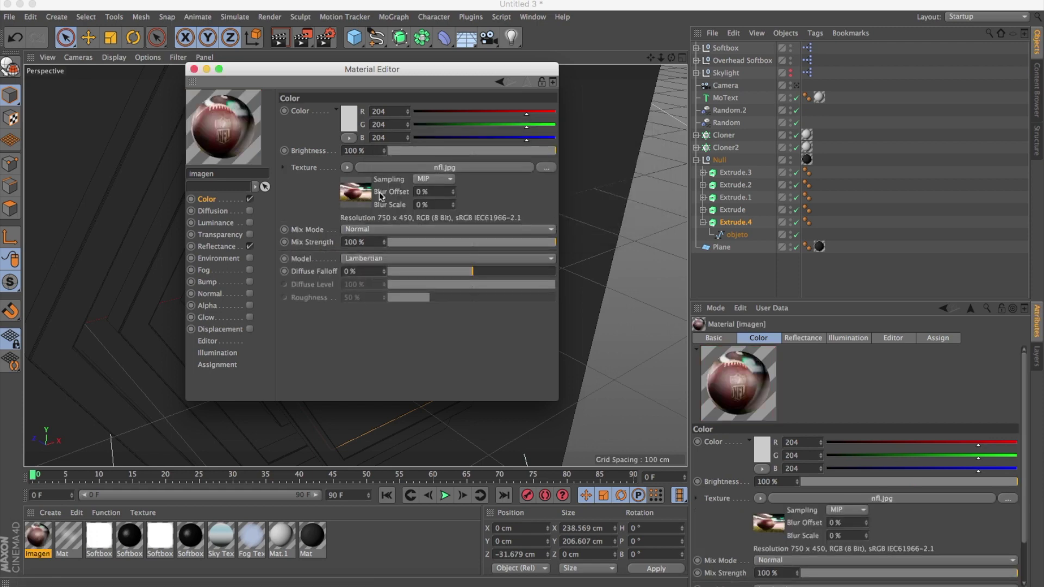
{"action": "right_click", "coordinate": [313, 171]}
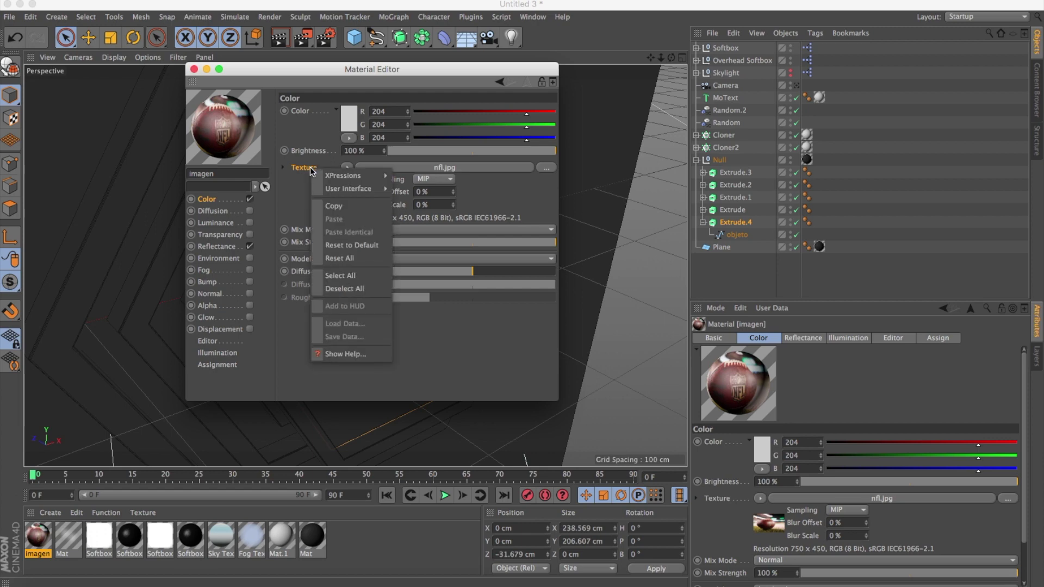
{"action": "left_click", "coordinate": [348, 209]}
Enable Luminance with the pasted nfl.jpg texture at 50% brightness
{"action": "left_click", "coordinate": [216, 223]}
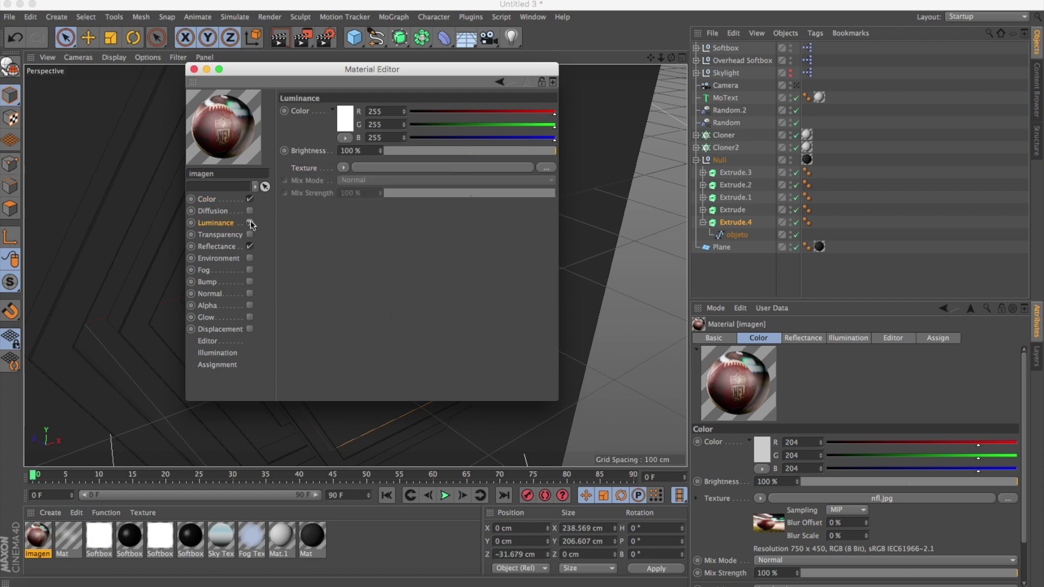
{"action": "left_click", "coordinate": [250, 223]}
{"action": "right_click", "coordinate": [305, 167]}
{"action": "left_click", "coordinate": [326, 217]}
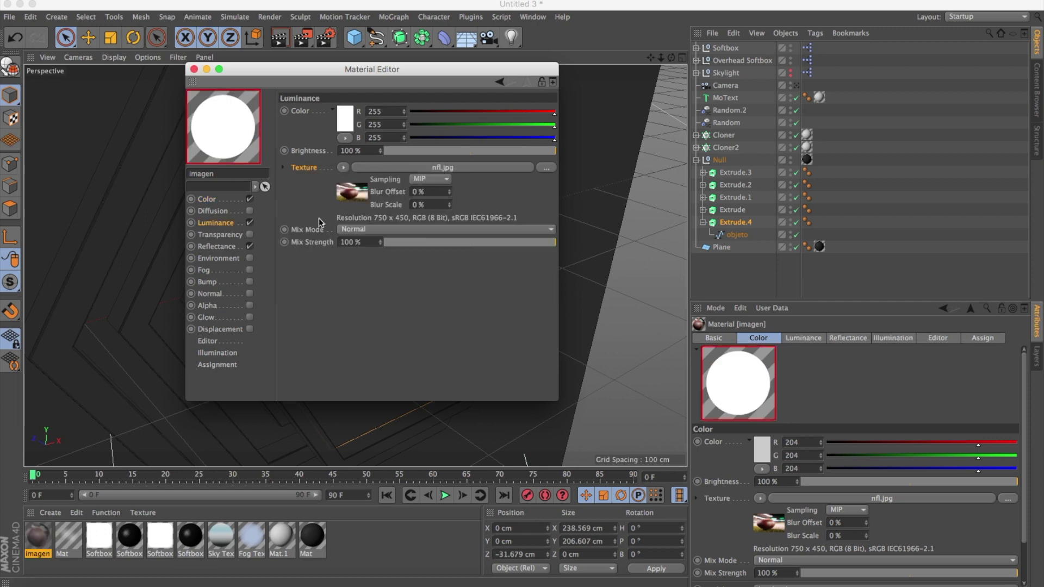
{"action": "left_click_drag", "start_coordinate": [499, 158], "coordinate": [473, 156]}
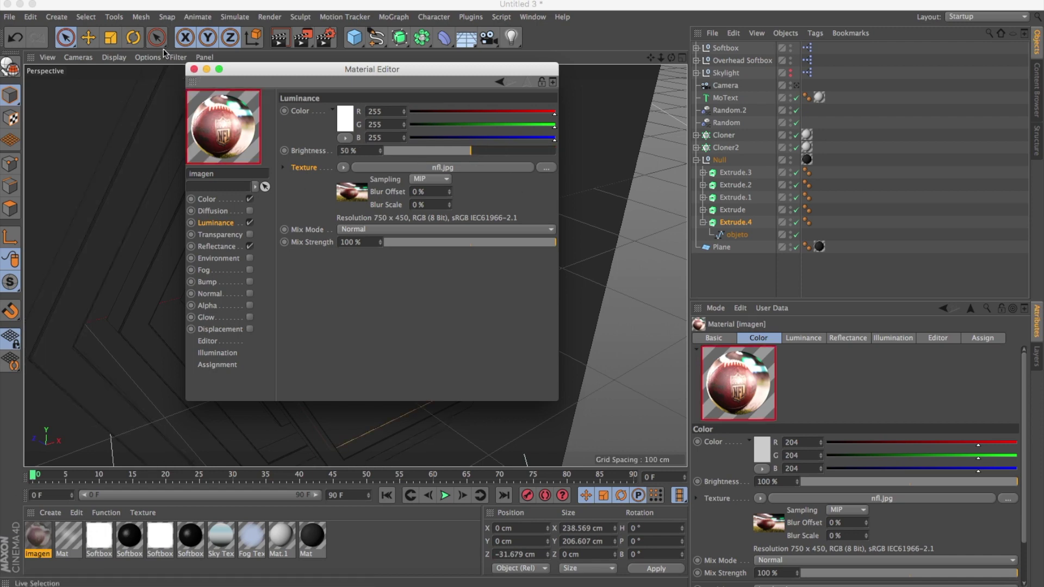
{"action": "left_click", "coordinate": [194, 70]}
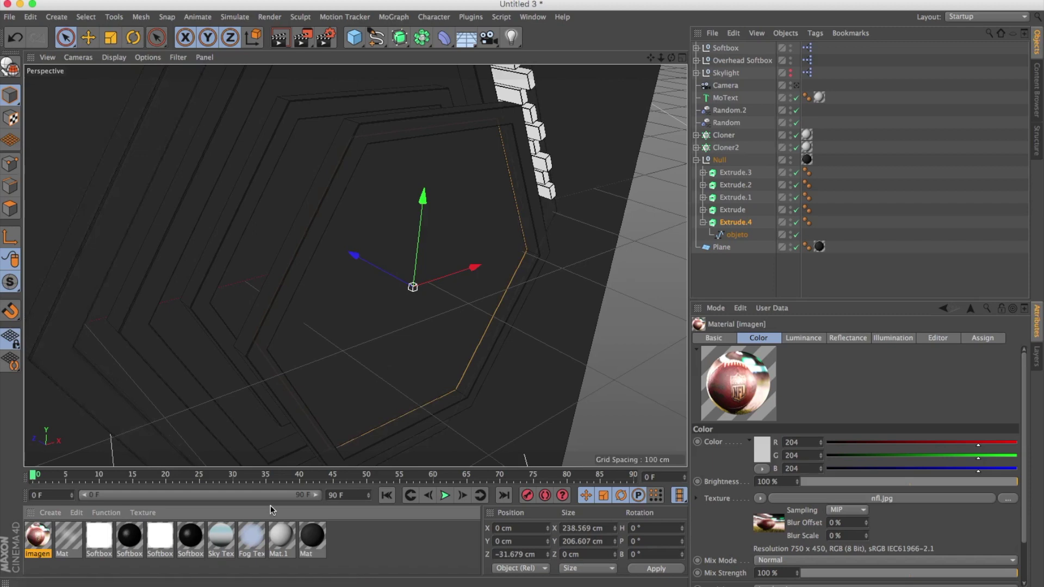
Apply the imagen material to Extrude.4 and turn off its Luminance channel
{"action": "left_click_drag", "start_coordinate": [61, 546], "coordinate": [914, 161]}
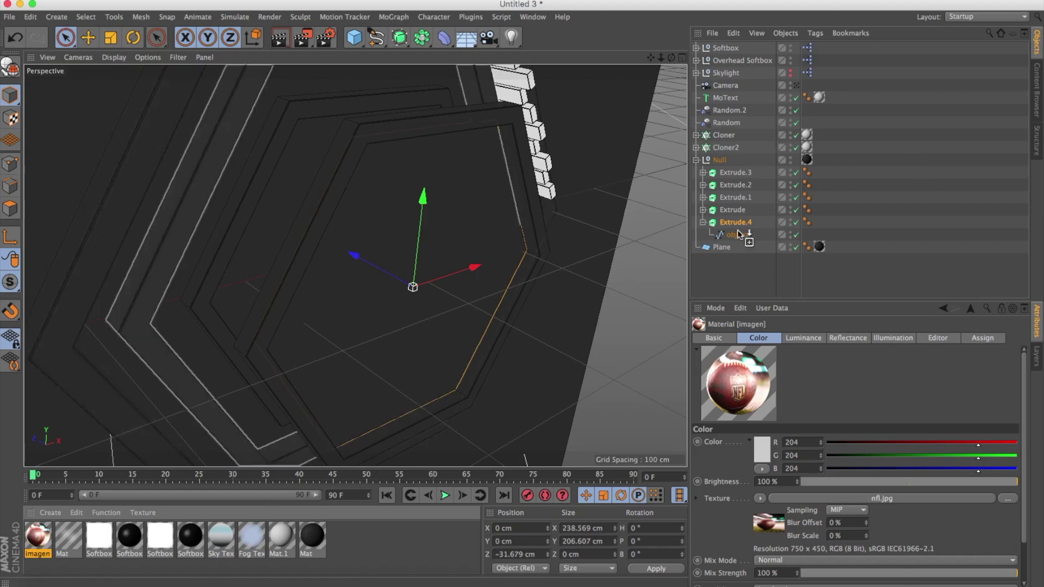
{"action": "left_click_drag", "start_coordinate": [739, 234], "coordinate": [737, 223]}
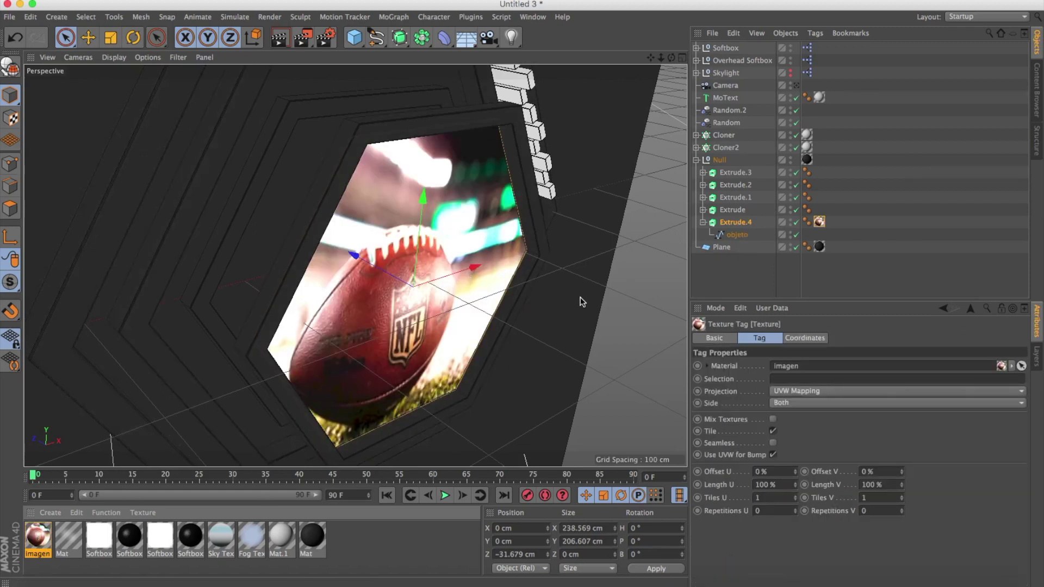
{"action": "left_click_drag", "start_coordinate": [516, 320], "coordinate": [390, 285], "text": "alt"}
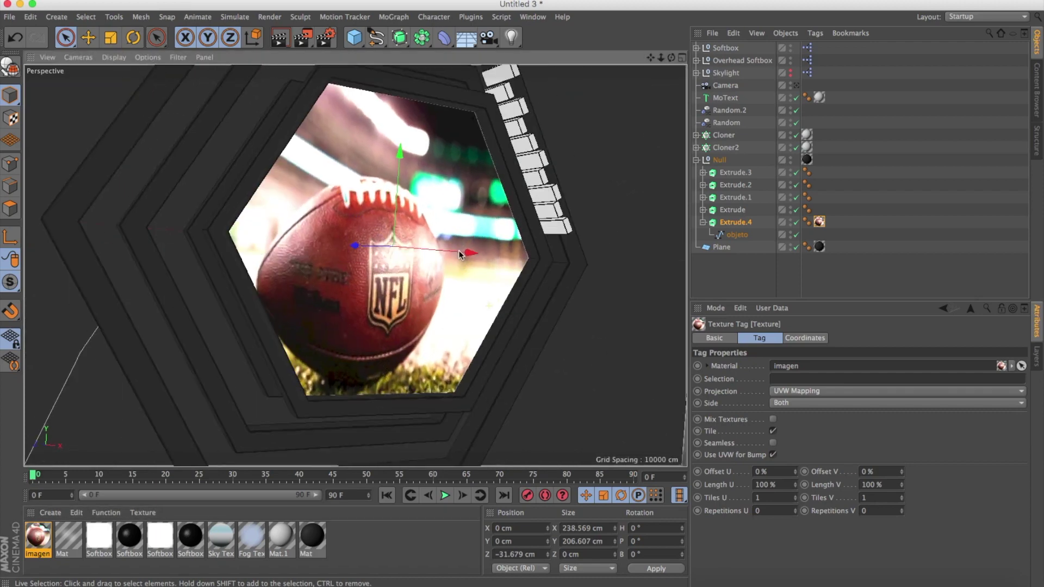
{"action": "double_click", "coordinate": [38, 538]}
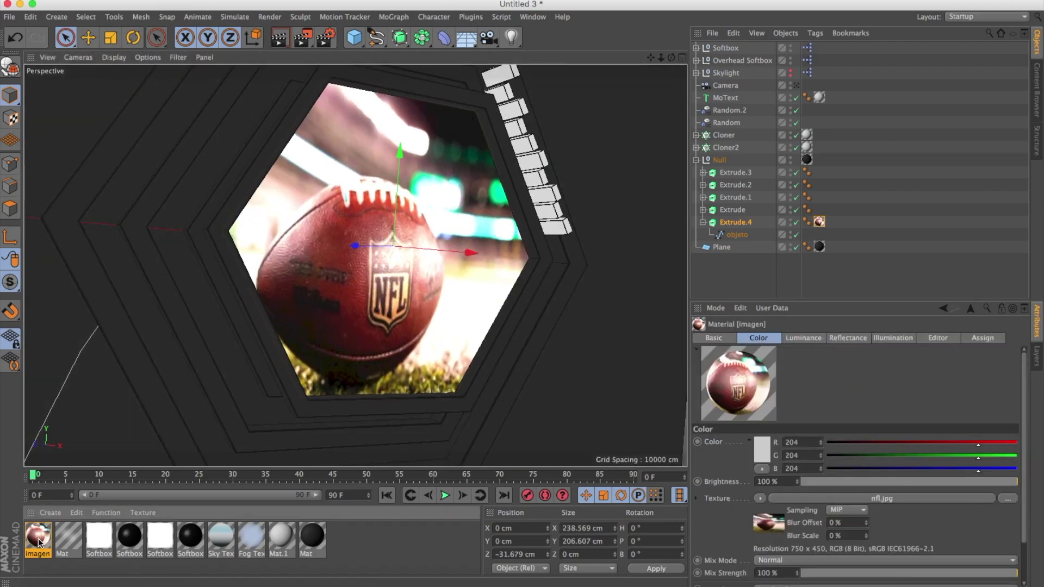
{"action": "left_click", "coordinate": [249, 222]}
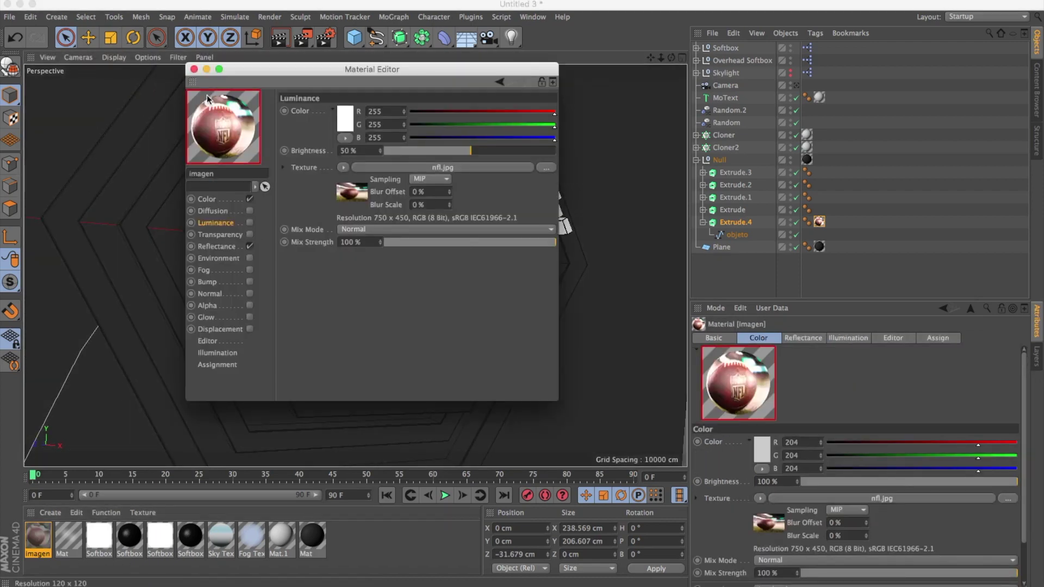
{"action": "left_click", "coordinate": [194, 69]}
Move Extrude.3 to just above Extrude.4 in the Object Manager
{"action": "left_click_drag", "start_coordinate": [404, 335], "coordinate": [384, 376], "text": "alt"}
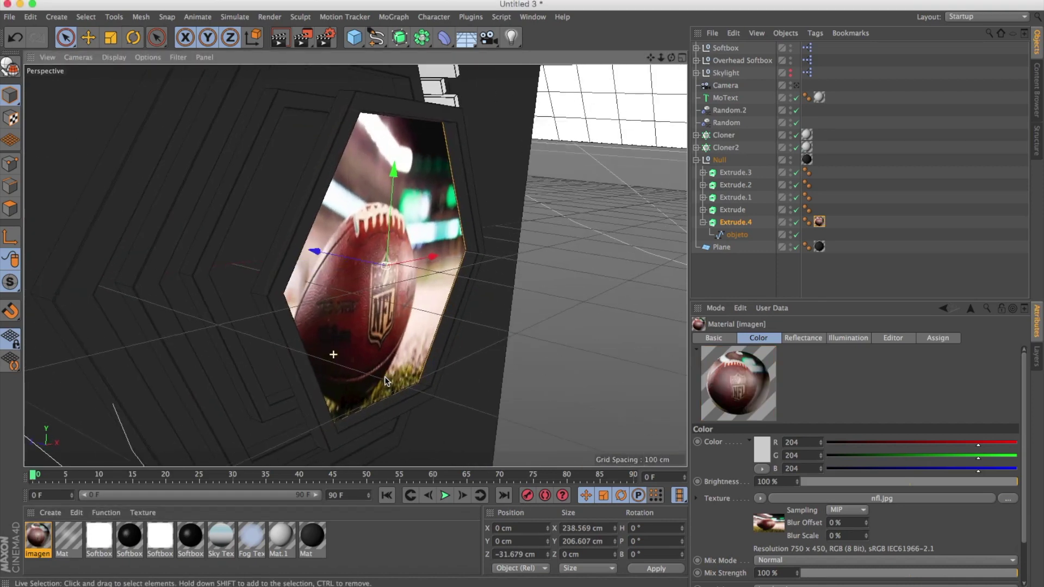
{"action": "left_click", "coordinate": [733, 227]}
{"action": "left_click", "coordinate": [732, 210]}
{"action": "left_click", "coordinate": [736, 173]}
{"action": "mouse_move", "coordinate": [733, 178]}
{"action": "left_mouse_down"}
{"action": "mouse_move", "coordinate": [745, 188]}
{"action": "mouse_move", "coordinate": [734, 215]}
{"action": "left_mouse_up"}
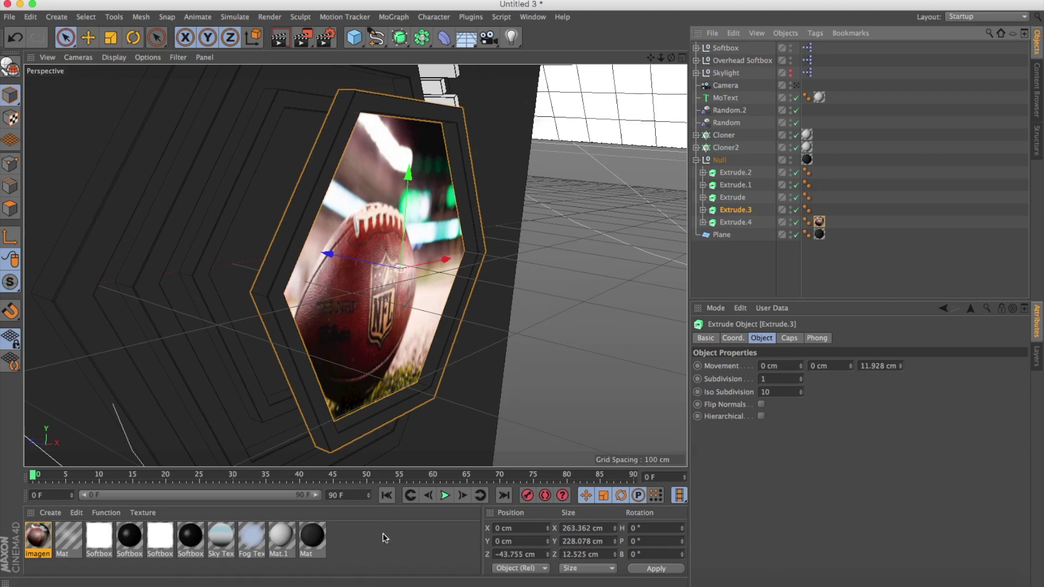
Create a new Mat.2 material, glance at 10010_out.jpg, and open Mat.2 for editing
{"action": "double_click", "coordinate": [358, 543]}
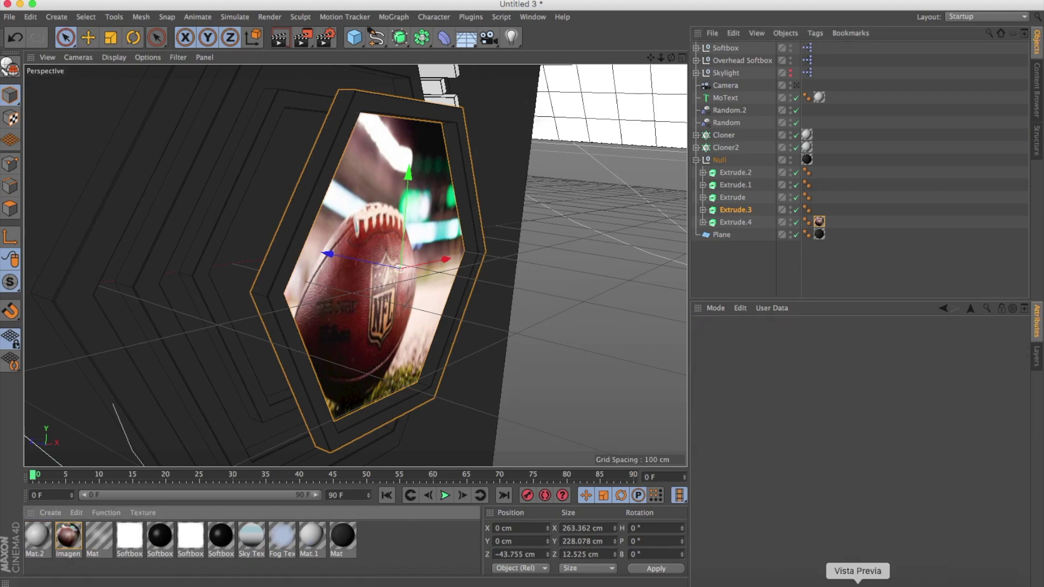
{"action": "left_click", "coordinate": [857, 583]}
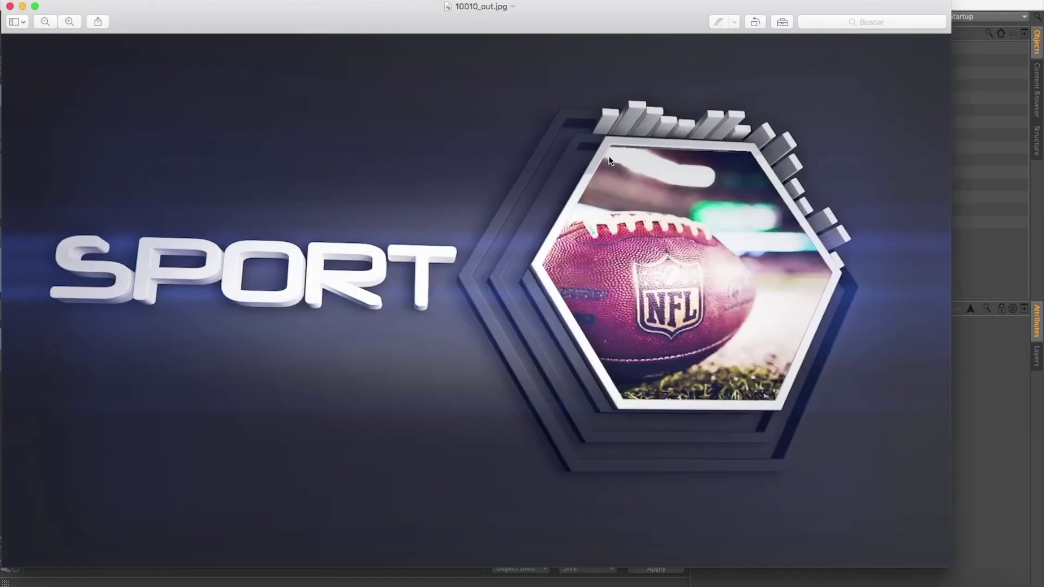
{"action": "left_click", "coordinate": [22, 6]}
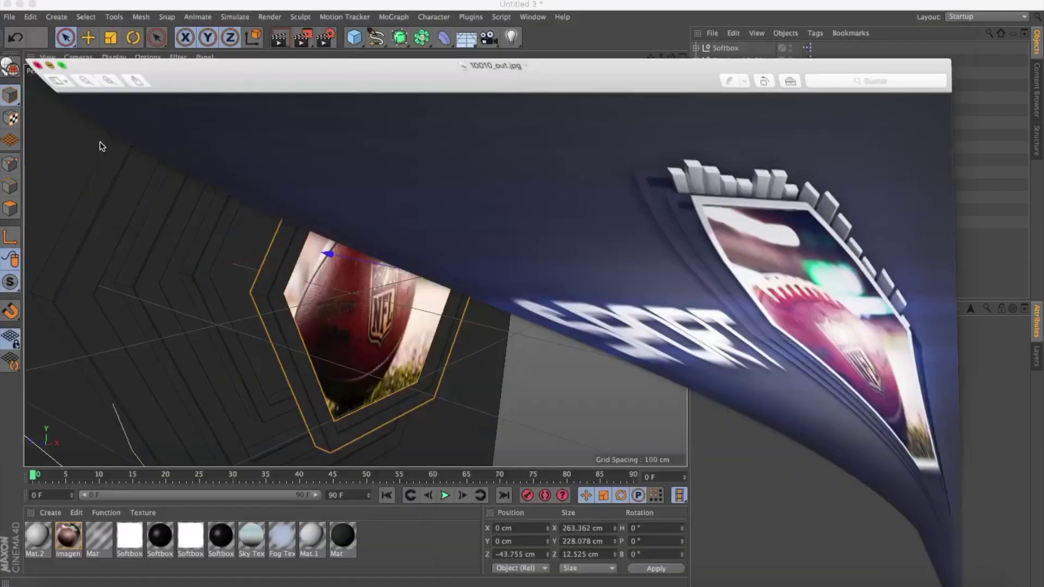
{"action": "double_click", "coordinate": [34, 530]}
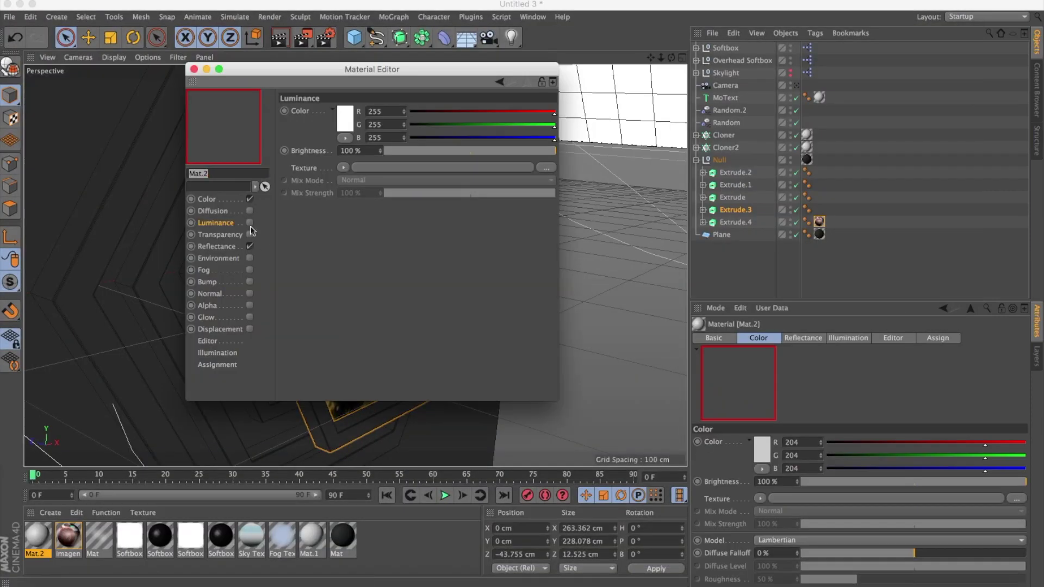
Add a Reflection (Legacy) layer to Mat.2's Reflectance, undoing a mistaken Blinn layer
{"action": "left_click", "coordinate": [219, 199]}
{"action": "left_click", "coordinate": [349, 131]}
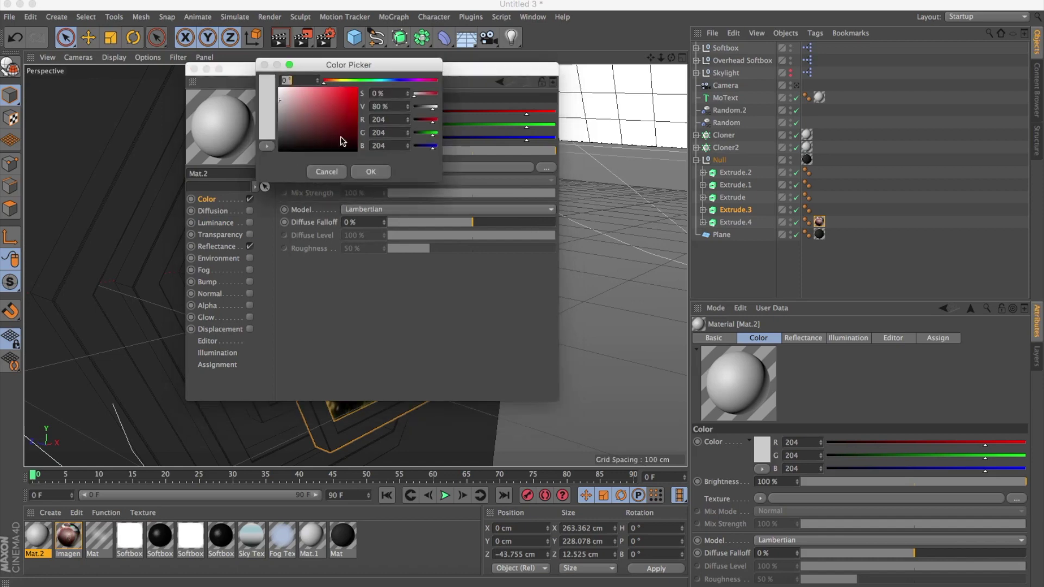
{"action": "left_click", "coordinate": [373, 173]}
{"action": "left_click", "coordinate": [218, 248]}
{"action": "left_click", "coordinate": [299, 126]}
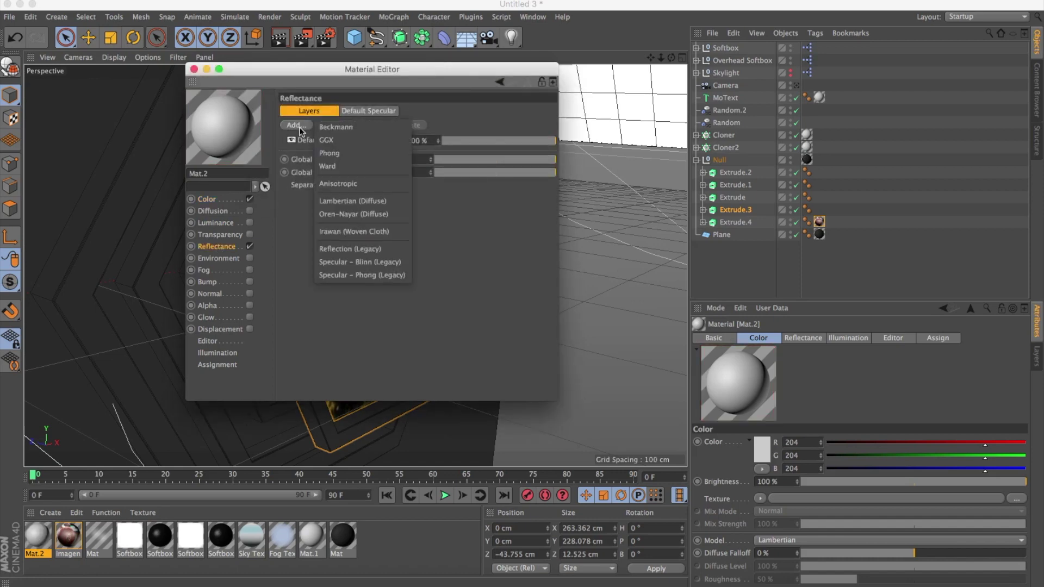
{"action": "left_click", "coordinate": [358, 257]}
{"action": "key", "text": "ctrl+z"}
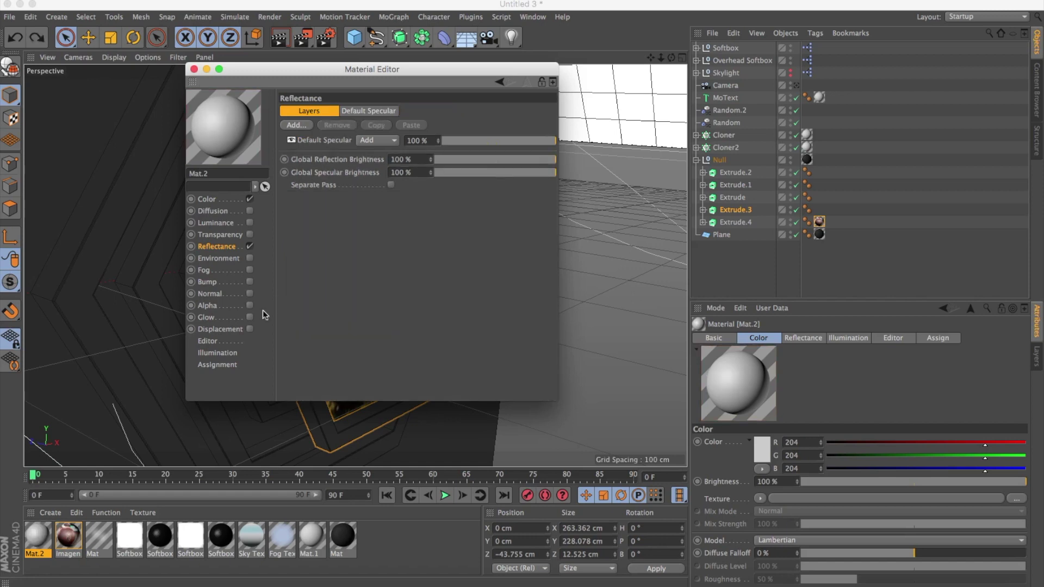
{"action": "left_click", "coordinate": [299, 130]}
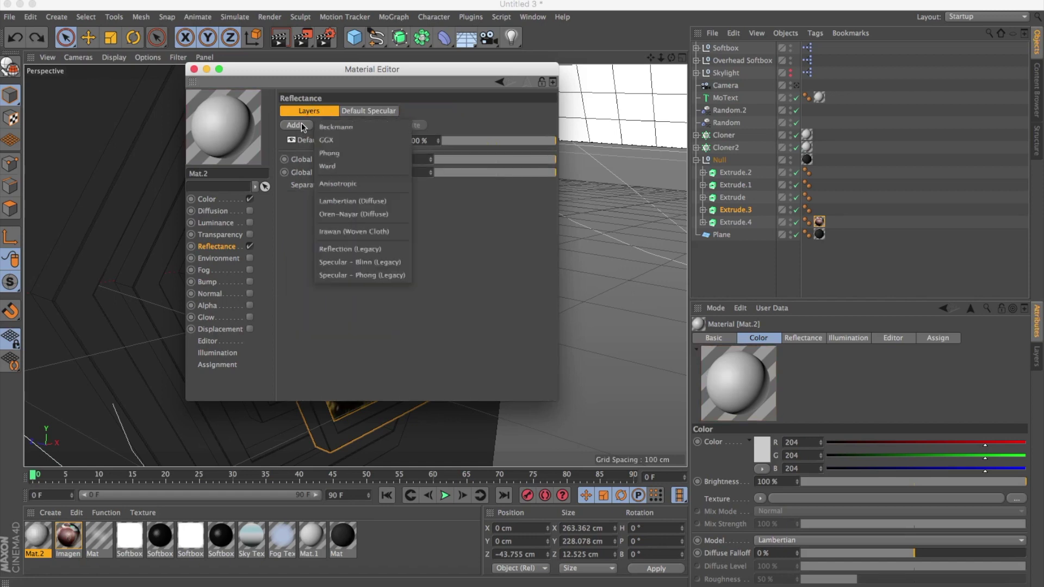
{"action": "left_click", "coordinate": [374, 249]}
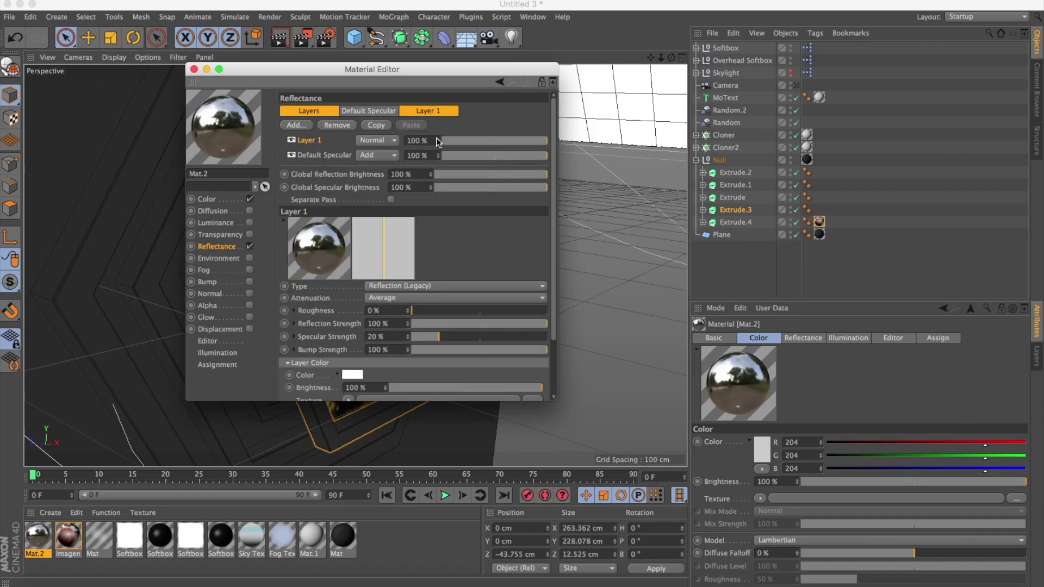
Apply Mat.2 to the Extrude.3 hexagon frame and look through the scene camera
{"action": "left_click", "coordinate": [195, 69]}
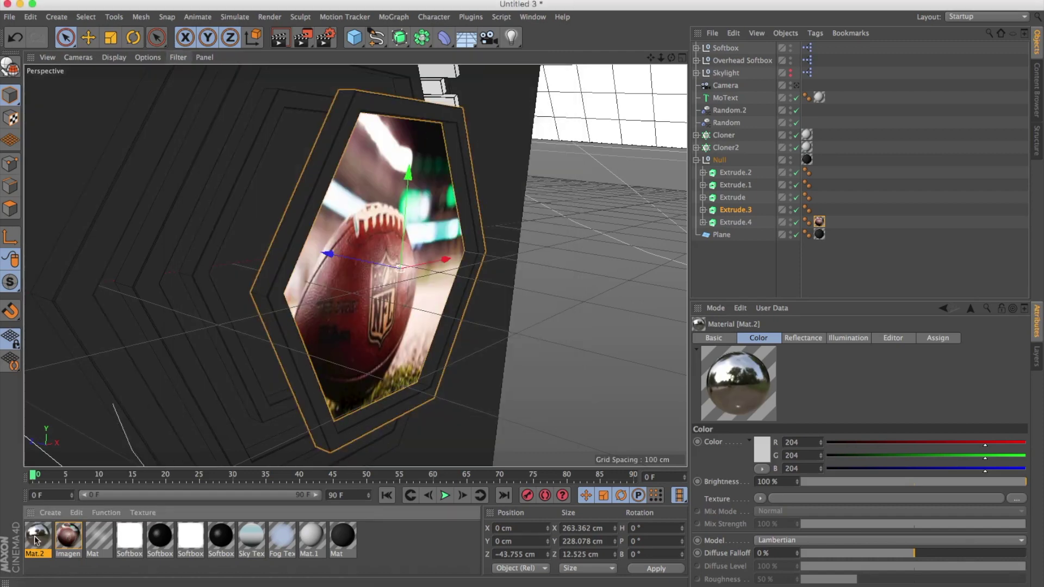
{"action": "left_click_drag", "start_coordinate": [34, 536], "coordinate": [737, 209]}
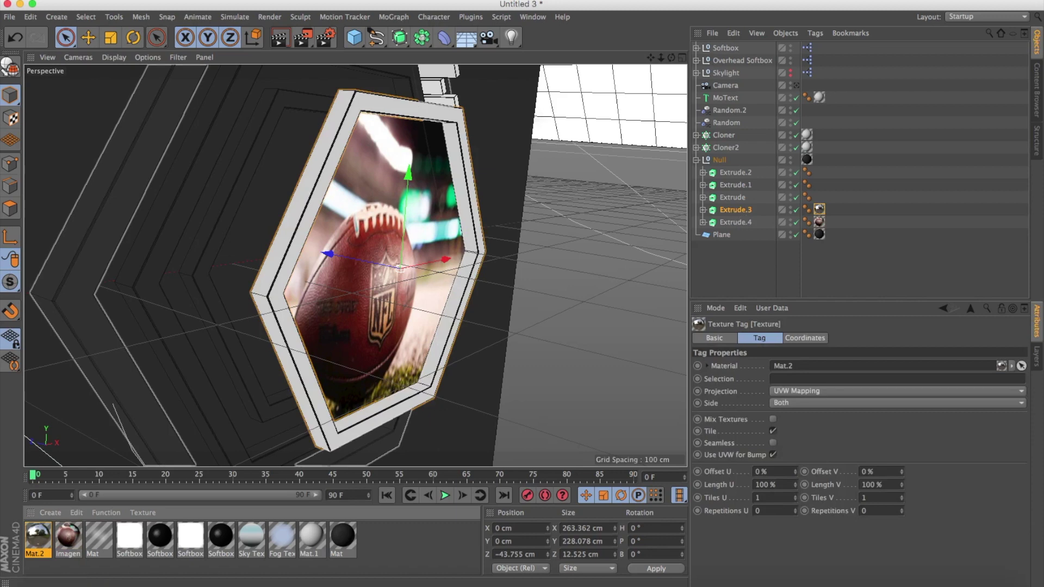
{"action": "left_click", "coordinate": [797, 86]}
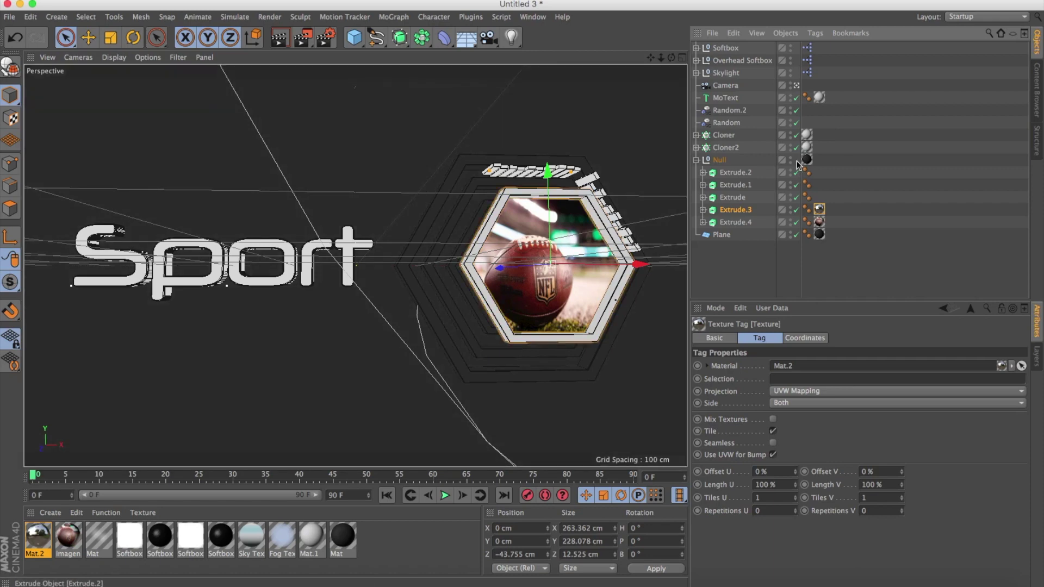
Rotate the Softbox to X -2.4°, Y -50.4°, then show the camera view in four panels
{"action": "left_click", "coordinate": [797, 86]}
{"action": "mouse_move", "coordinate": [554, 308]}
{"action": "left_mouse_down", "text": "alt"}
{"action": "mouse_move", "coordinate": [540, 282]}
{"action": "mouse_move", "coordinate": [501, 296]}
{"action": "mouse_move", "coordinate": [534, 289]}
{"action": "left_mouse_up", "text": "alt"}
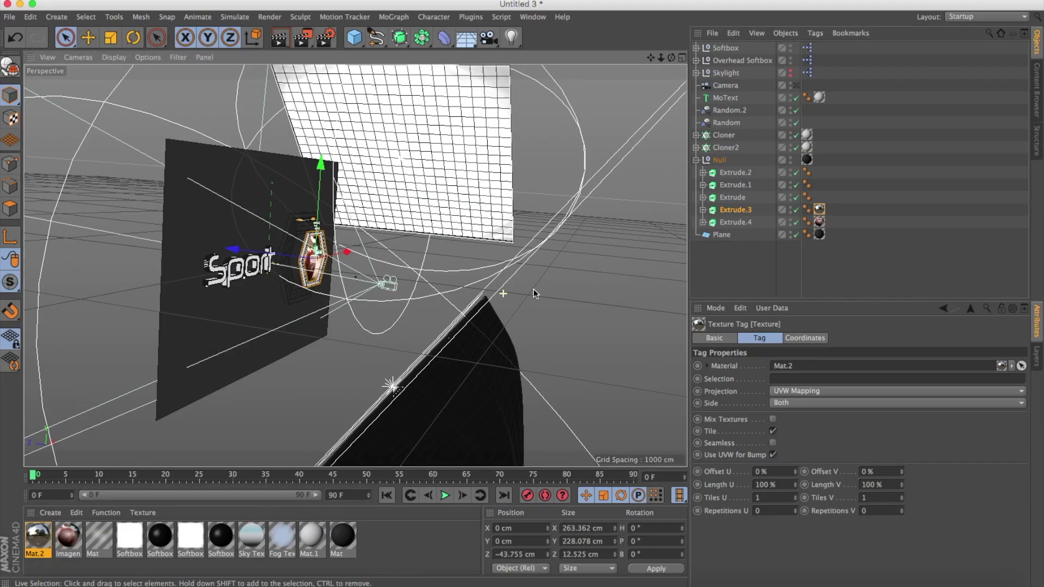
{"action": "left_click", "coordinate": [726, 48]}
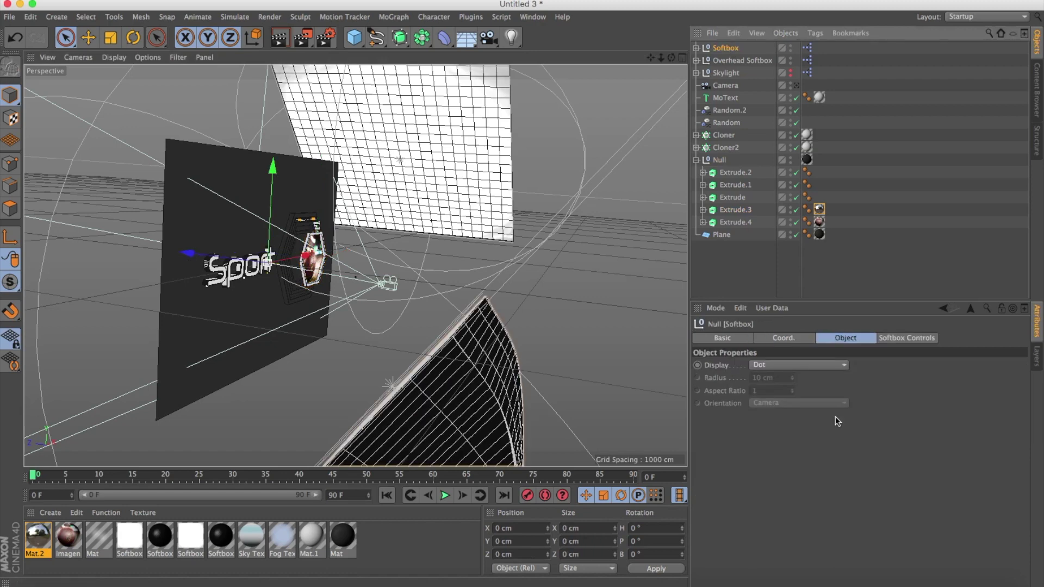
{"action": "left_click", "coordinate": [922, 338]}
{"action": "left_click_drag", "start_coordinate": [807, 445], "coordinate": [809, 441]}
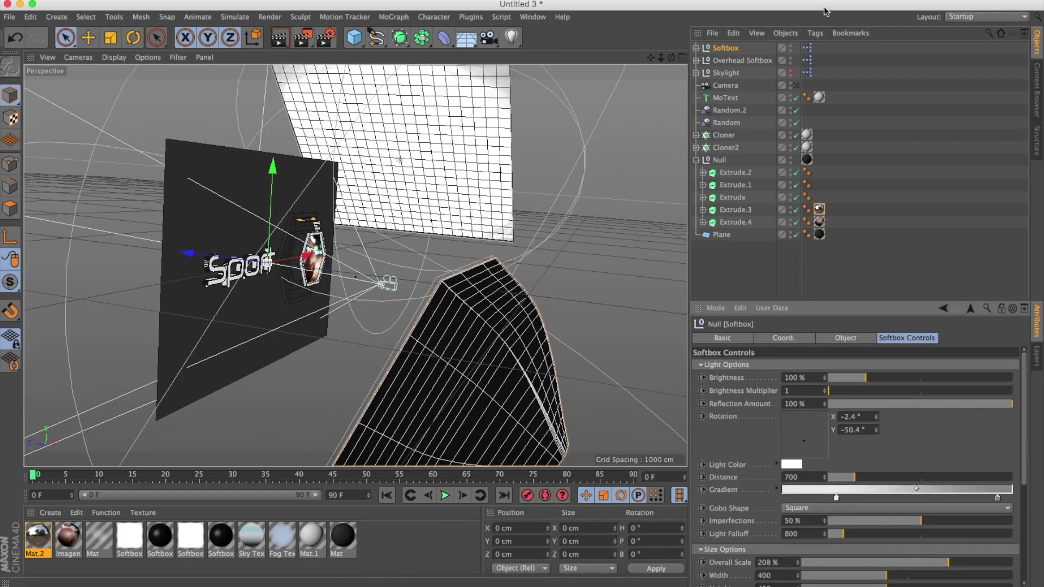
{"action": "left_click", "coordinate": [797, 85]}
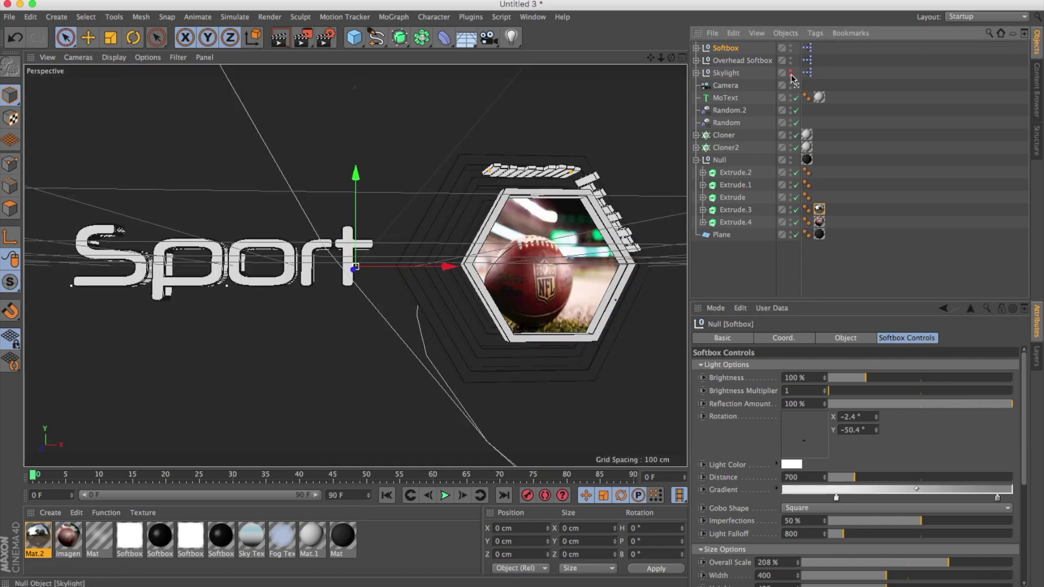
{"action": "left_click", "coordinate": [683, 58]}
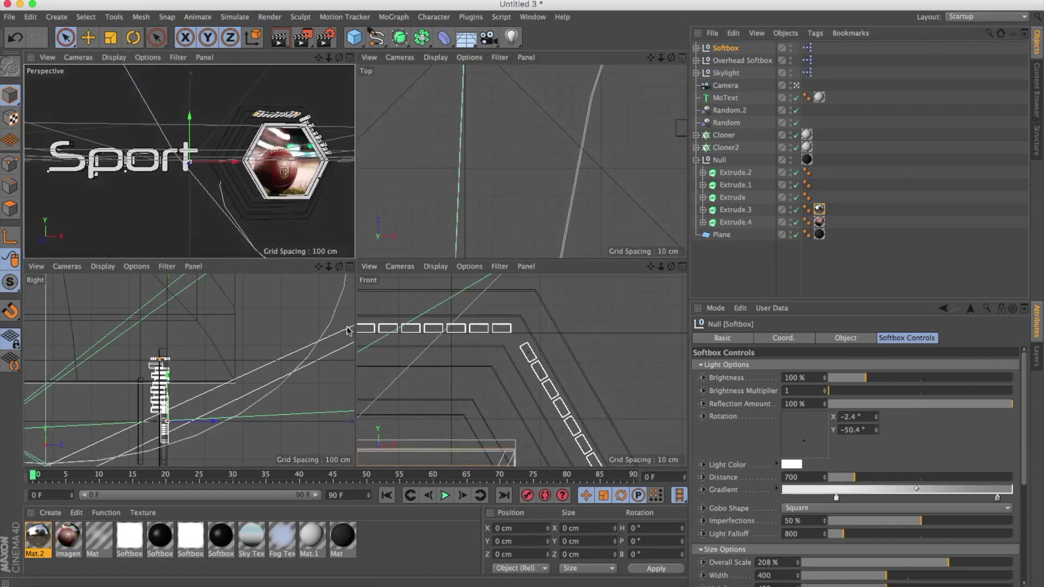
Render a test of the camera view, then go back to a single Perspective viewport
{"action": "left_click", "coordinate": [280, 39]}
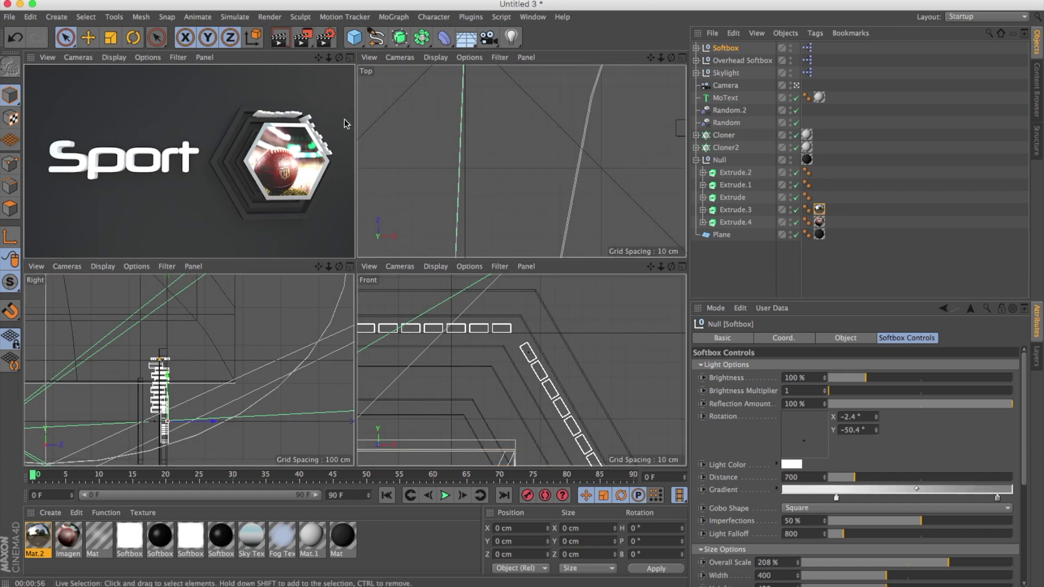
{"action": "left_click", "coordinate": [349, 58]}
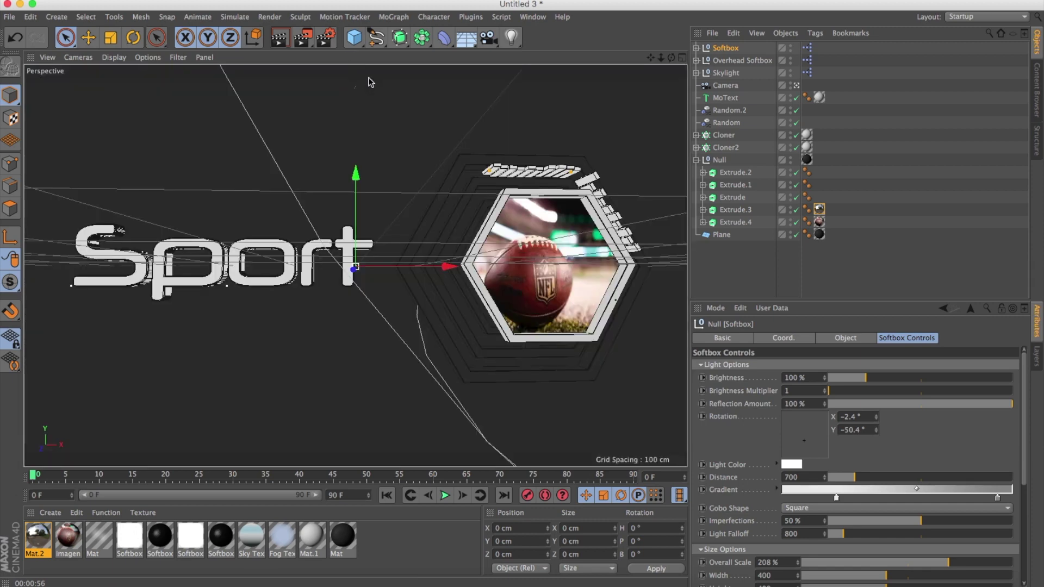
Start the full scene render in the Render View
{"action": "left_click", "coordinate": [284, 43]}
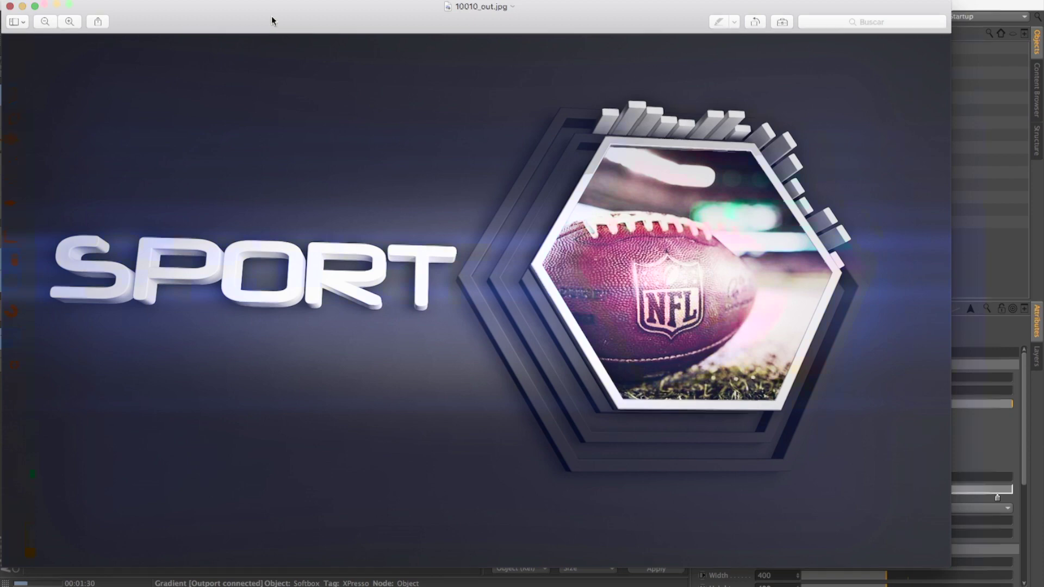
Move the 10010_out.jpg Preview window aside and minimize it to reveal the Cinema 4D render
{"action": "left_click_drag", "start_coordinate": [272, 15], "coordinate": [324, 16]}
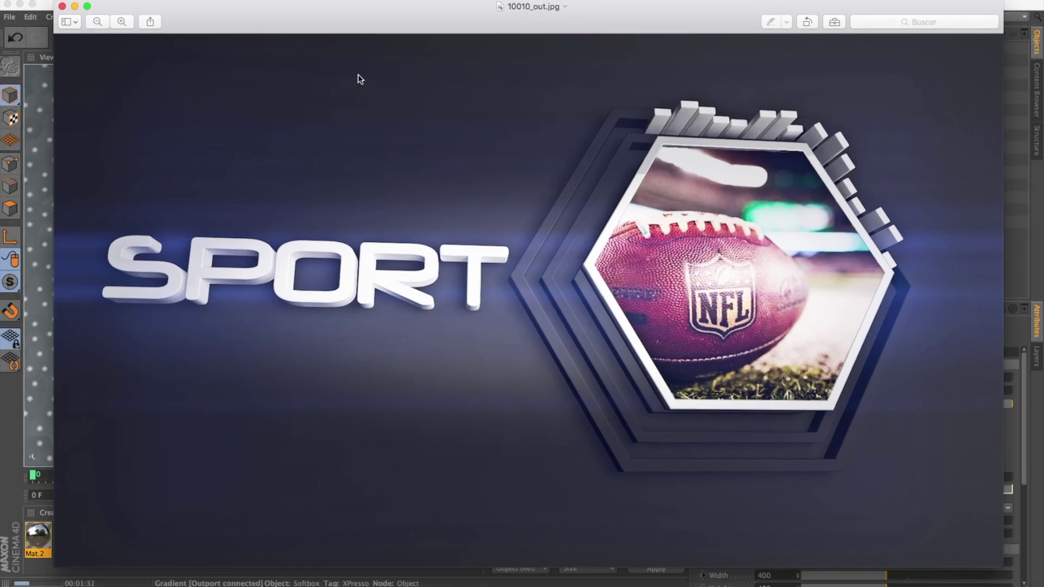
{"action": "mouse_move", "coordinate": [383, 39]}
{"action": "left_mouse_down"}
{"action": "mouse_move", "coordinate": [352, 90]}
{"action": "mouse_move", "coordinate": [354, 129]}
{"action": "mouse_move", "coordinate": [357, 39]}
{"action": "left_mouse_up"}
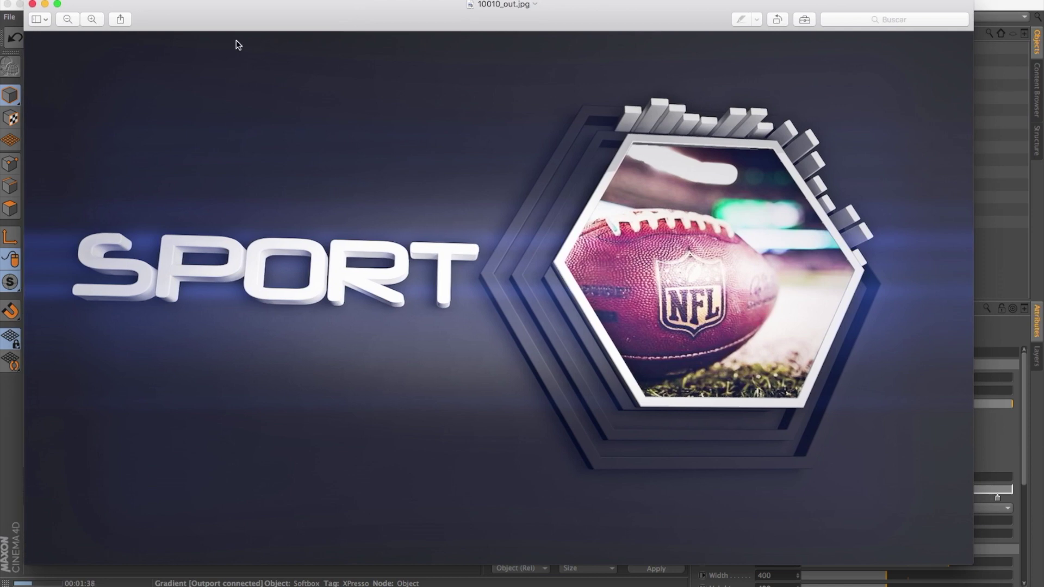
{"action": "left_click", "coordinate": [46, 4]}
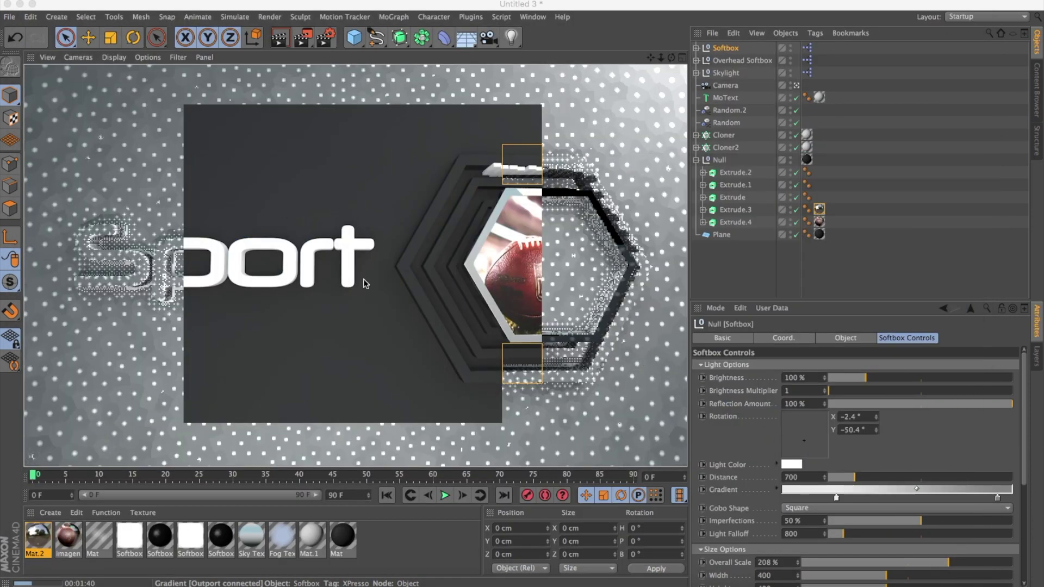